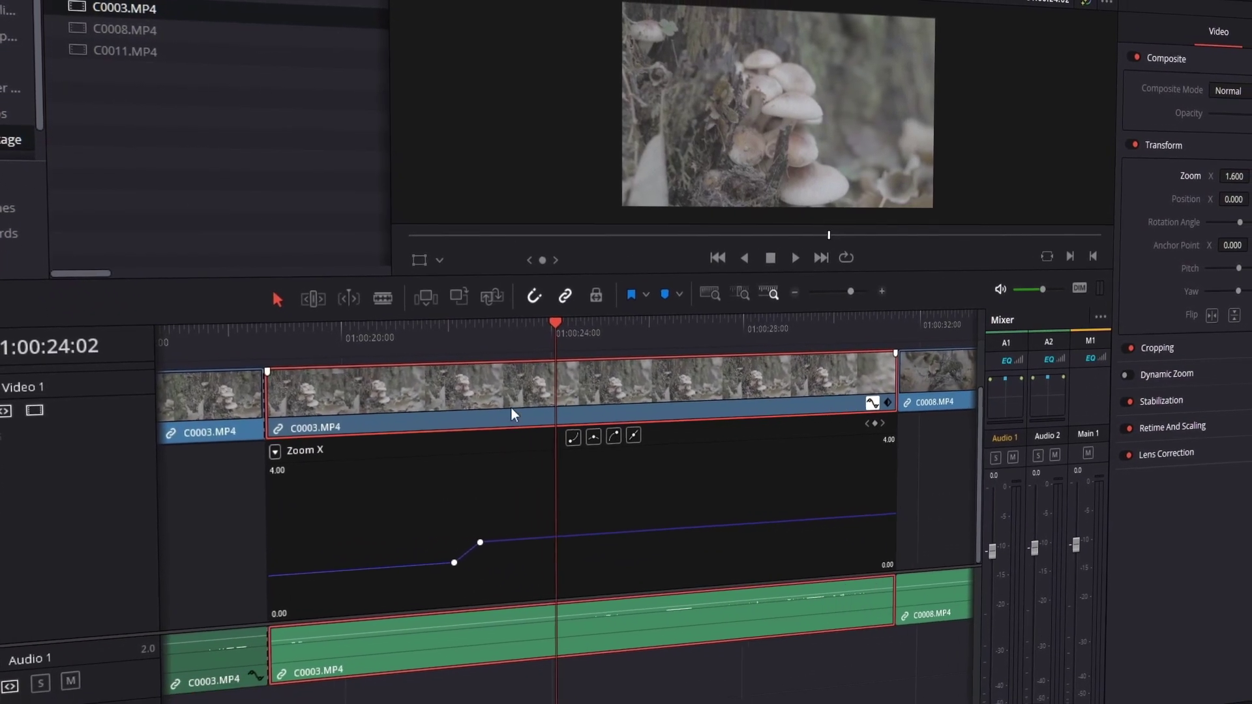
Jump back to the first Zoom keyframe on the forest clip's keyframe curve
{"action": "left_click", "coordinate": [448, 327]}
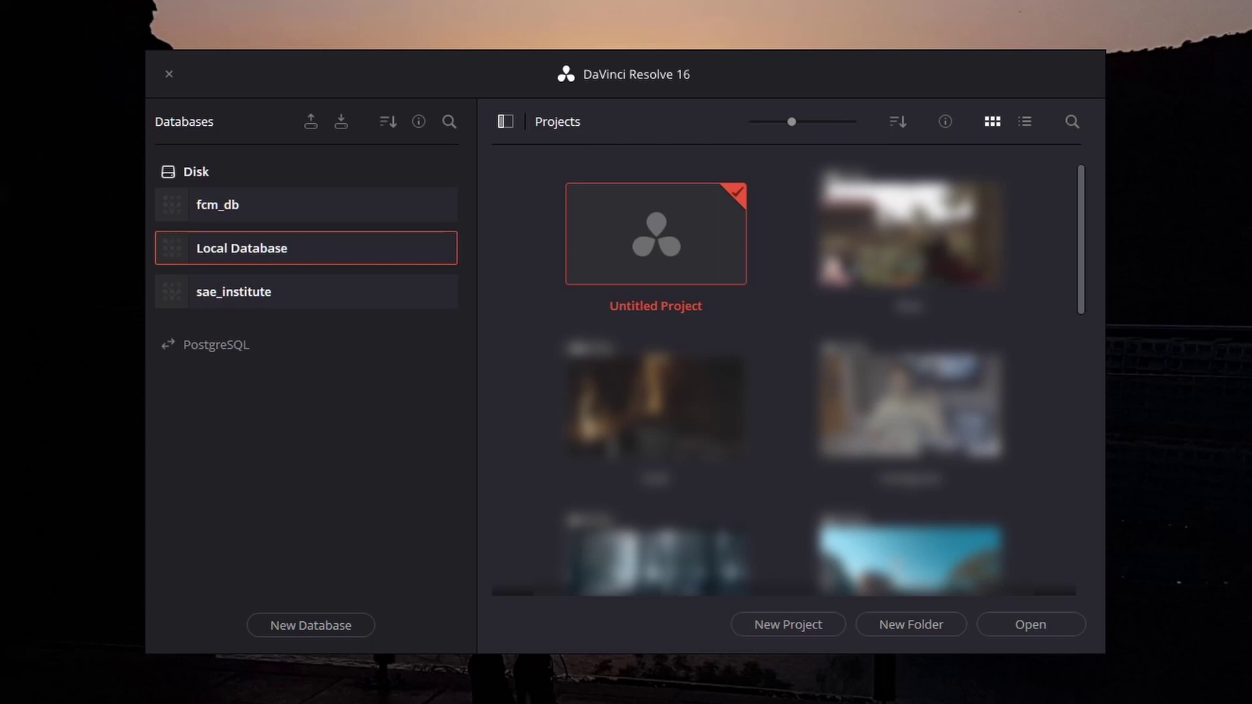
Hide and restore the Databases sidebar, then start adding a new database
{"action": "left_click", "coordinate": [505, 121]}
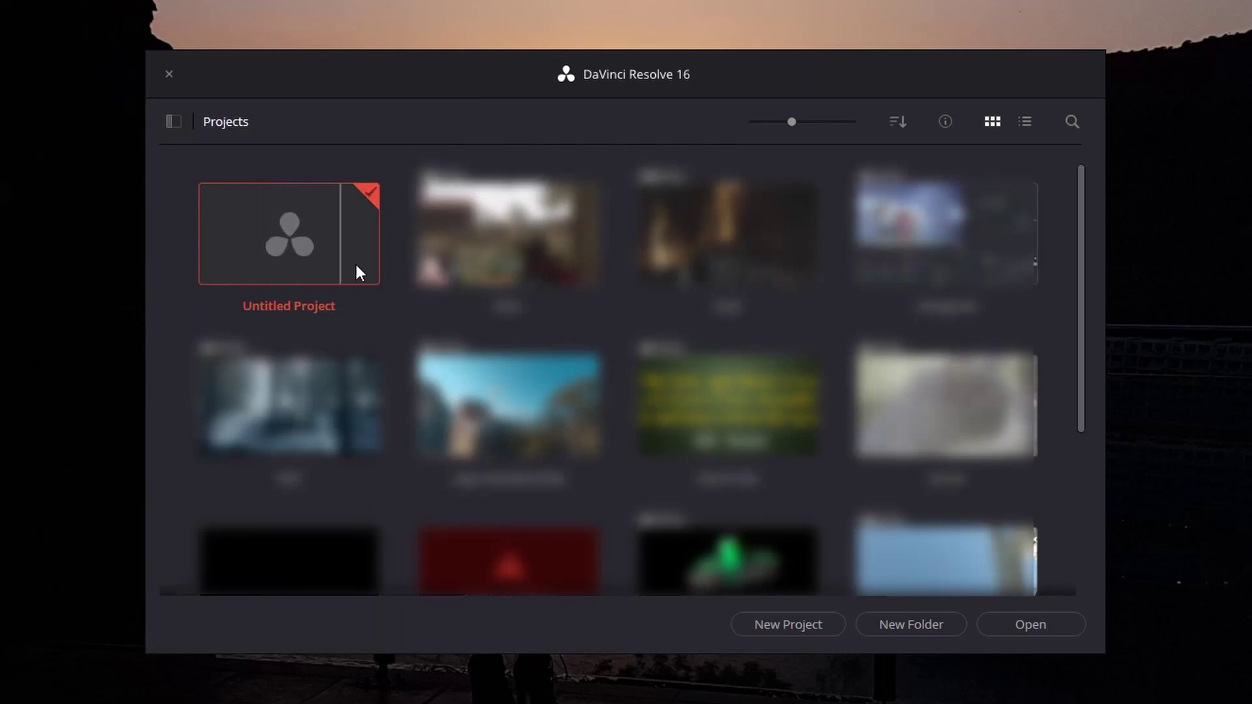
{"action": "left_click", "coordinate": [174, 121]}
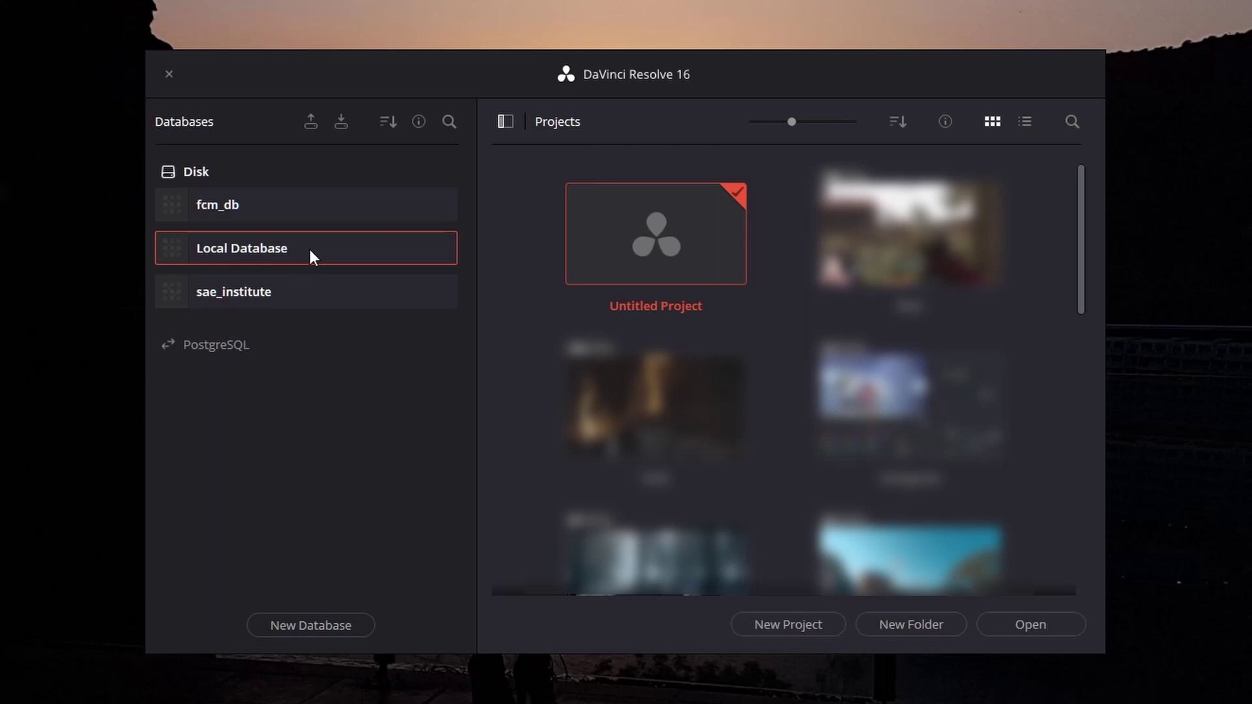
{"action": "left_click", "coordinate": [306, 630]}
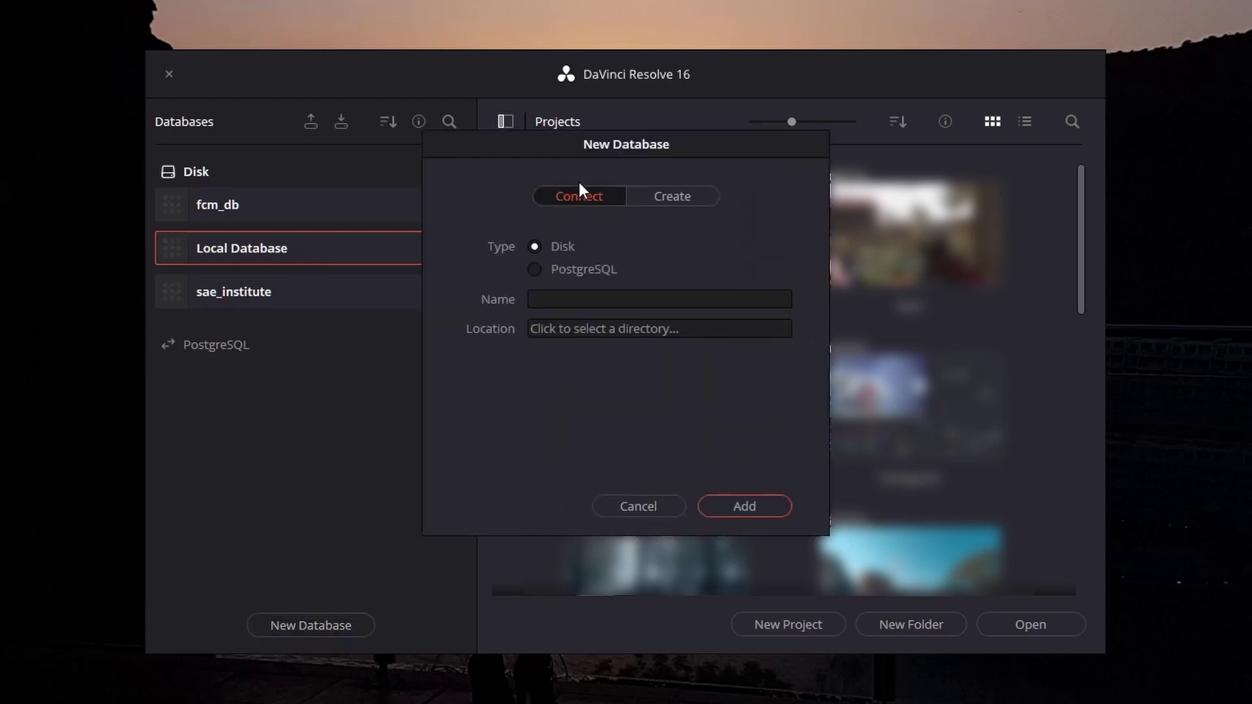
Choose Create and name the new database 'tutorials'
{"action": "left_click", "coordinate": [678, 197]}
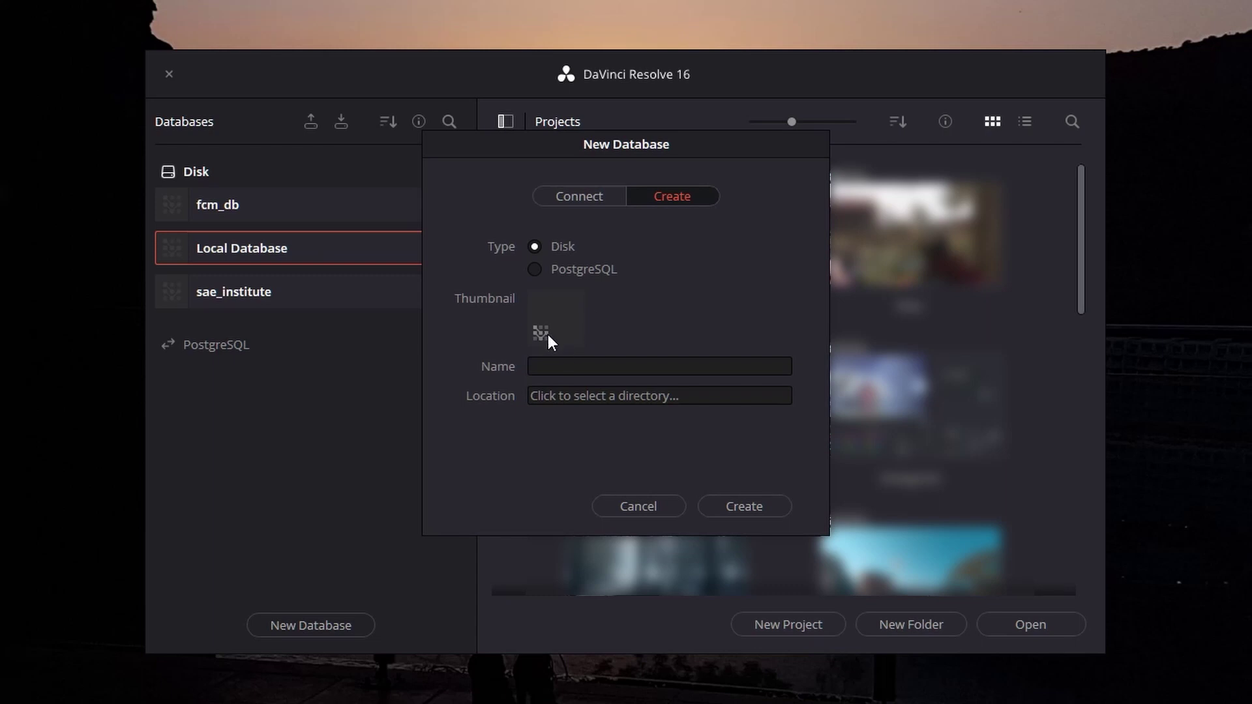
{"action": "left_click", "coordinate": [578, 369]}
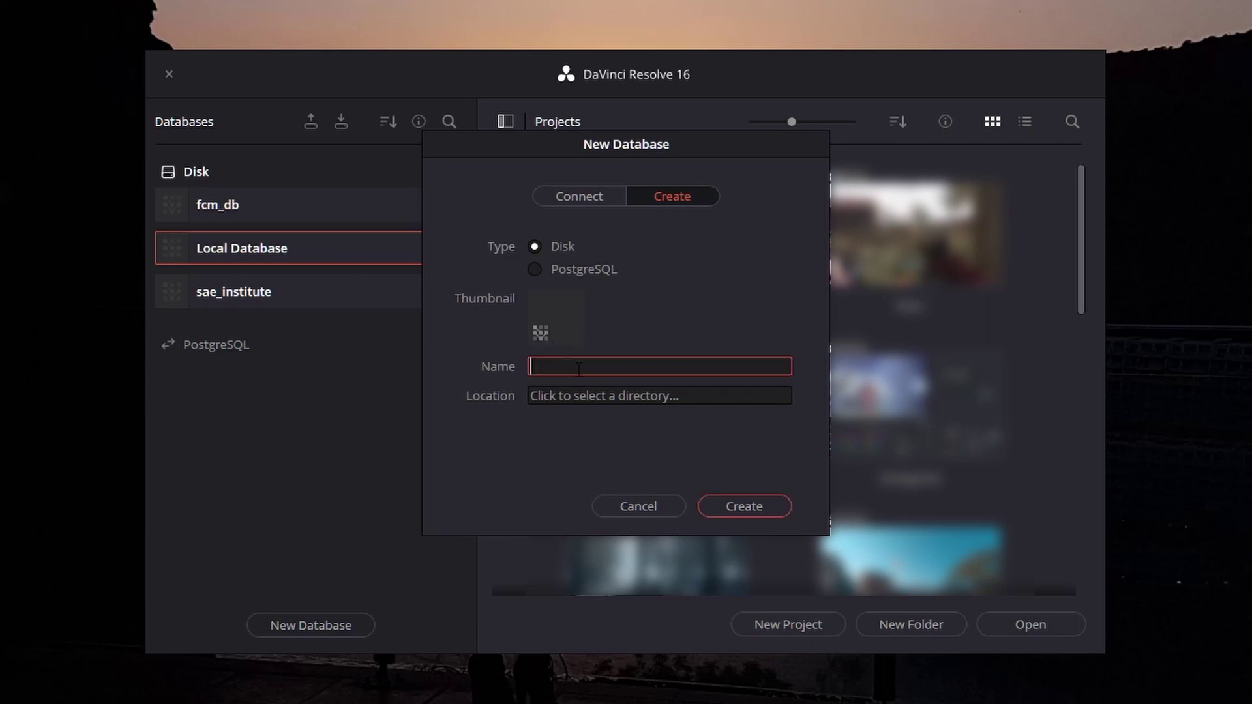
{"action": "type", "text": "turo"}
{"action": "key", "text": "BackSpace"}
{"action": "key", "text": "BackSpace"}
{"action": "type", "text": "torials"}
Store it in a new Tutorial_DB folder on Volume (E:) and create the database
{"action": "left_click", "coordinate": [573, 398]}
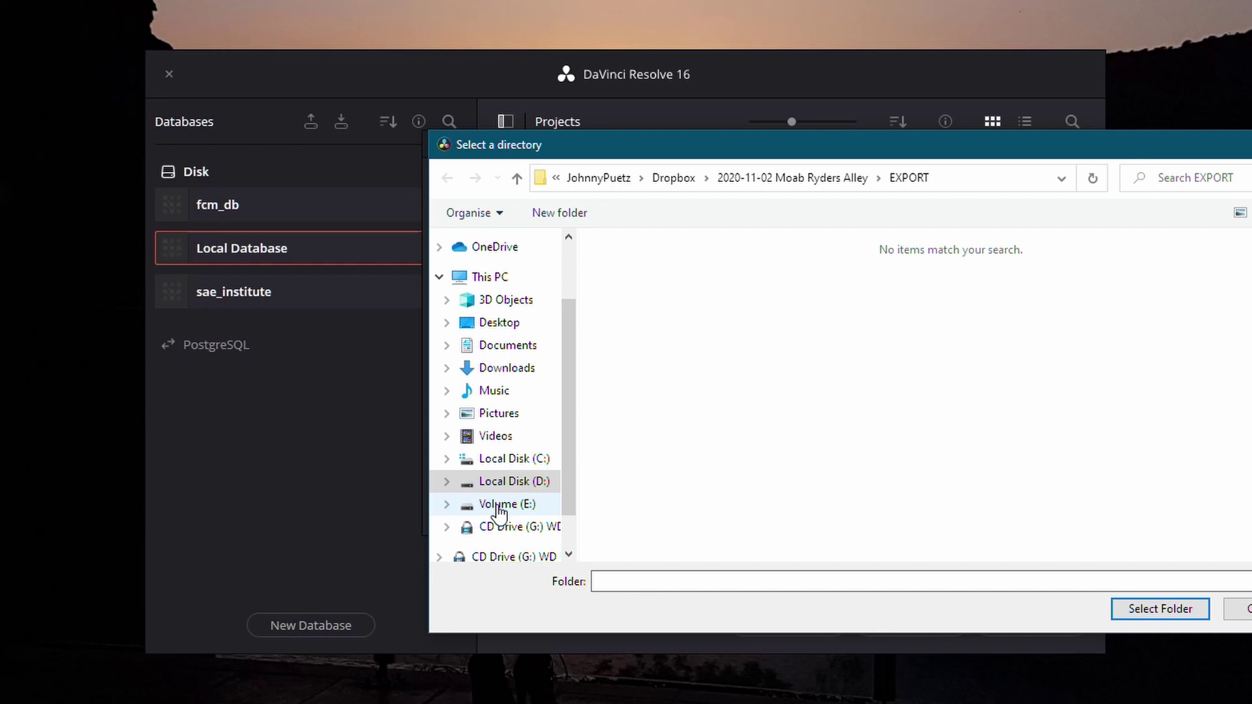
{"action": "left_click", "coordinate": [497, 506]}
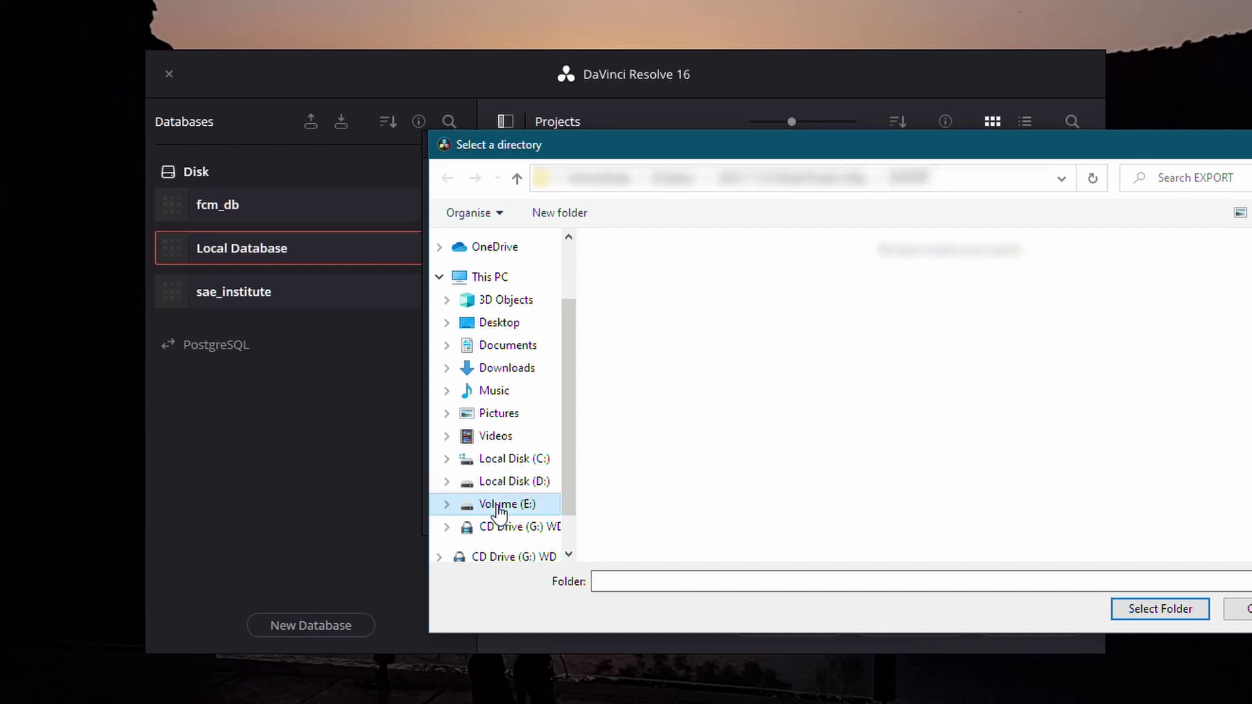
{"action": "right_click", "coordinate": [912, 390]}
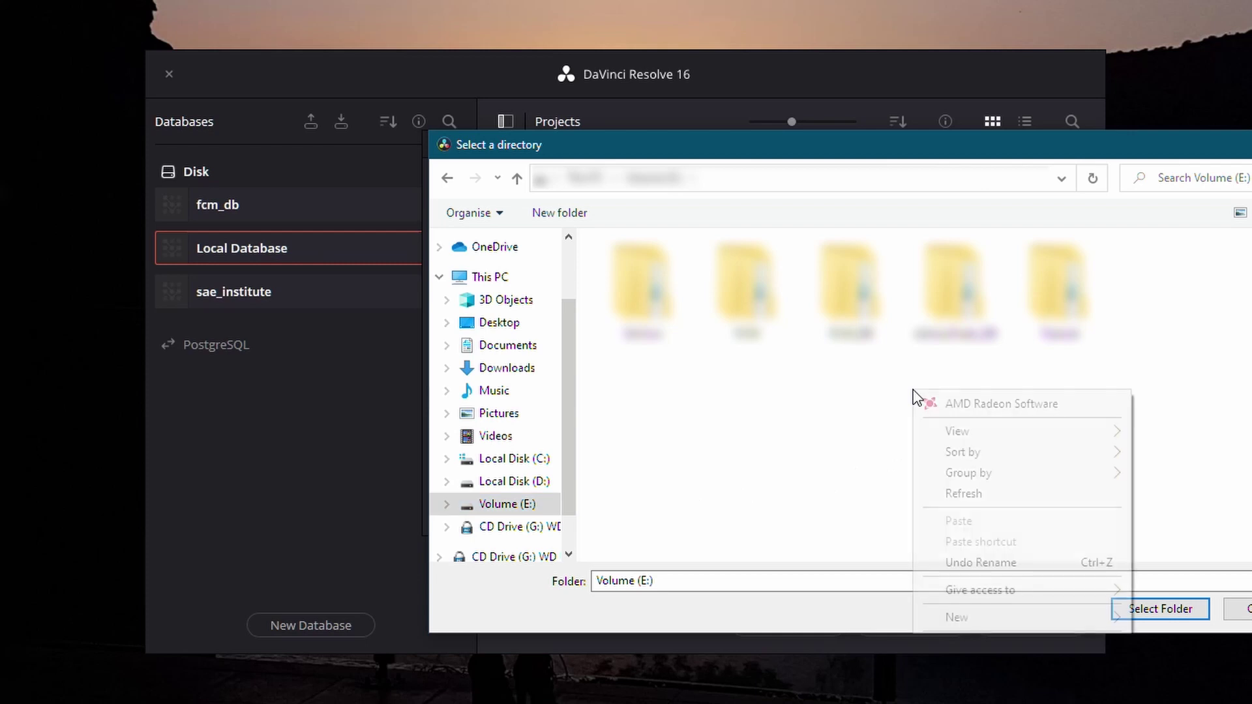
{"action": "mouse_move", "coordinate": [1040, 624]}
{"action": "left_click", "coordinate": [1179, 616]}
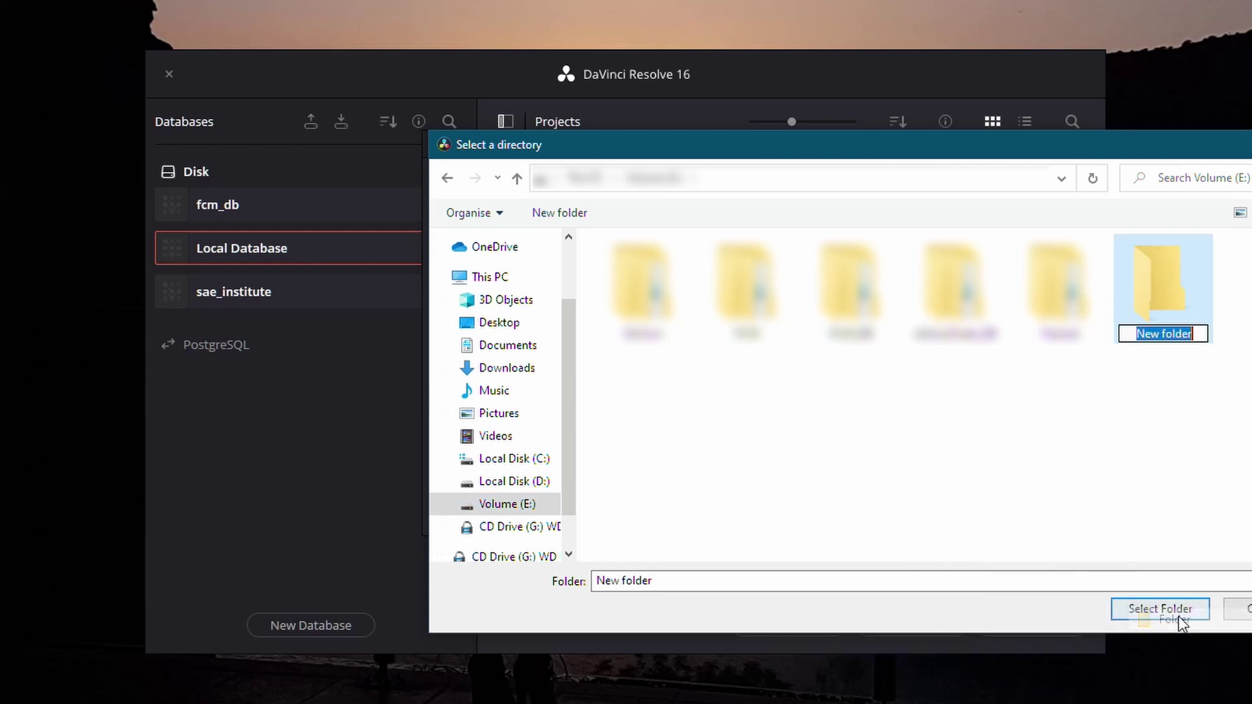
{"action": "type", "text": "Tutorial_db"}
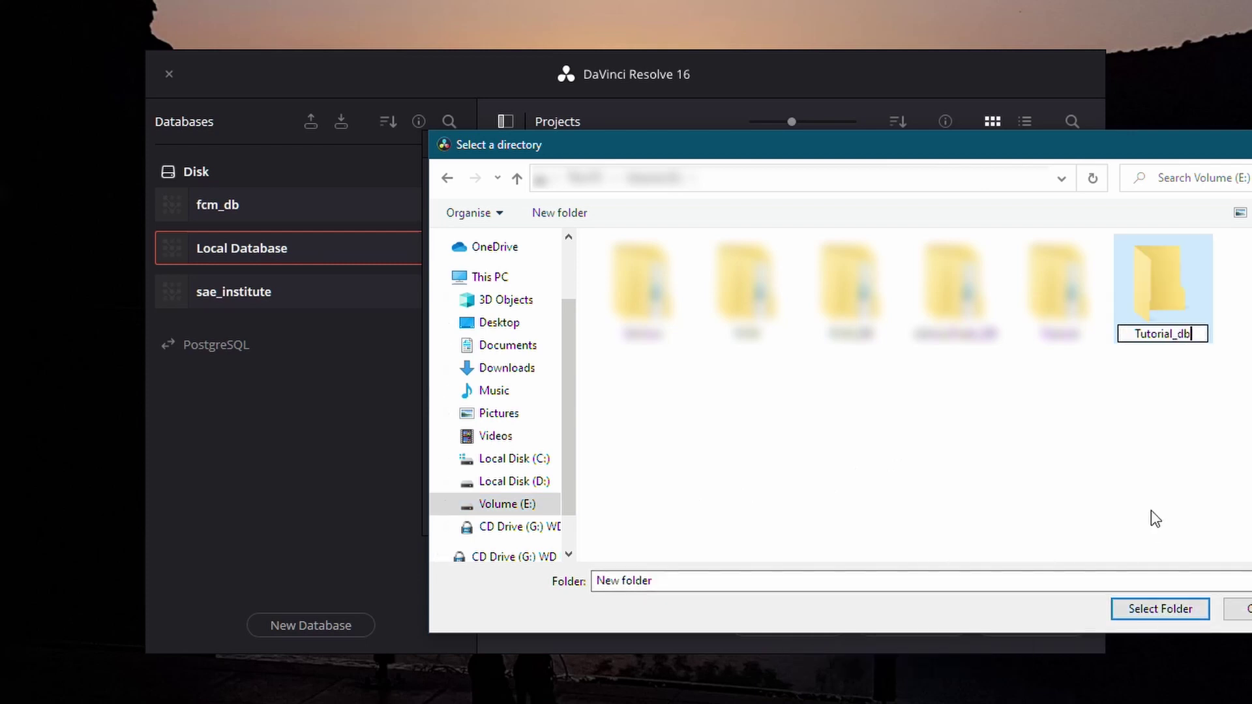
{"action": "left_click", "coordinate": [1181, 613]}
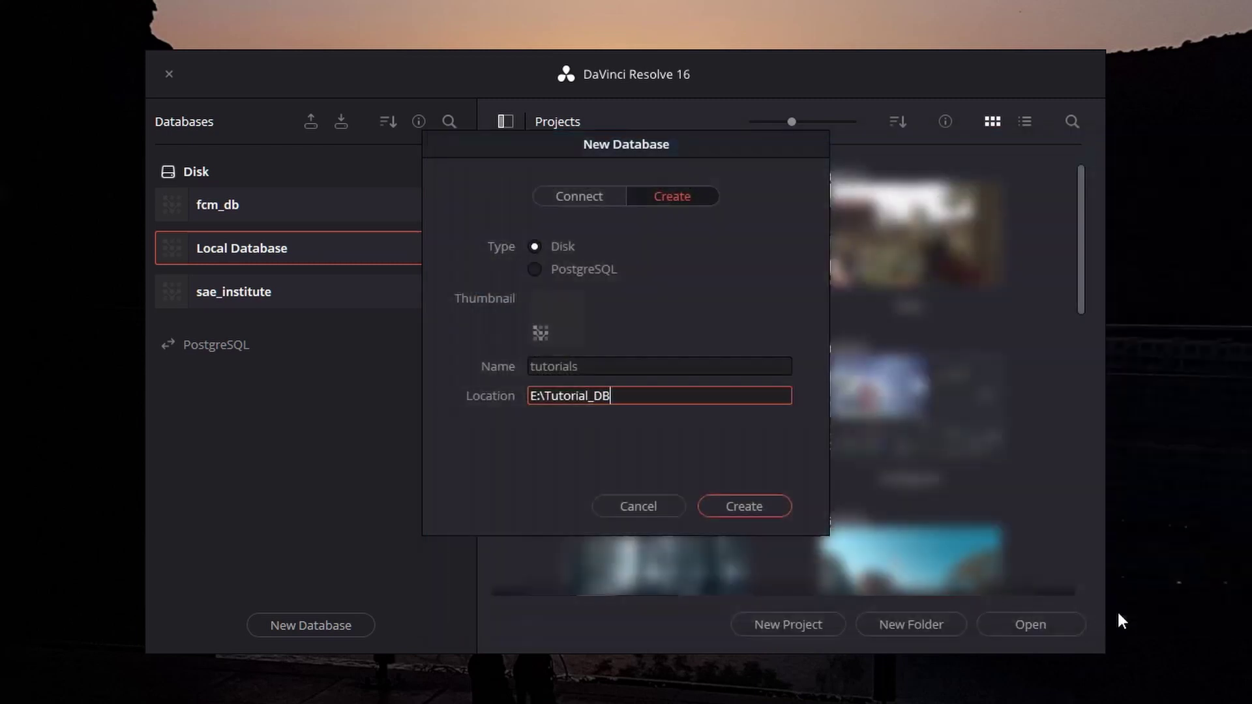
{"action": "left_click", "coordinate": [756, 509]}
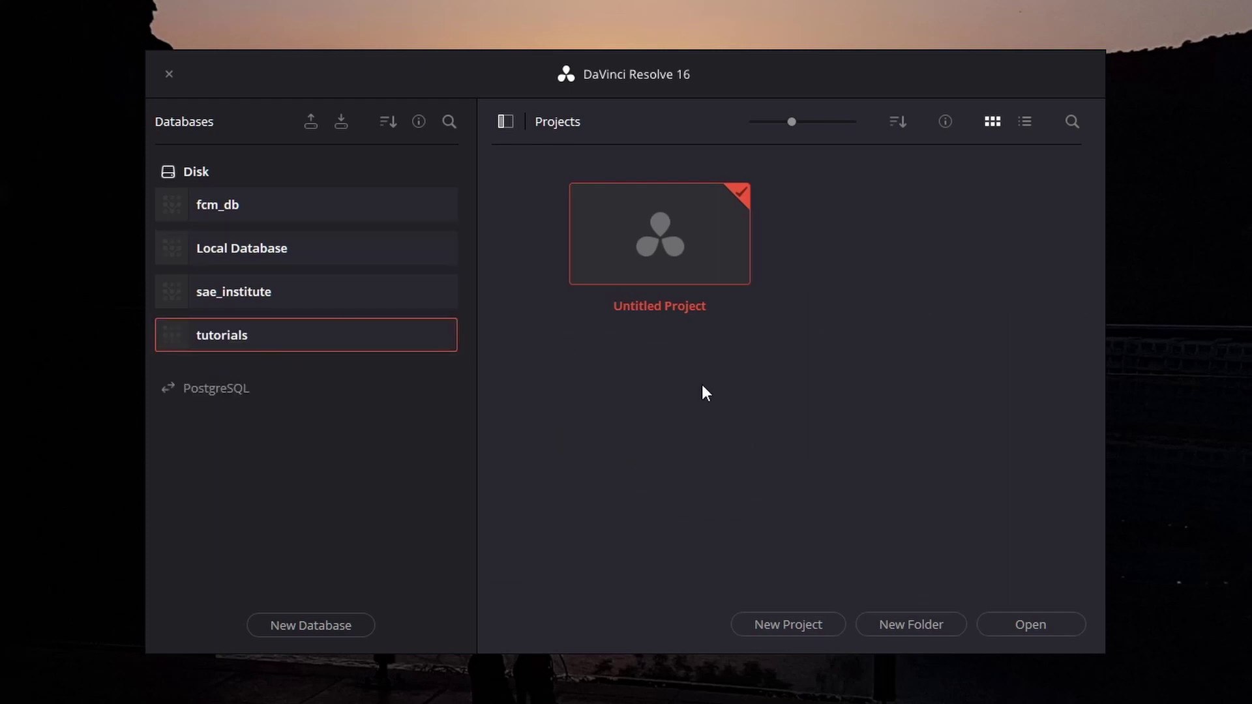
Hide the database list and add a project folder named 'Tutorials'
{"action": "left_click", "coordinate": [502, 122]}
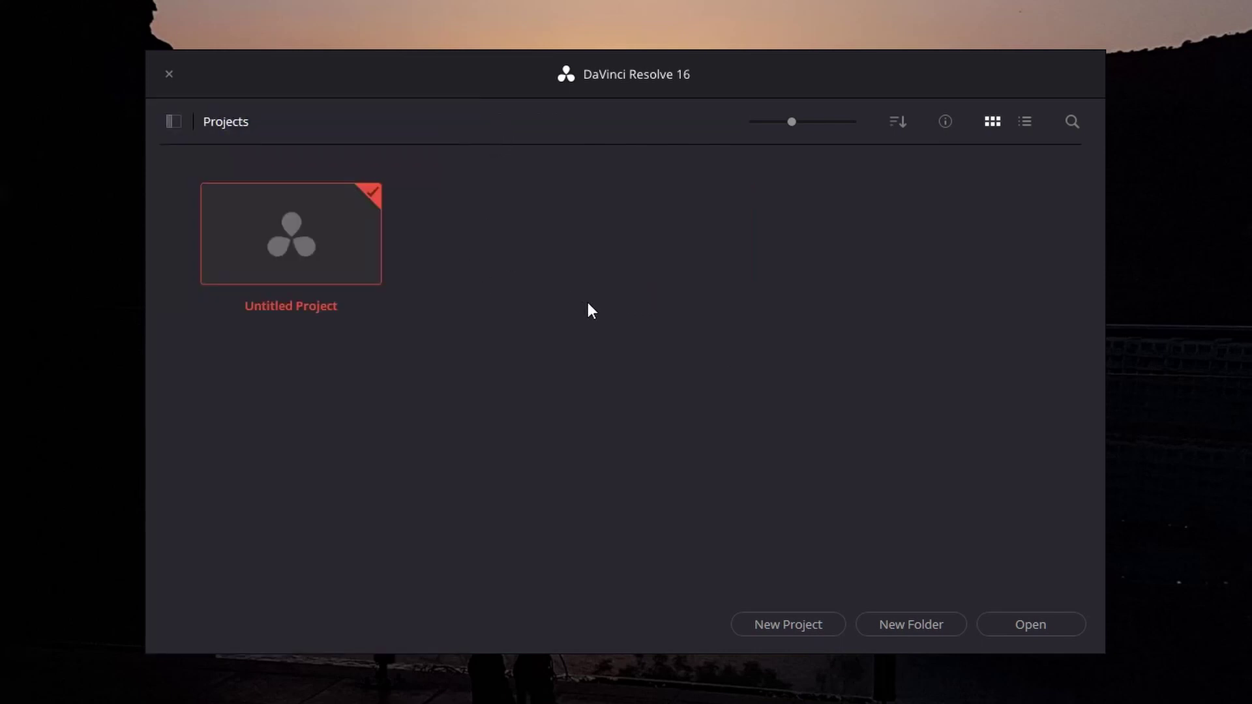
{"action": "left_click", "coordinate": [893, 619]}
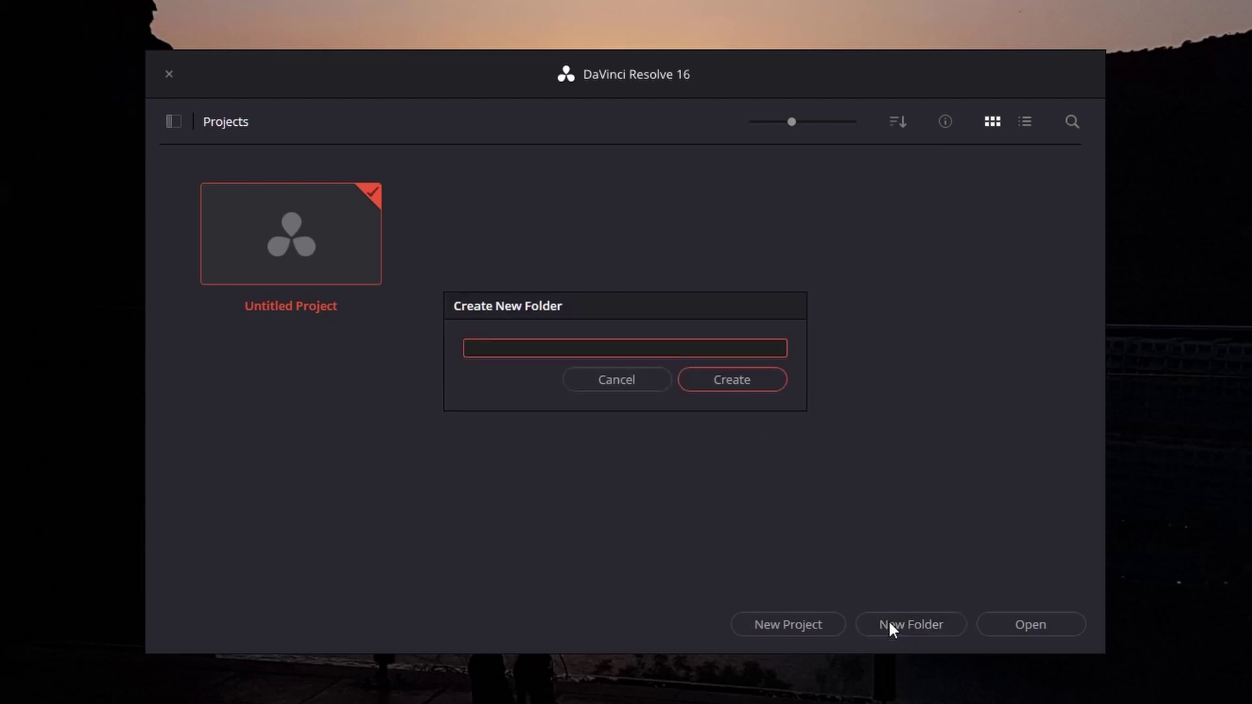
{"action": "type", "text": "Tuto"}
{"action": "key", "text": "BackSpace"}
{"action": "key", "text": "BackSpace"}
{"action": "type", "text": "torials"}
{"action": "key", "text": "Return"}
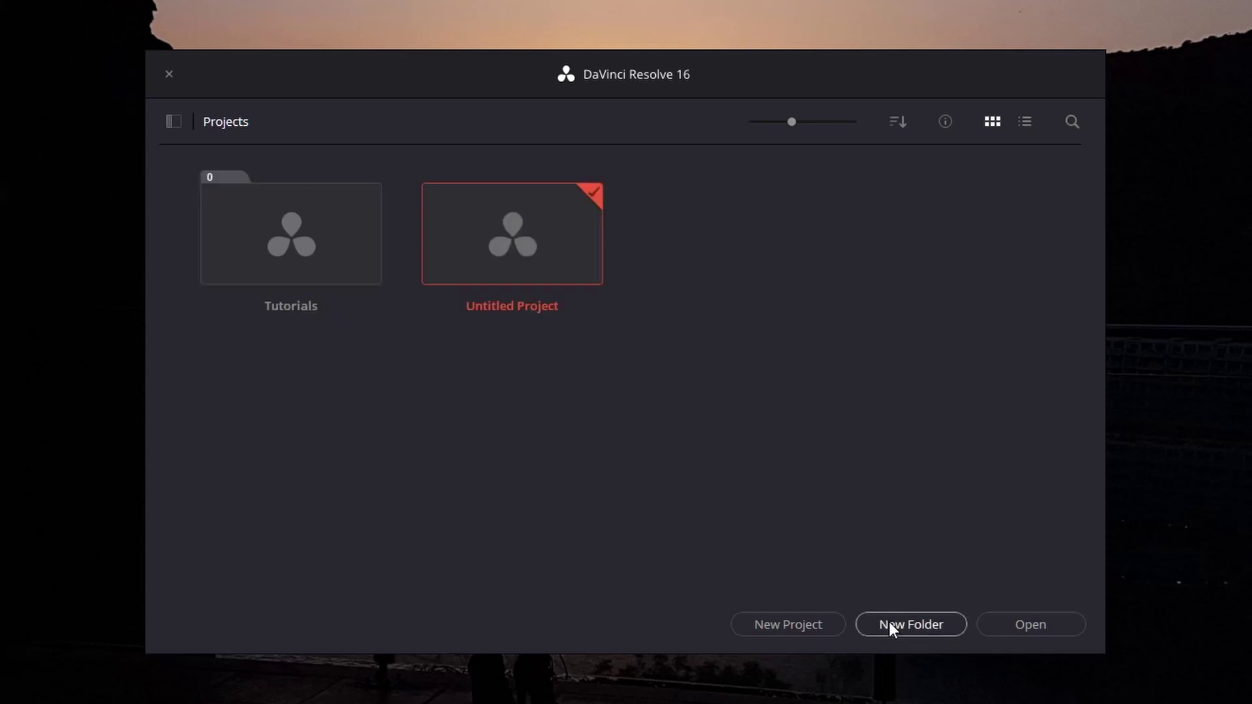
Inside the Tutorials folder, create and open the project 'Tutorial_1_Introduction'
{"action": "double_click", "coordinate": [310, 228]}
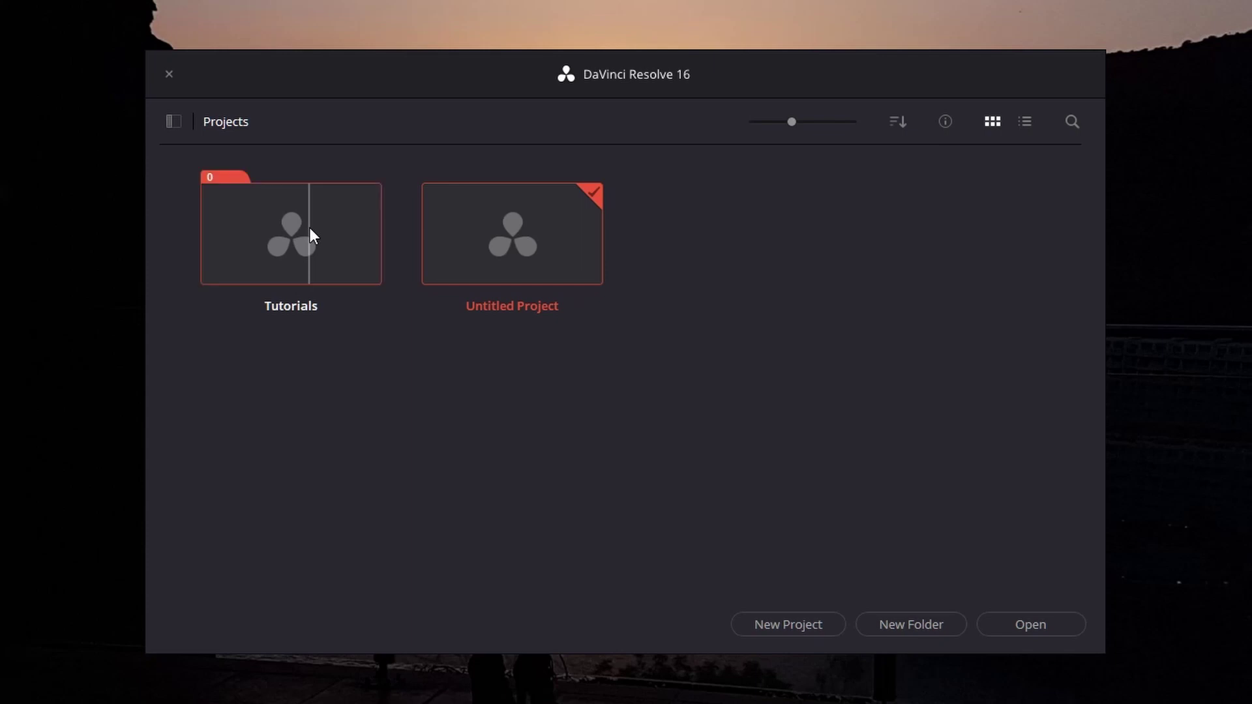
{"action": "left_click", "coordinate": [787, 616]}
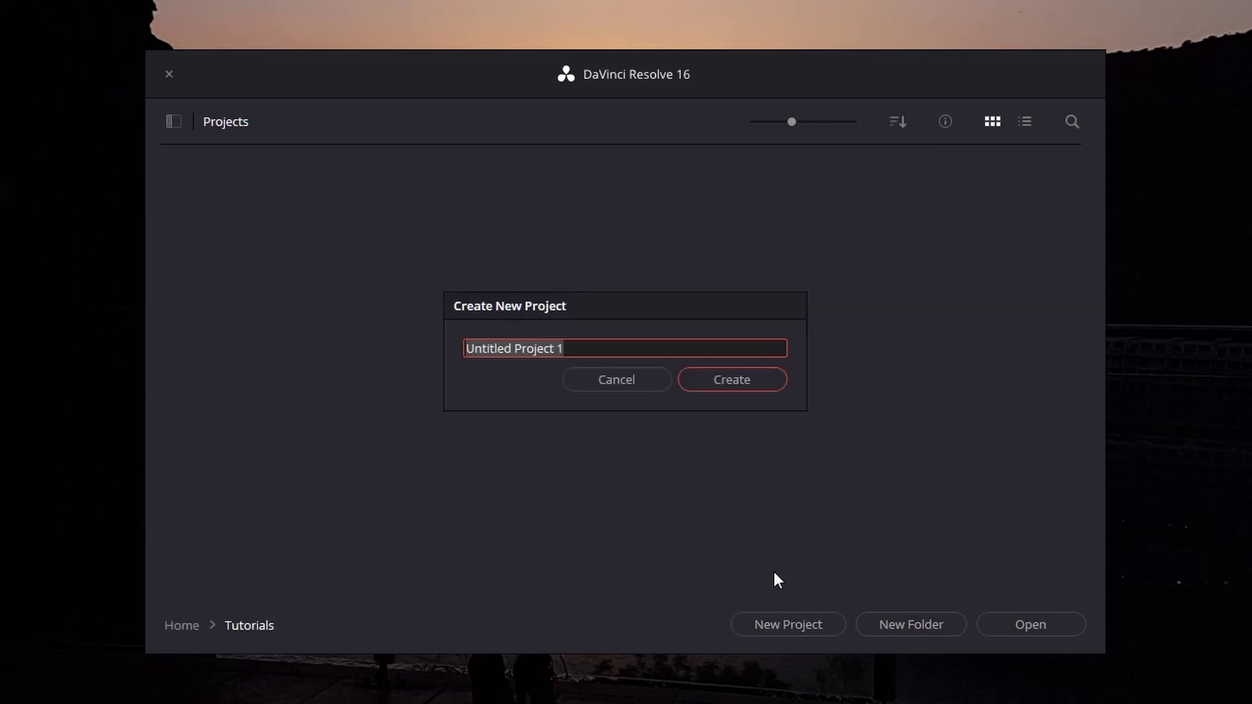
{"action": "type", "text": "Tutor"}
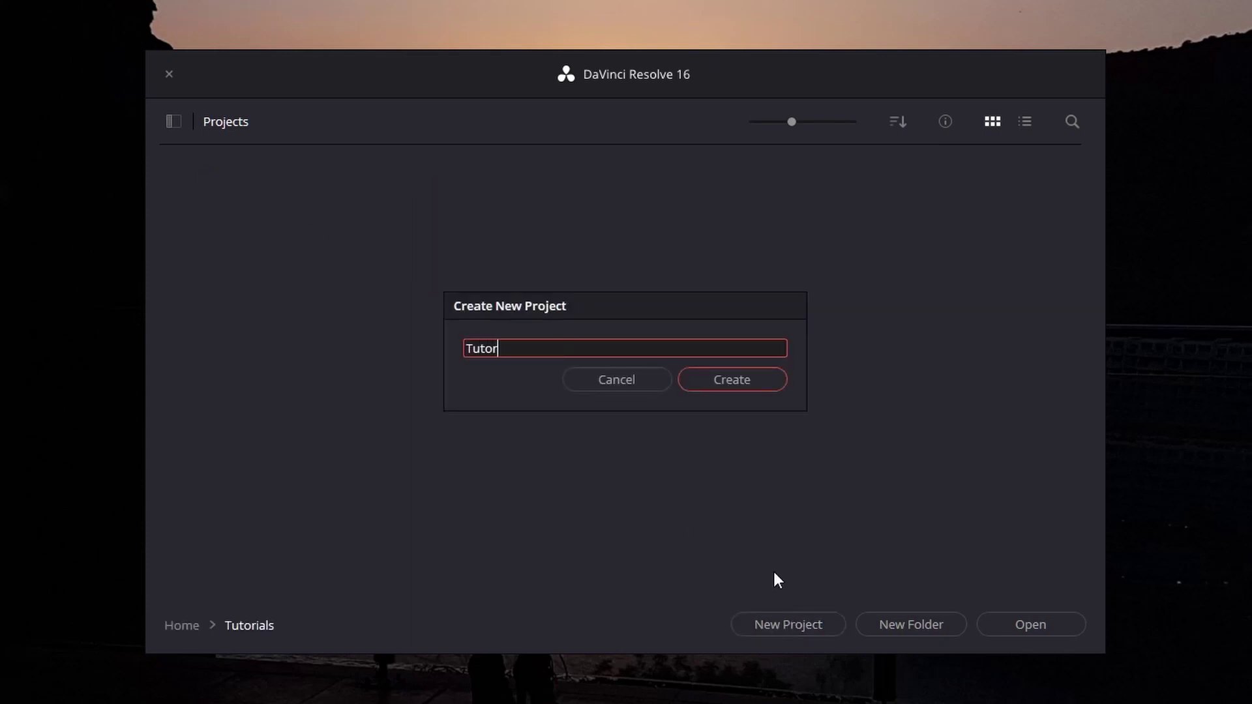
{"action": "type", "text": "ial_1_Introduction"}
{"action": "left_click", "coordinate": [754, 383]}
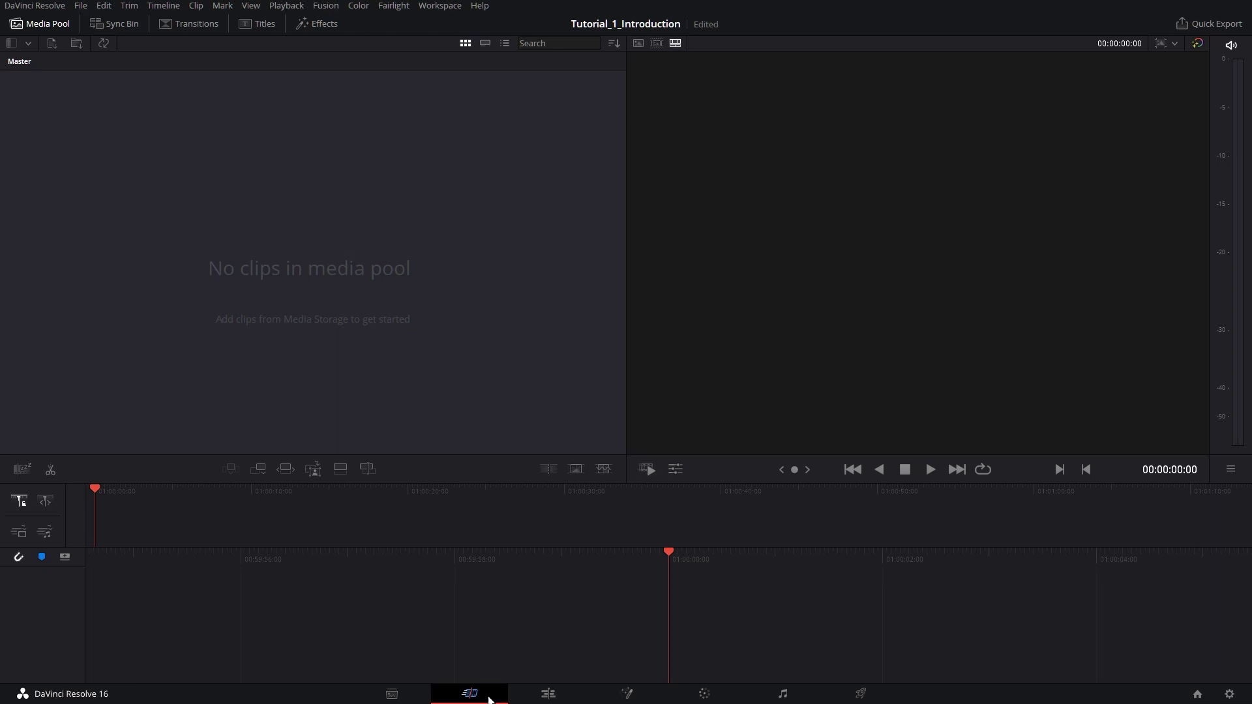
Move the Tutorial_1_Introduction project from the Cut page to the Edit page
{"action": "left_click", "coordinate": [548, 695]}
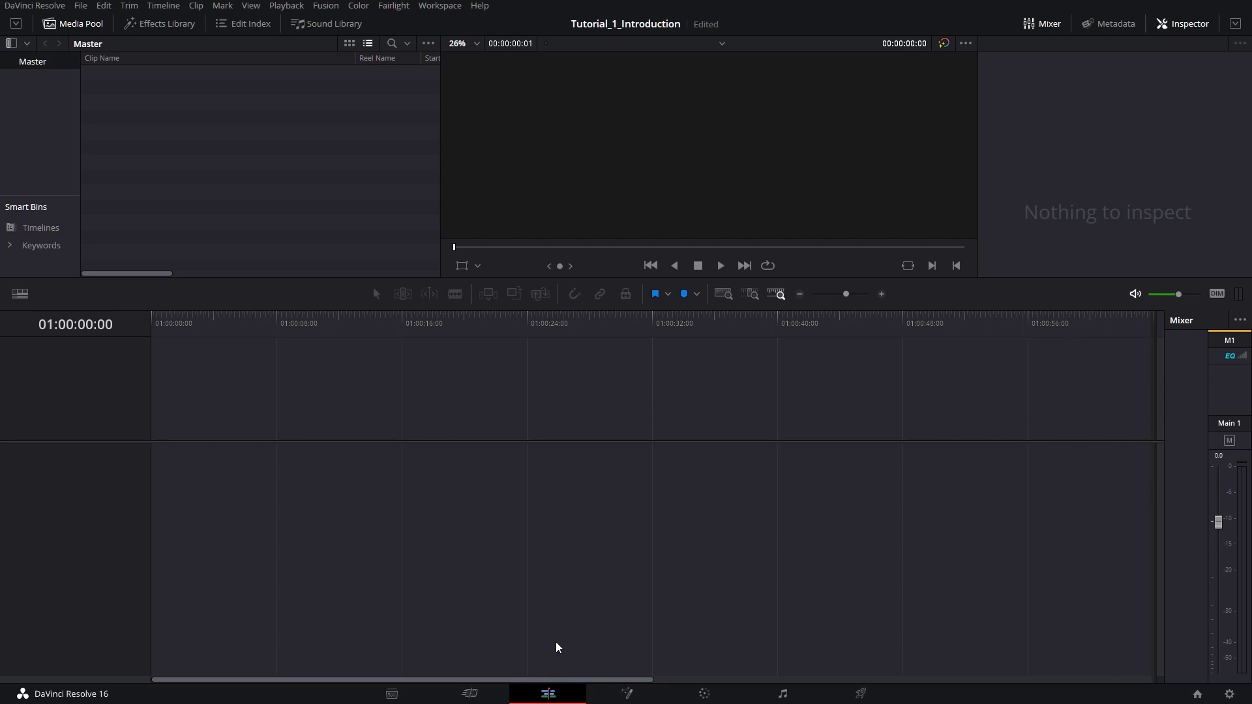
On the Media page, show the audio meters and start adding bins in the Master bin
{"action": "left_click", "coordinate": [411, 693]}
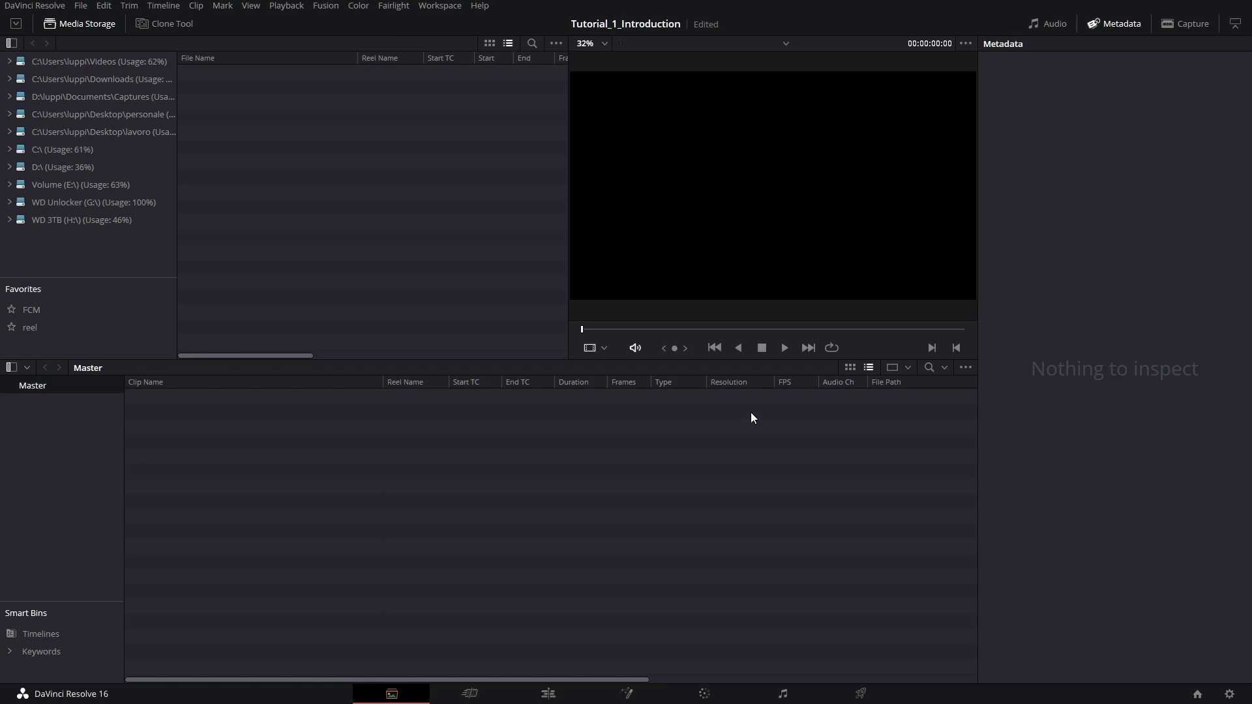
{"action": "left_click", "coordinate": [1047, 24]}
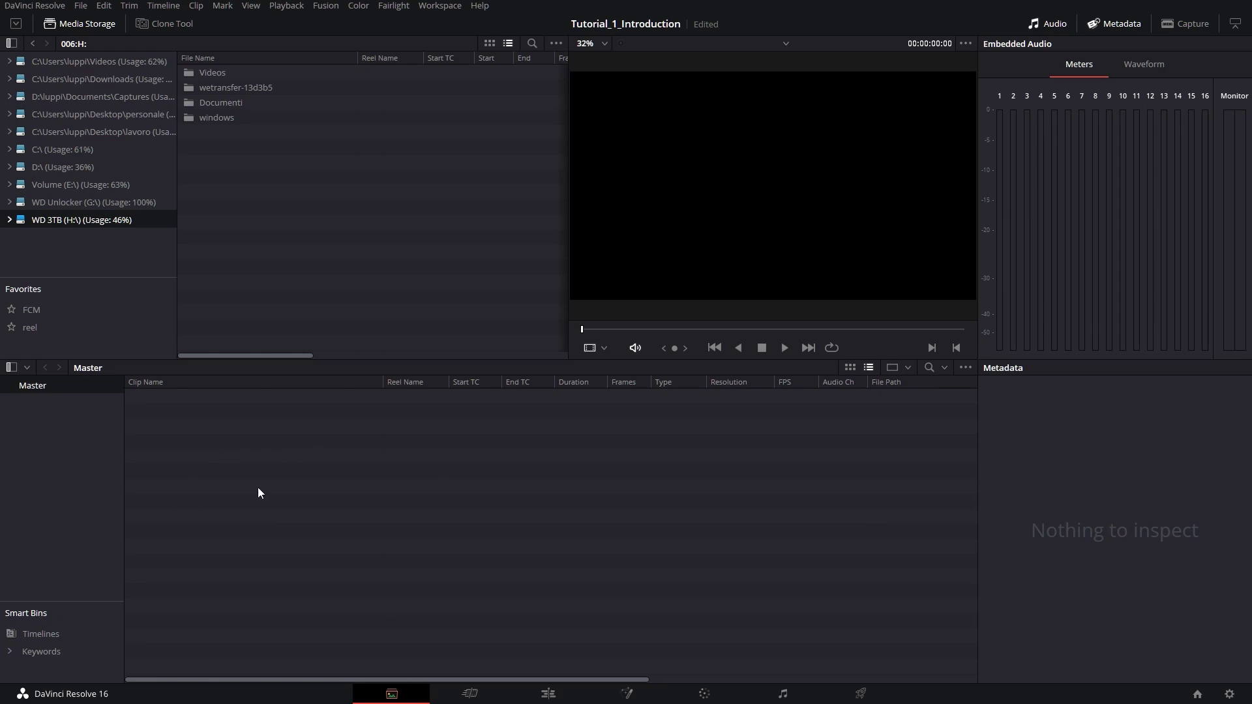
{"action": "right_click", "coordinate": [84, 455]}
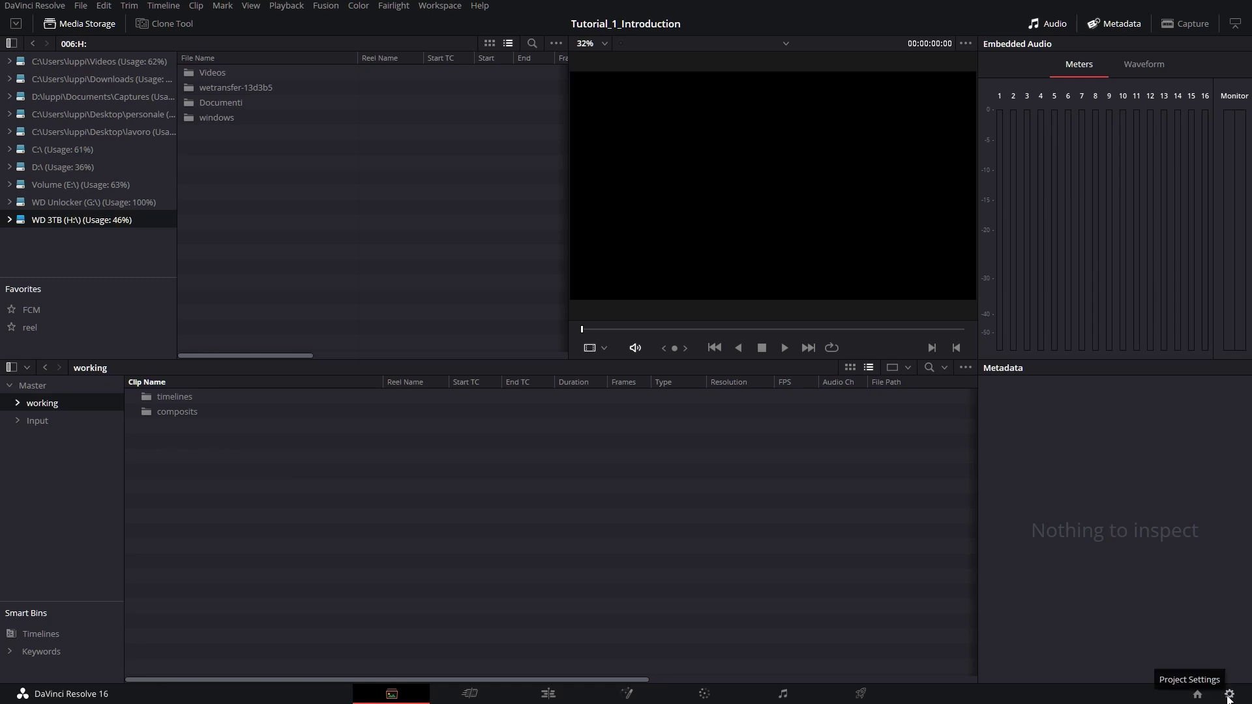
In Project Settings, set the monitoring video format to HD 1080PsF 24
{"action": "left_click", "coordinate": [1228, 695]}
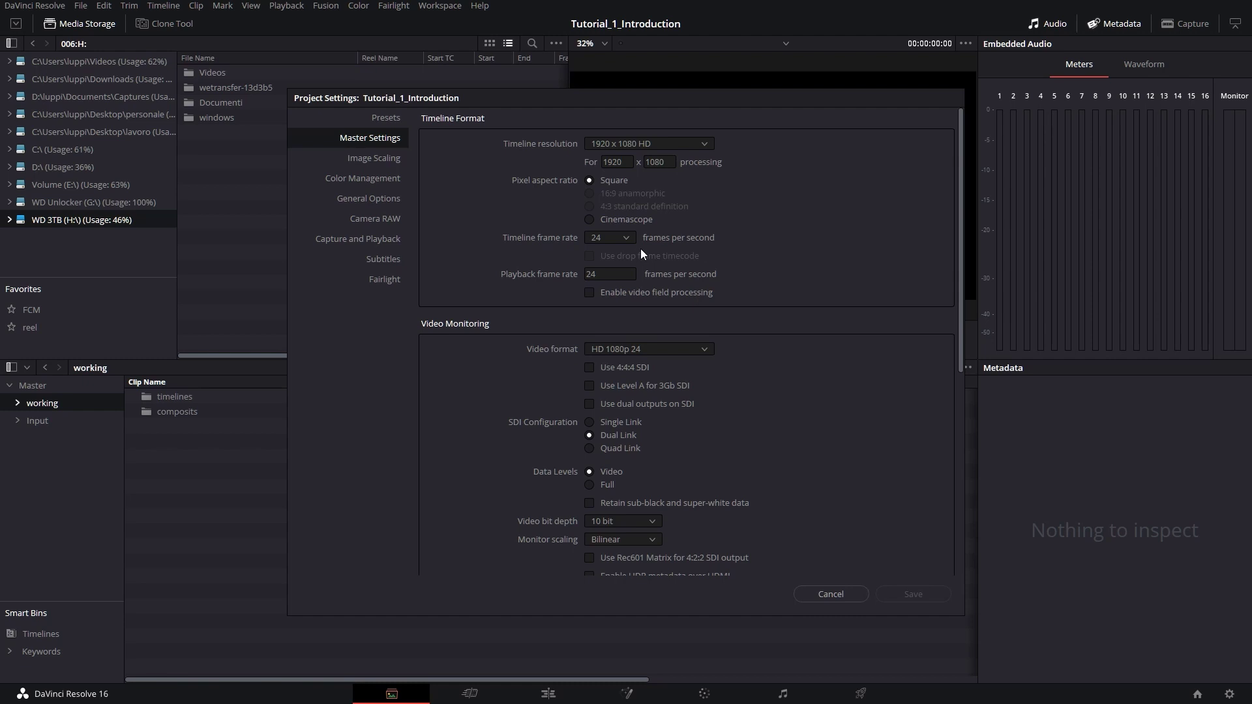
{"action": "scroll", "coordinate": [467, 356], "scroll_direction": "down", "scroll_amount": 1}
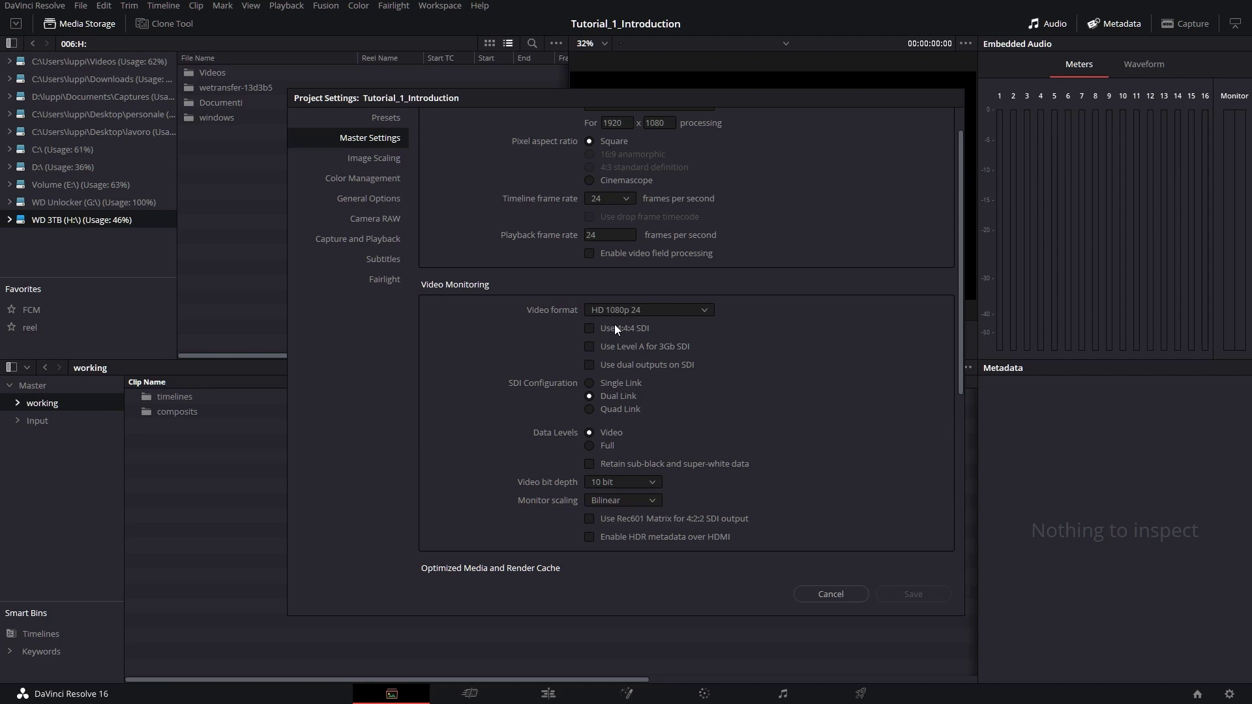
{"action": "left_click", "coordinate": [665, 311]}
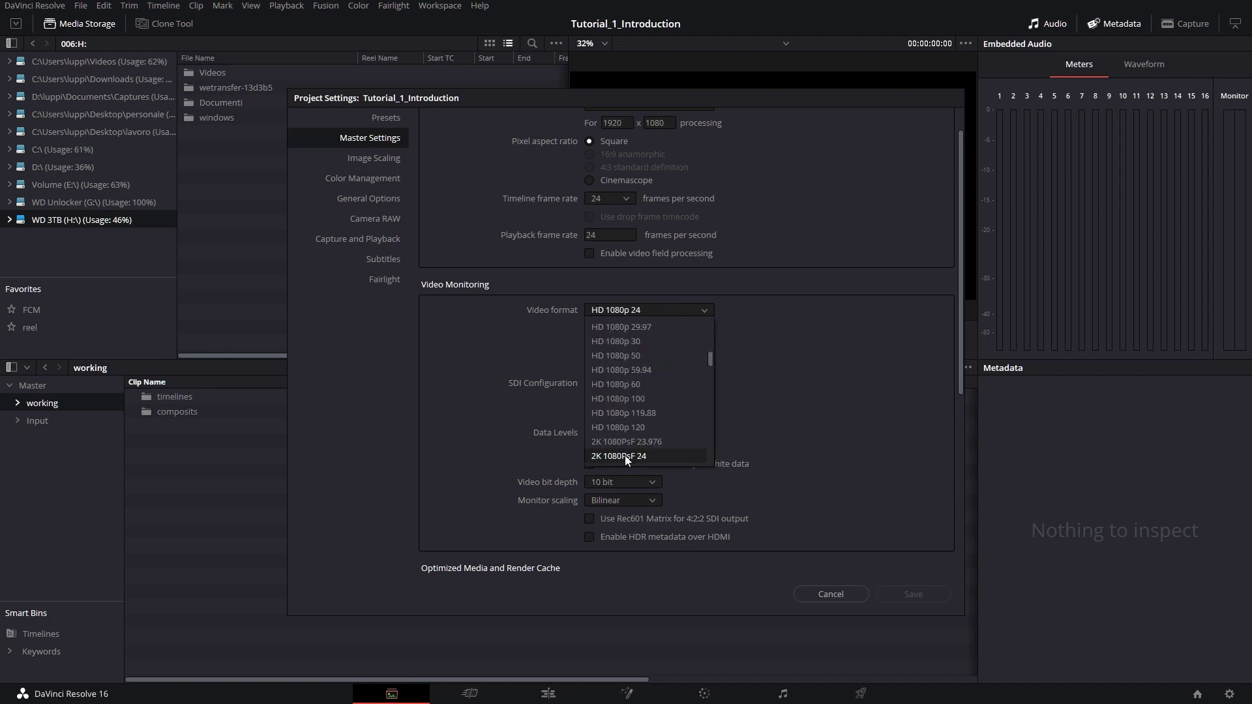
{"action": "left_click", "coordinate": [629, 412]}
Set the optimized media format to DNxHR HQ and close the project settings
{"action": "scroll", "coordinate": [757, 392], "scroll_direction": "down", "scroll_amount": 6}
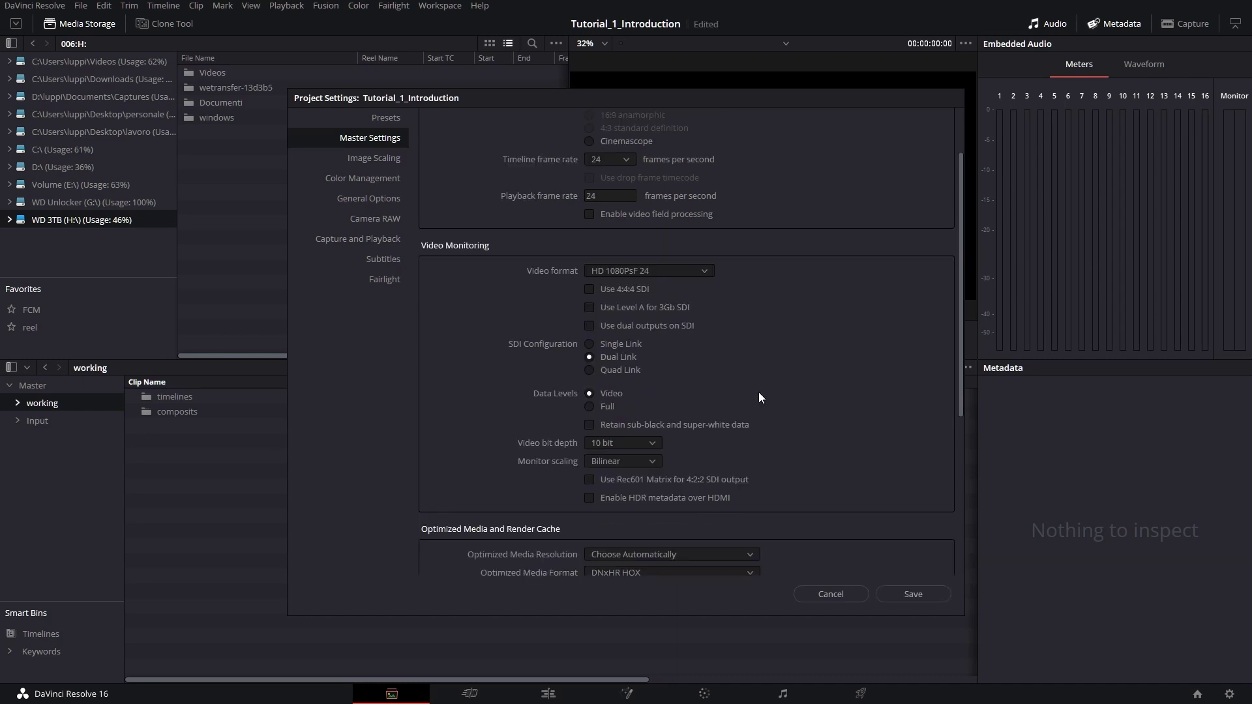
{"action": "scroll", "coordinate": [757, 393], "scroll_direction": "down", "scroll_amount": 1}
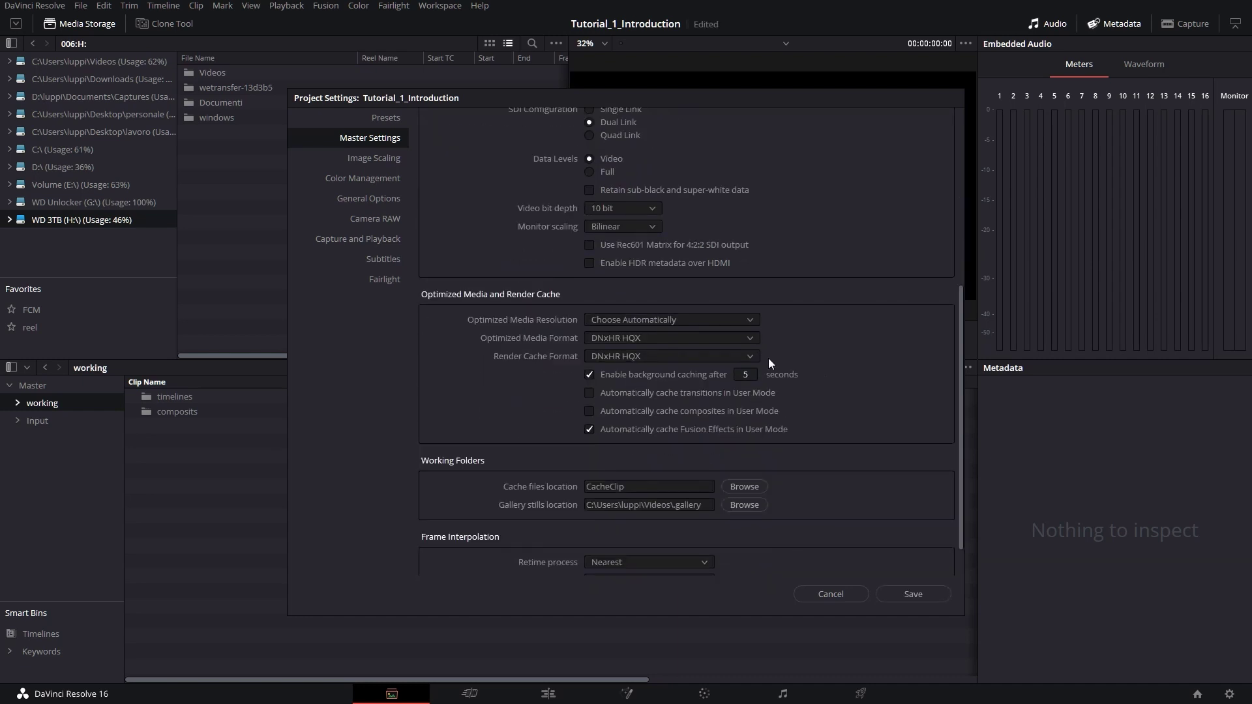
{"action": "scroll", "coordinate": [663, 299], "scroll_direction": "down", "scroll_amount": 1}
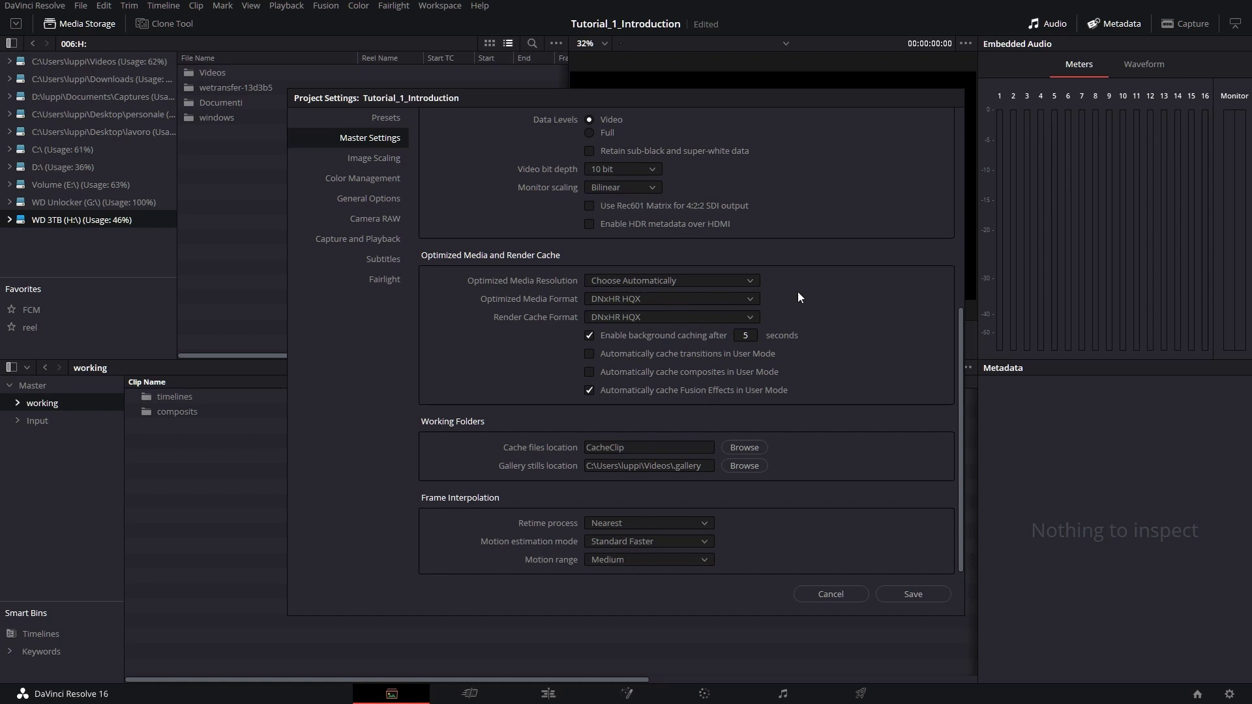
{"action": "left_click", "coordinate": [735, 300]}
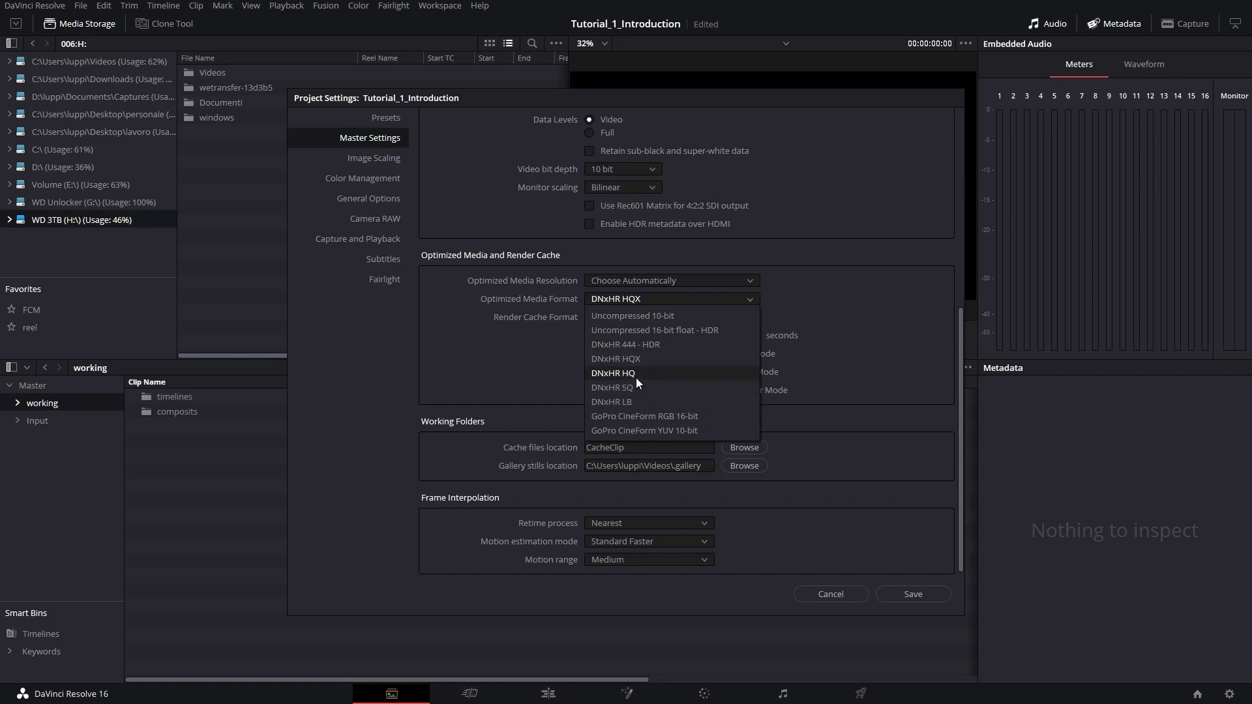
{"action": "left_click", "coordinate": [619, 374]}
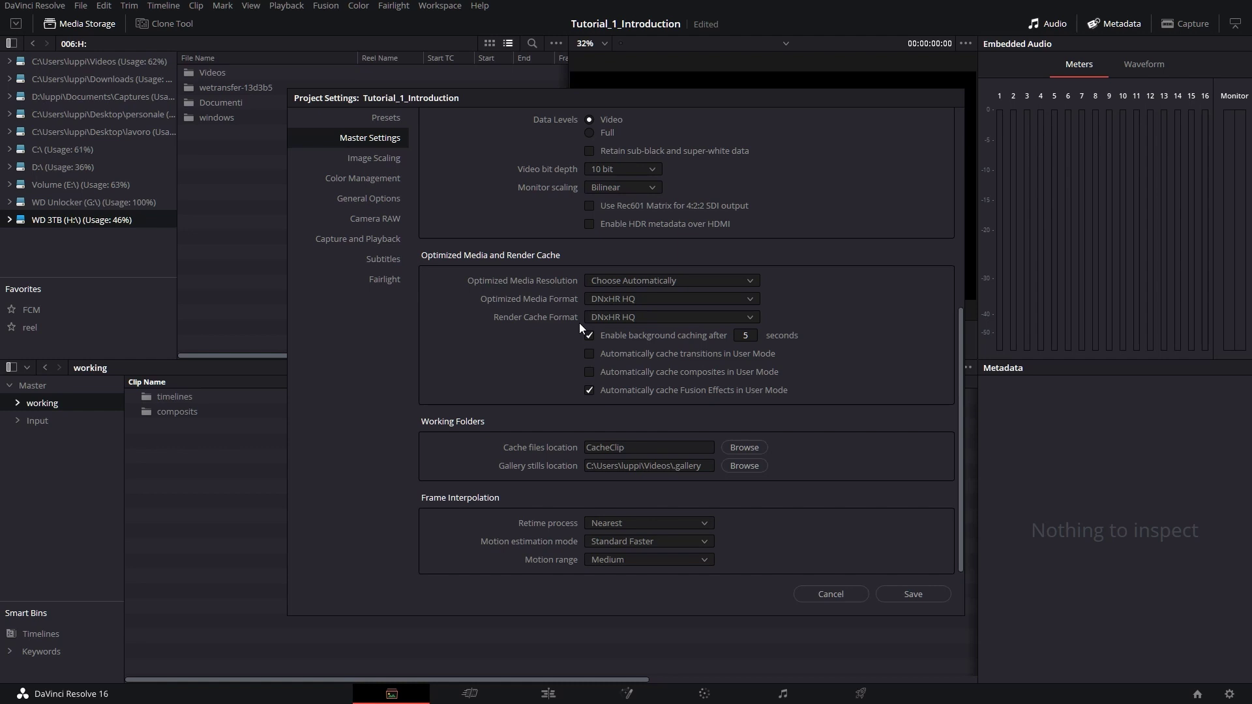
{"action": "left_click", "coordinate": [850, 592]}
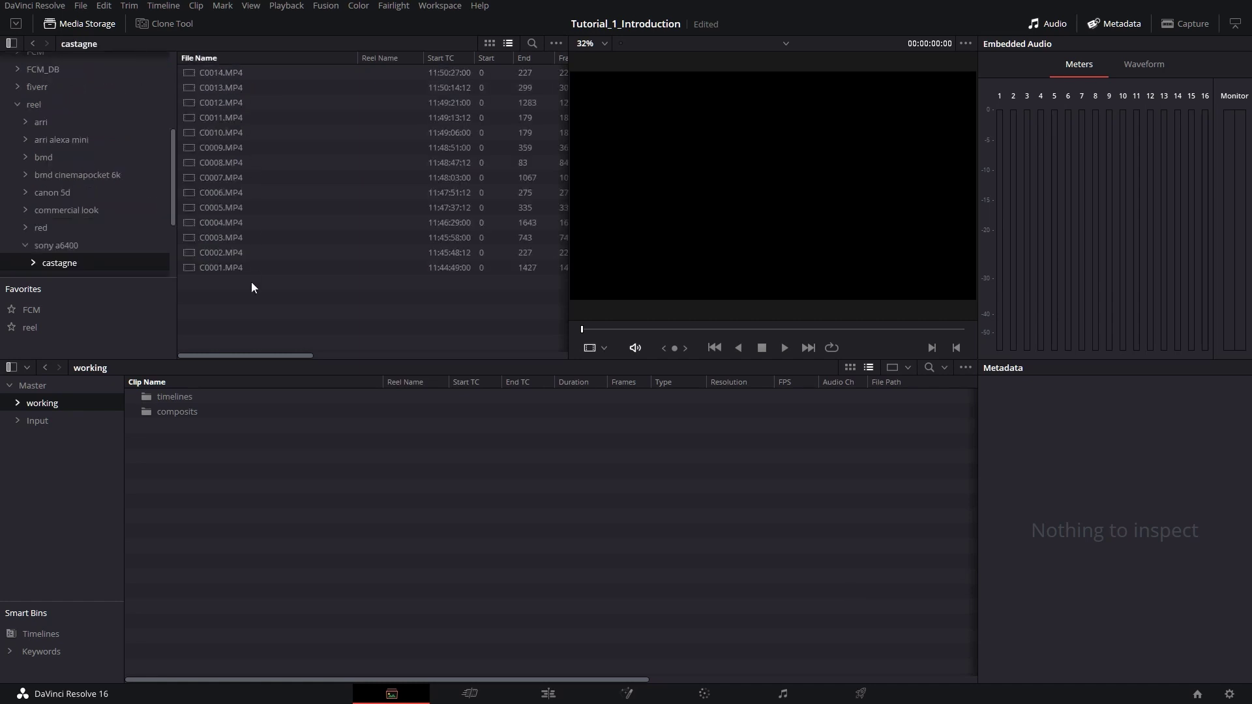
Show the castagne clips as thumbnails and load C0008.MP4 in the viewer
{"action": "left_click", "coordinate": [489, 43]}
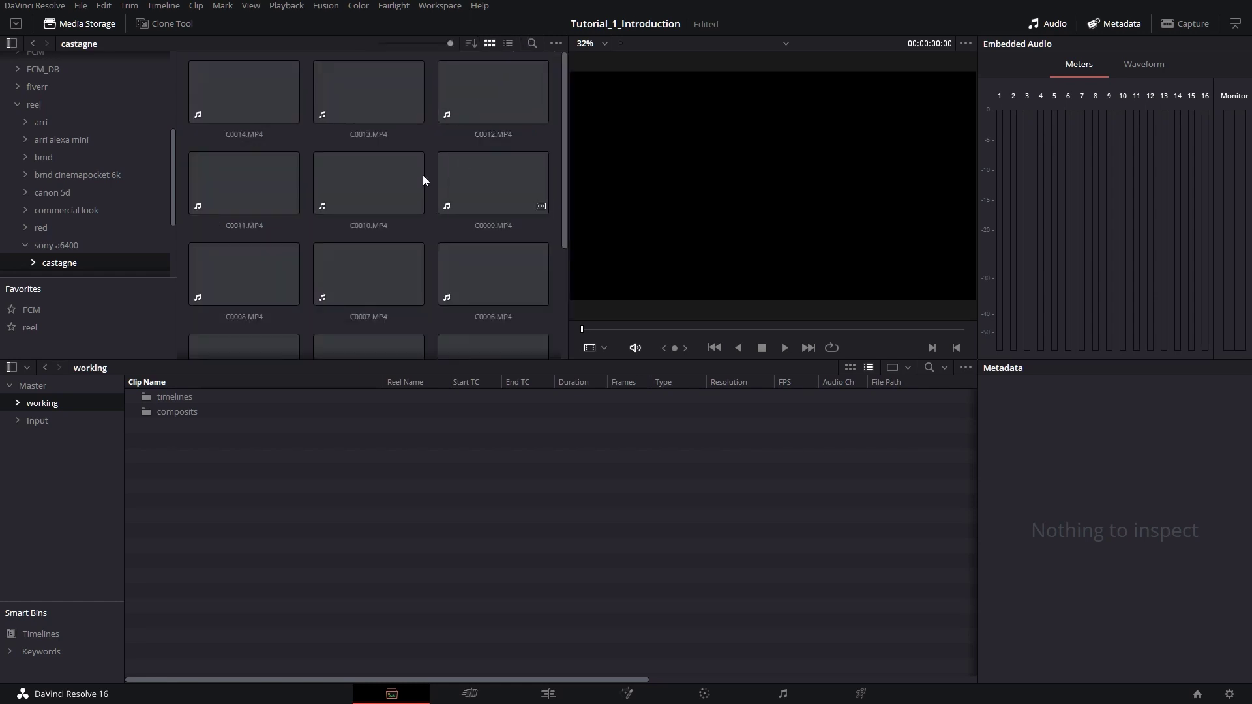
{"action": "scroll", "coordinate": [395, 319], "scroll_direction": "down", "scroll_amount": 2}
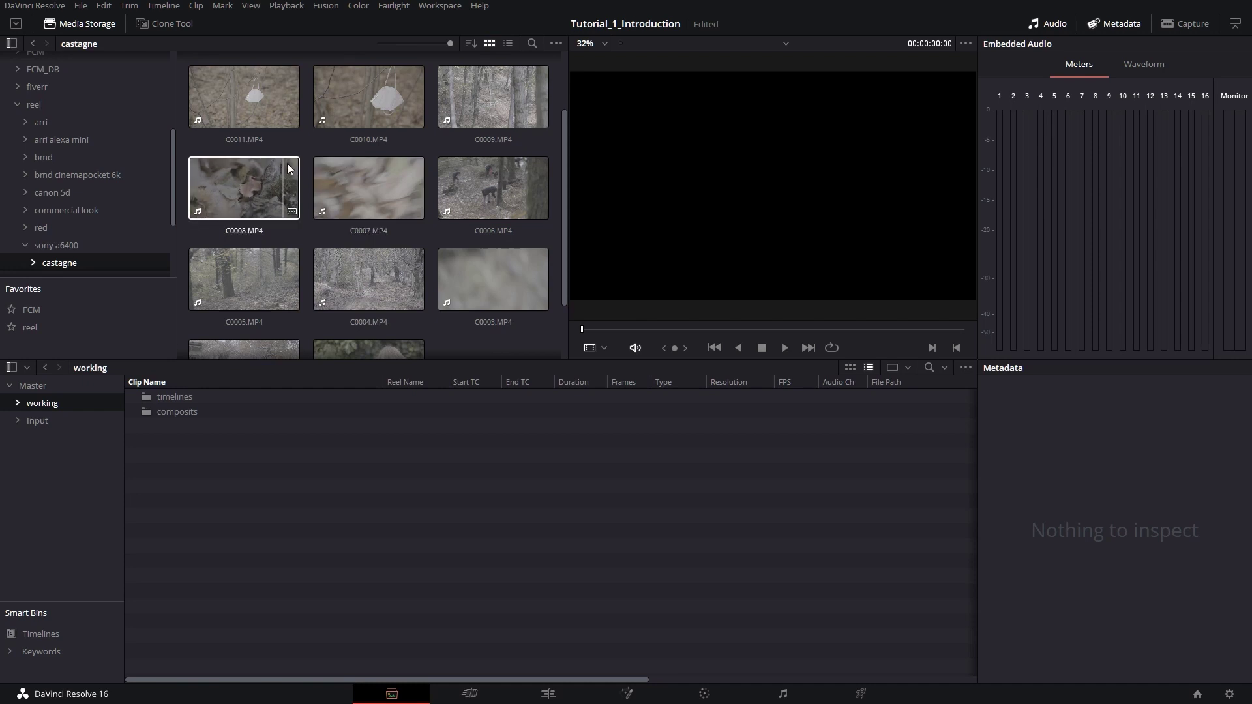
{"action": "left_click", "coordinate": [256, 181]}
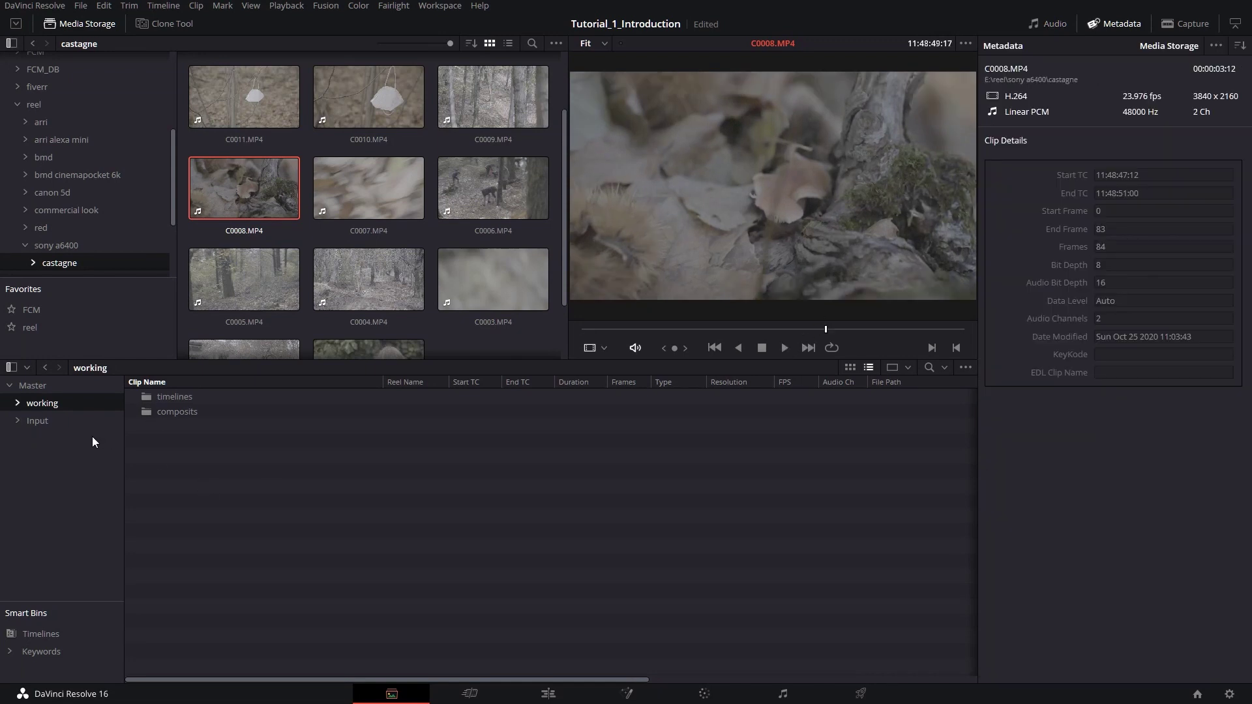
Drag C0008, C0003, C0002 and C0011 into the Input > footage bin
{"action": "left_click", "coordinate": [67, 423]}
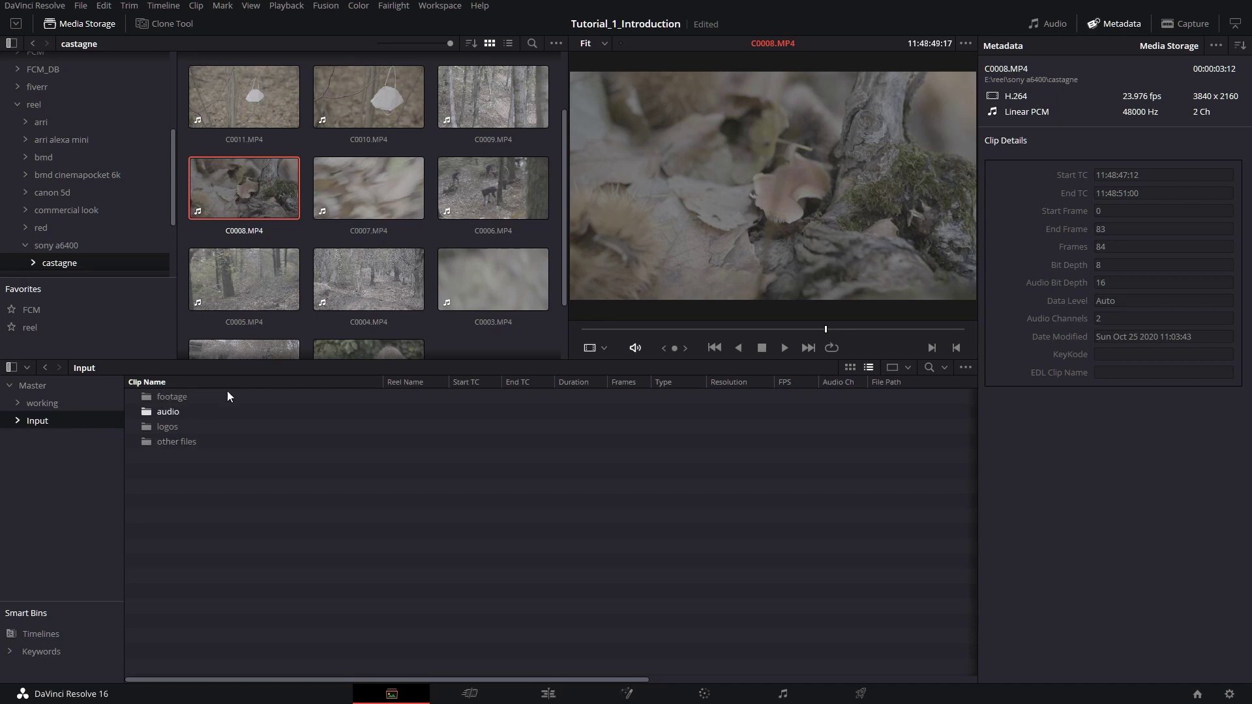
{"action": "double_click", "coordinate": [187, 398]}
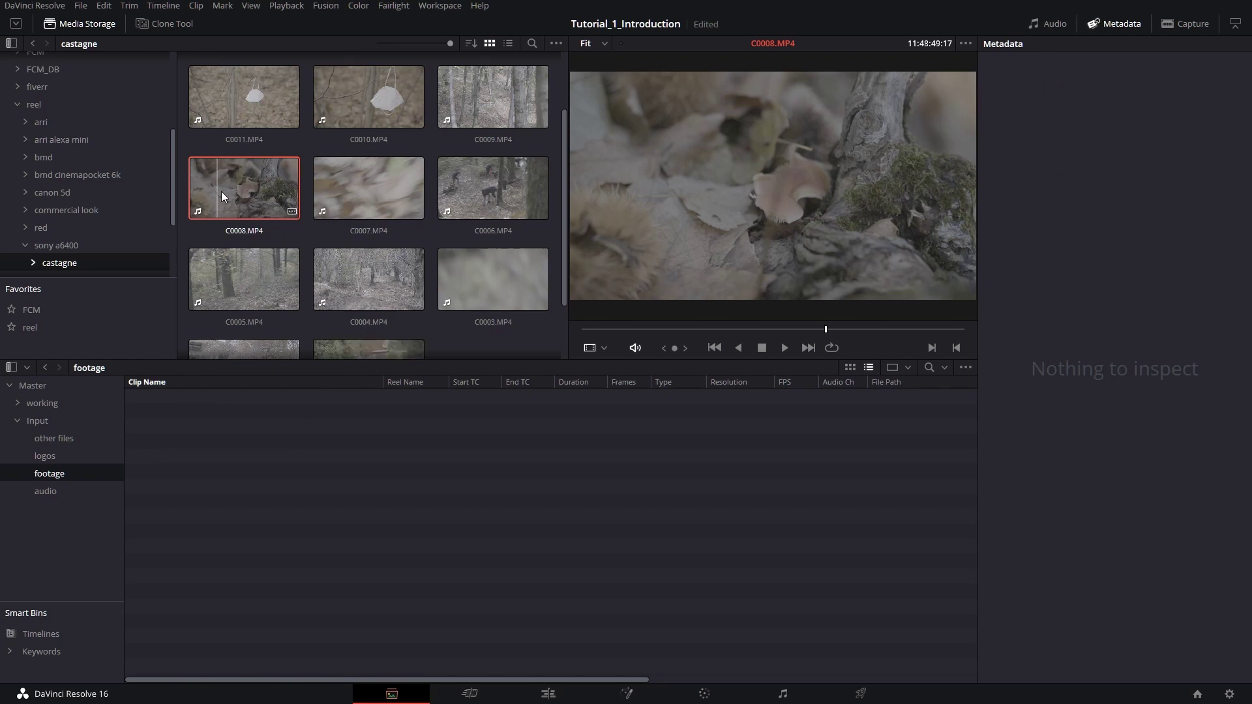
{"action": "left_click_drag", "start_coordinate": [241, 185], "coordinate": [215, 386]}
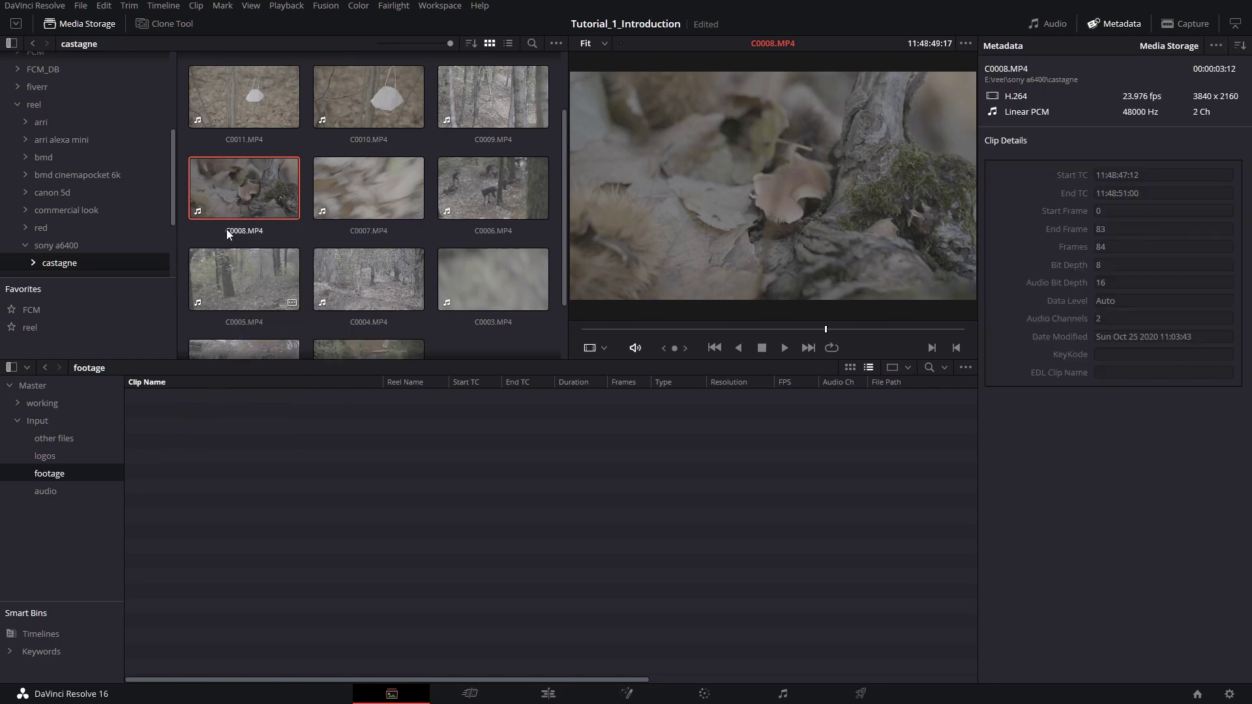
{"action": "left_click_drag", "start_coordinate": [224, 232], "coordinate": [215, 424]}
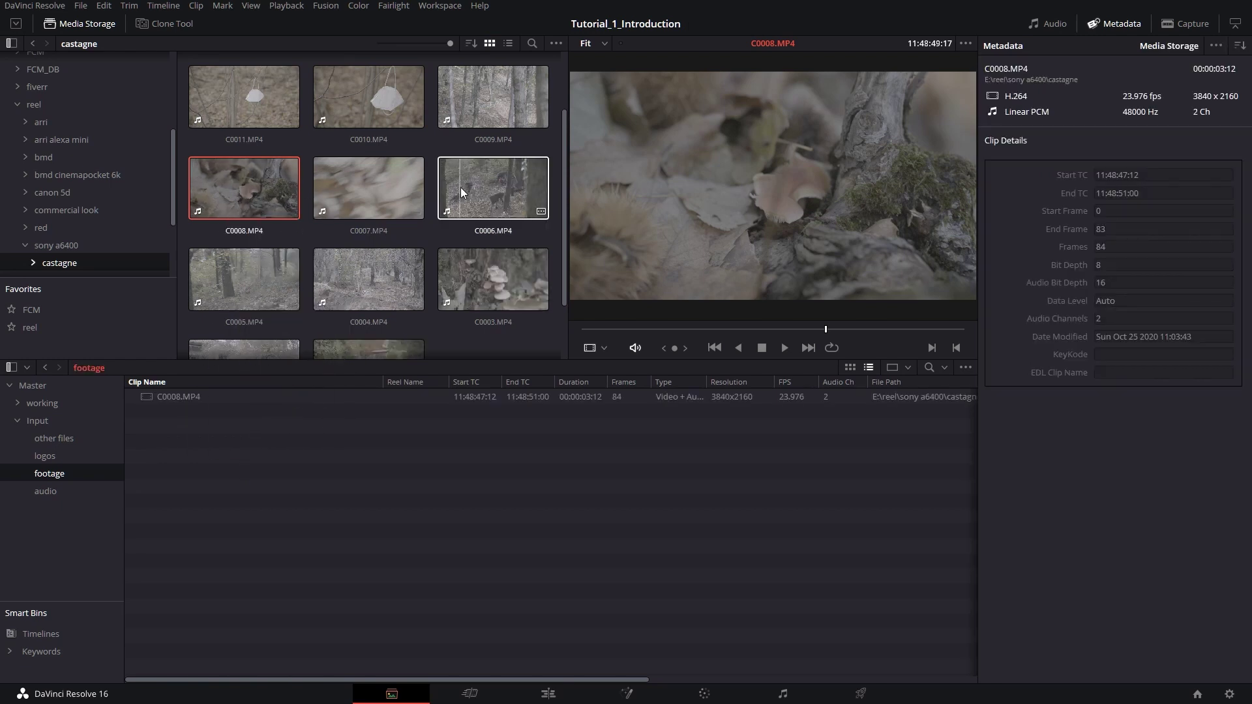
{"action": "scroll", "coordinate": [461, 190], "scroll_direction": "down", "scroll_amount": 1}
{"action": "left_click_drag", "start_coordinate": [499, 232], "coordinate": [322, 401]}
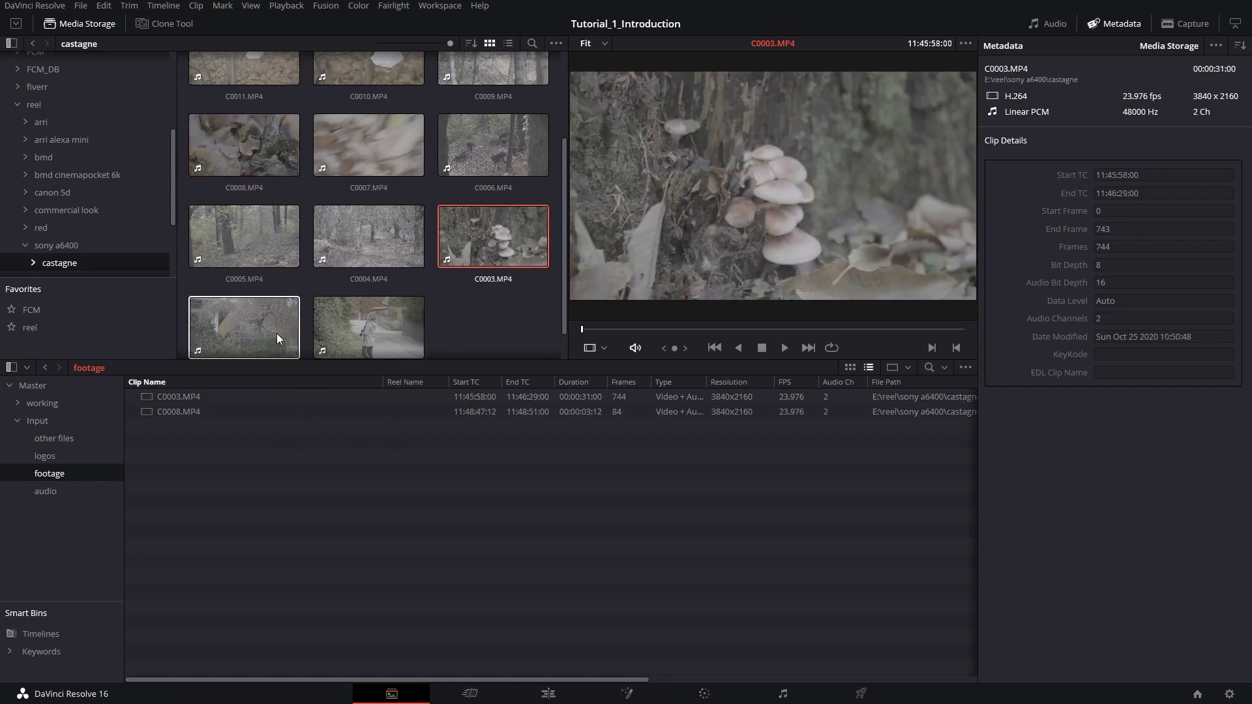
{"action": "left_click_drag", "start_coordinate": [253, 303], "coordinate": [267, 431]}
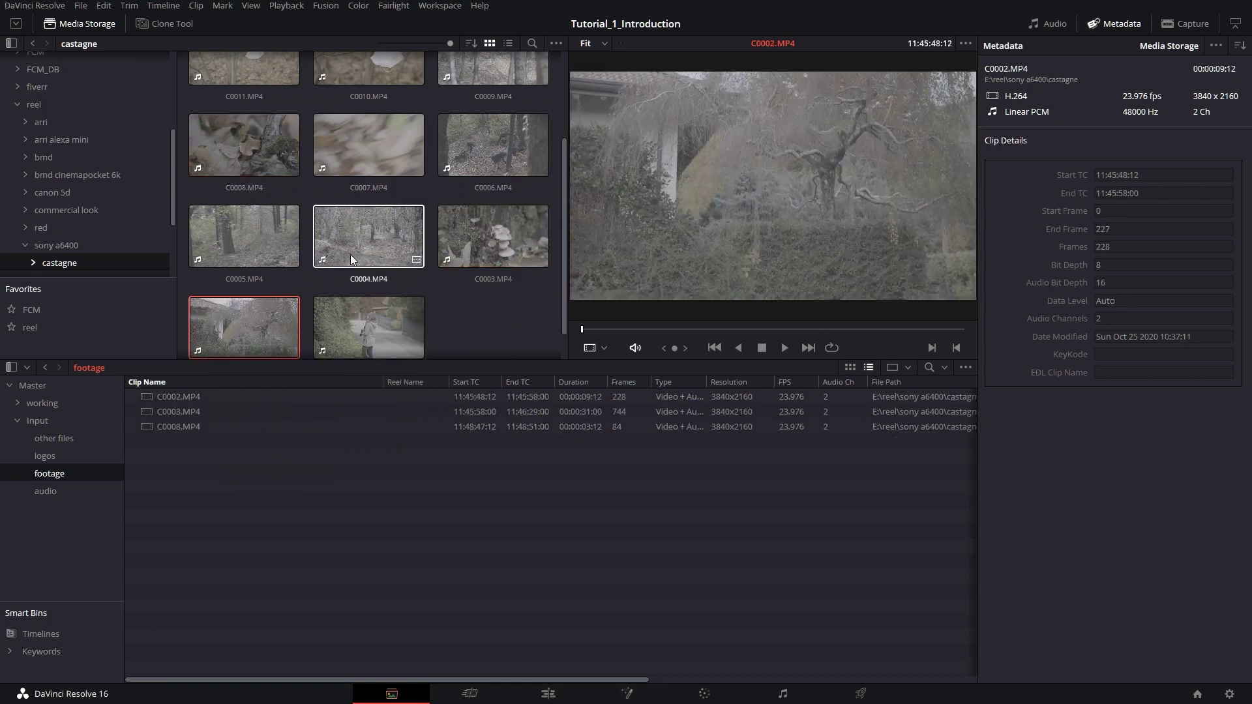
{"action": "scroll", "coordinate": [350, 255], "scroll_direction": "up", "scroll_amount": 3}
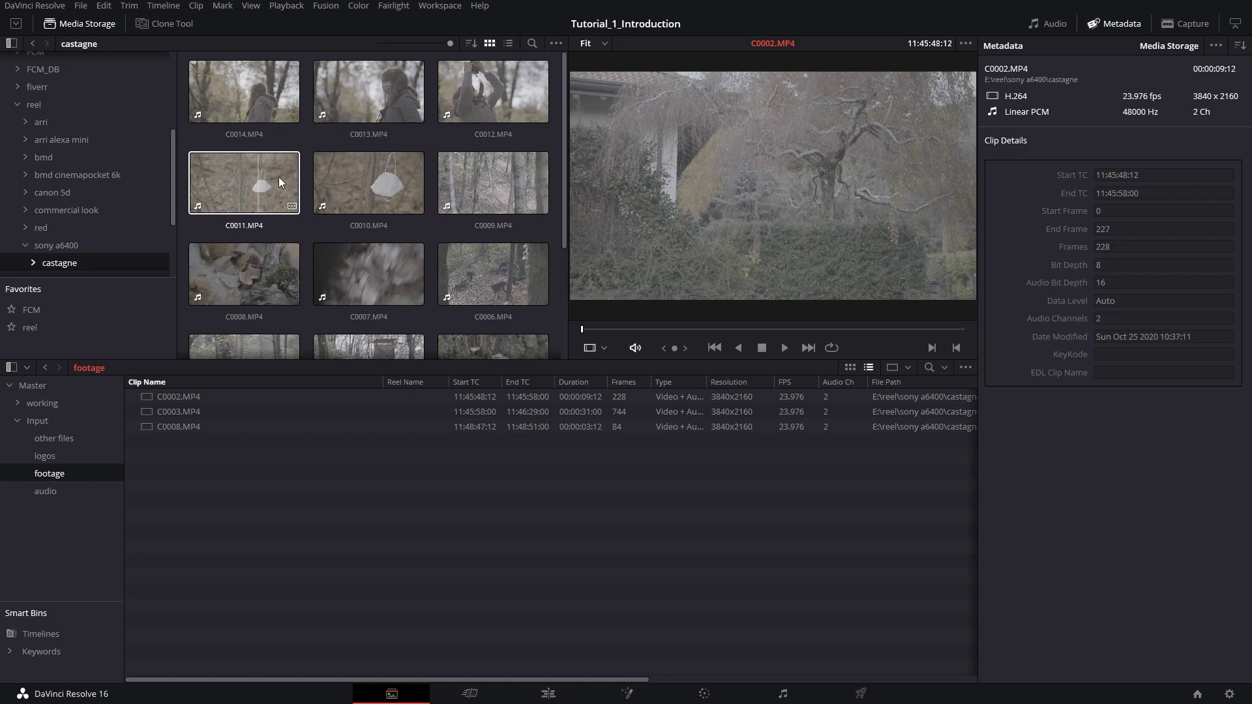
{"action": "left_click_drag", "start_coordinate": [279, 179], "coordinate": [316, 460]}
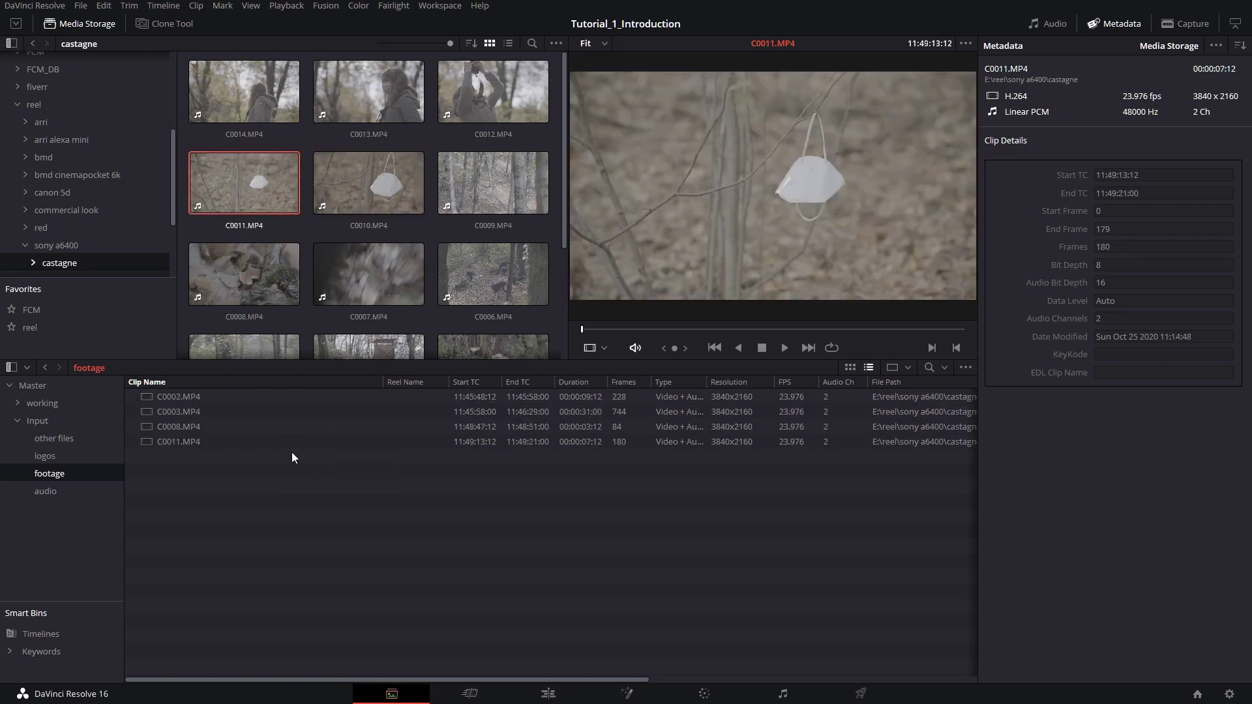
{"action": "left_click", "coordinate": [17, 420]}
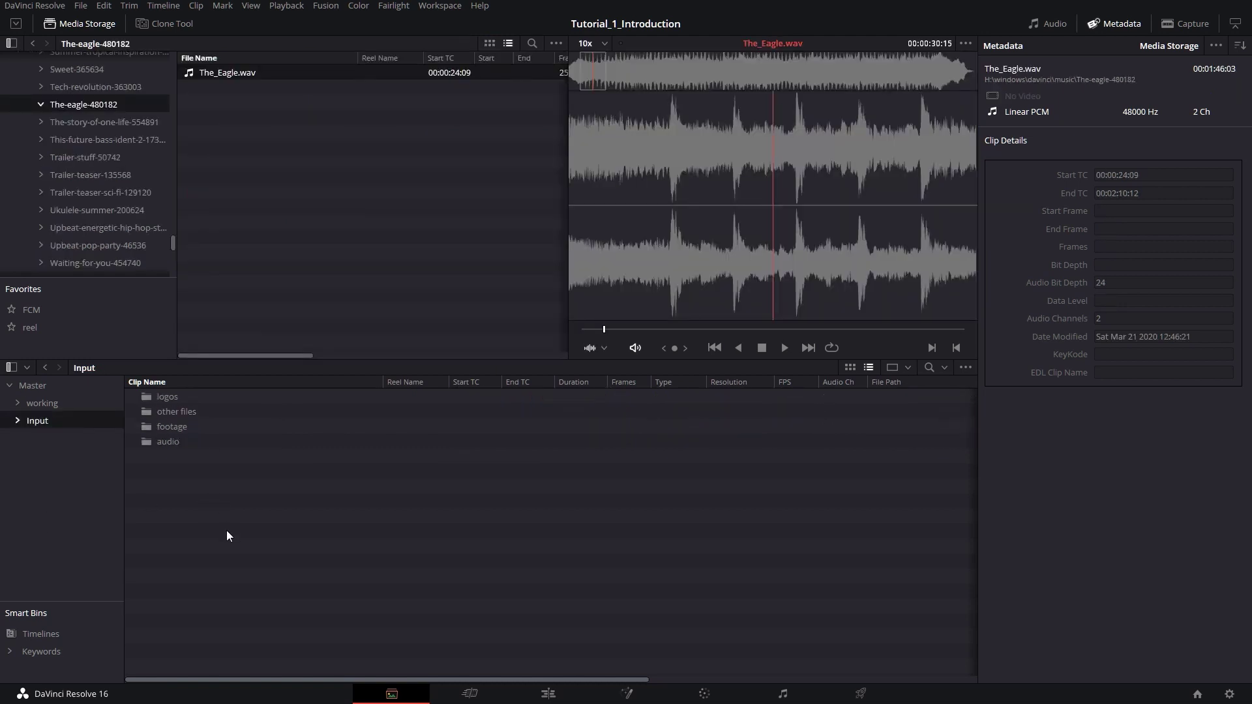
{"action": "left_click", "coordinate": [548, 695]}
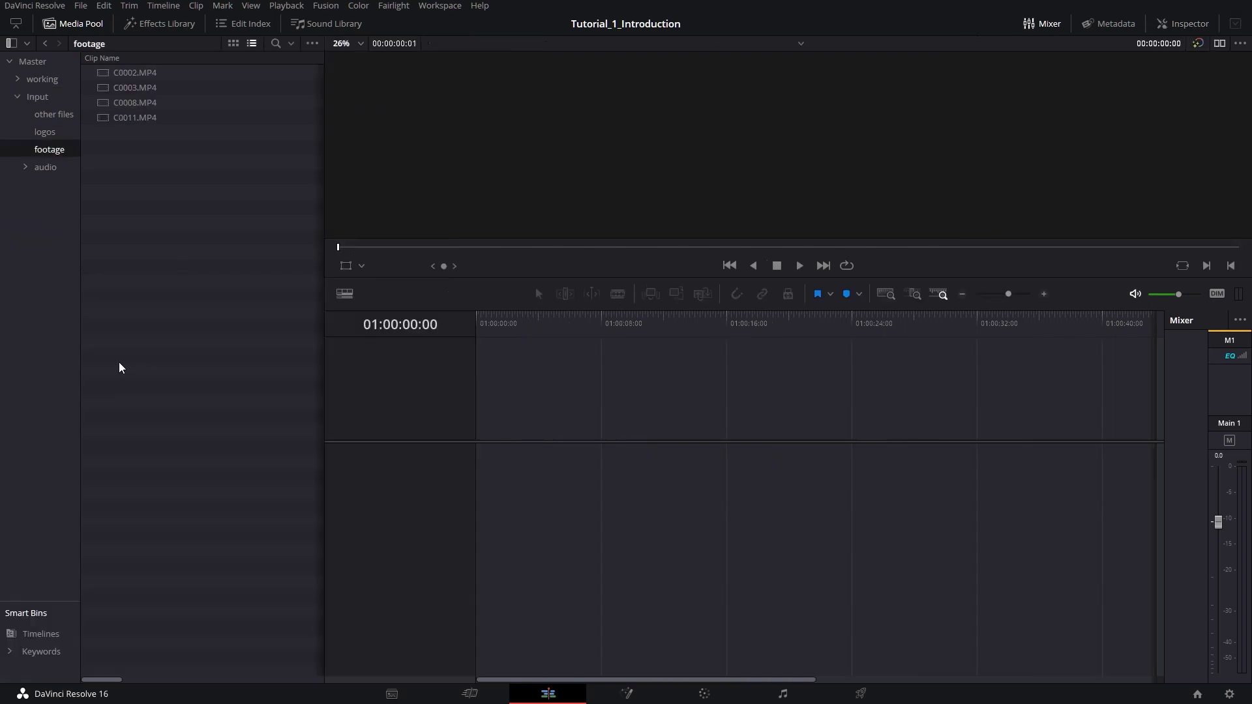
Select the four footage clips and create a new timeline from them named 'Tutorial'
{"action": "left_click", "coordinate": [121, 75]}
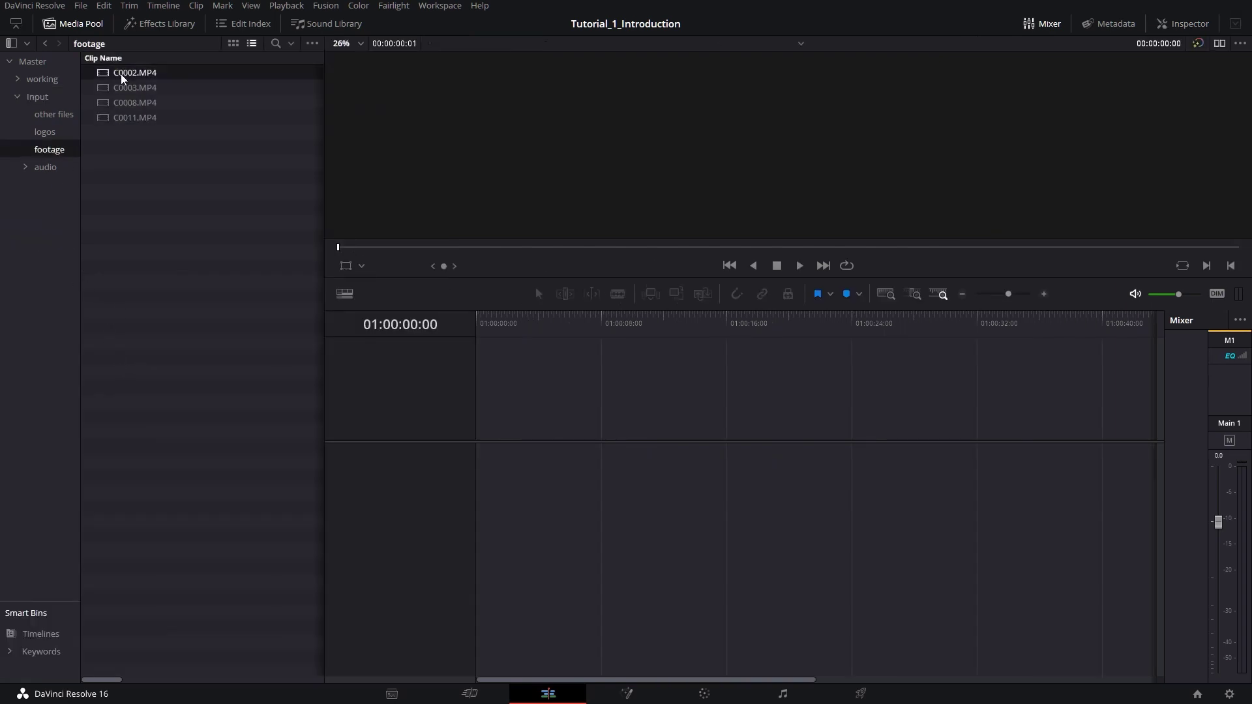
{"action": "left_click", "coordinate": [132, 119], "text": "shift"}
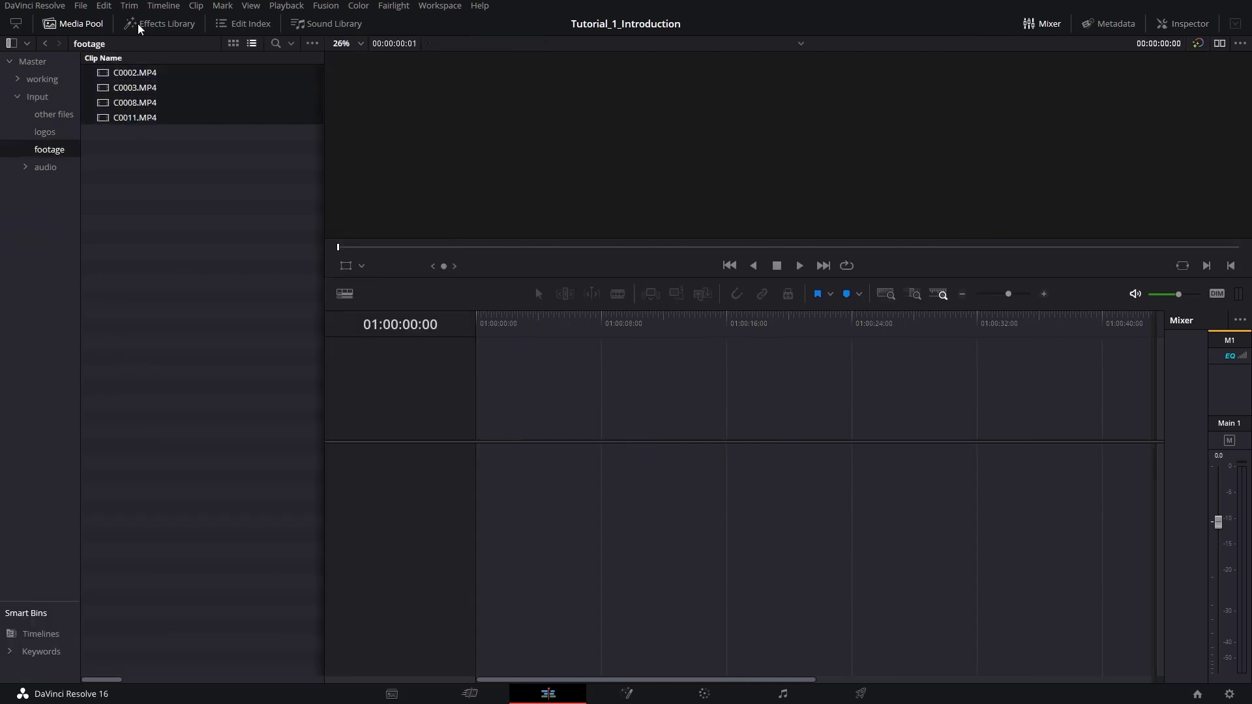
{"action": "right_click", "coordinate": [149, 91]}
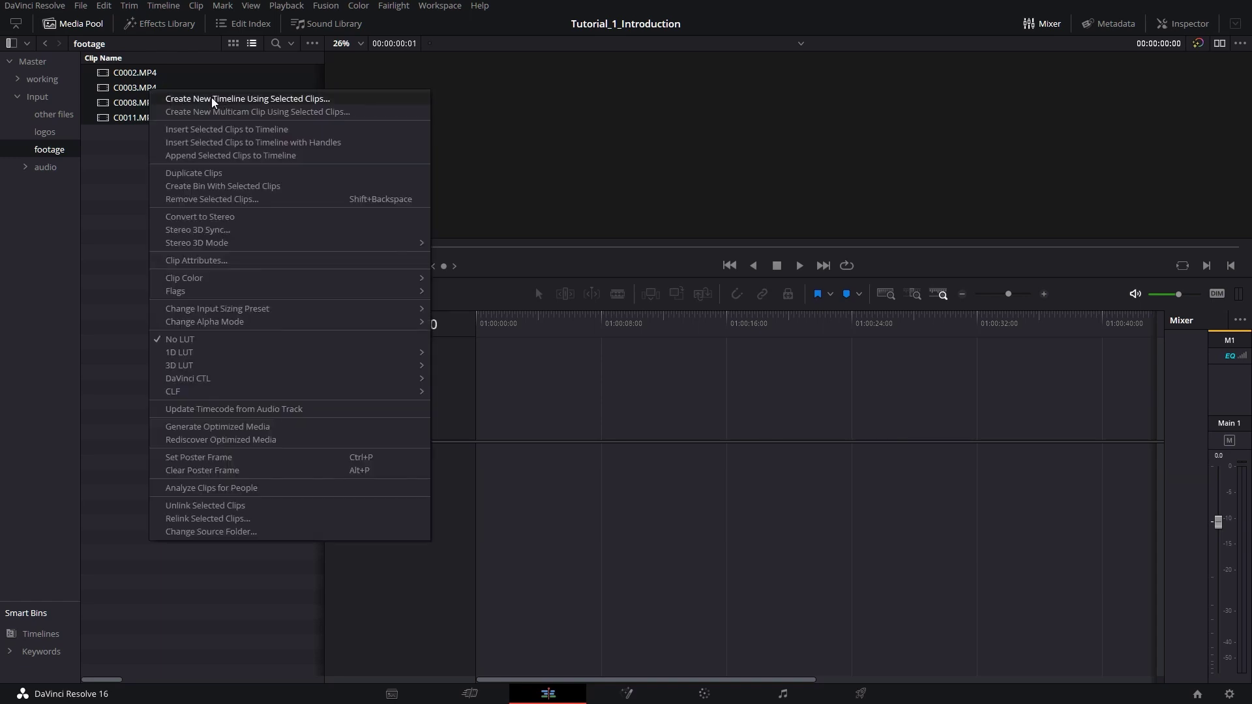
{"action": "left_click", "coordinate": [245, 99]}
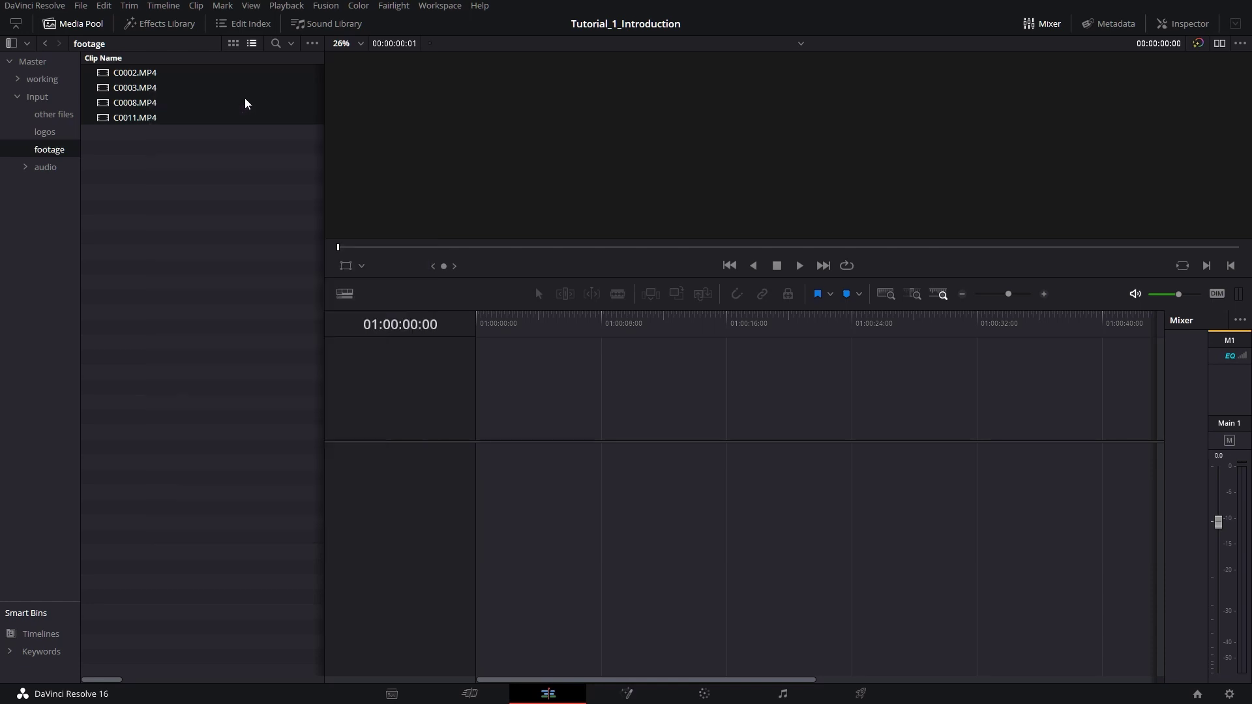
{"action": "type", "text": "Tutorial"}
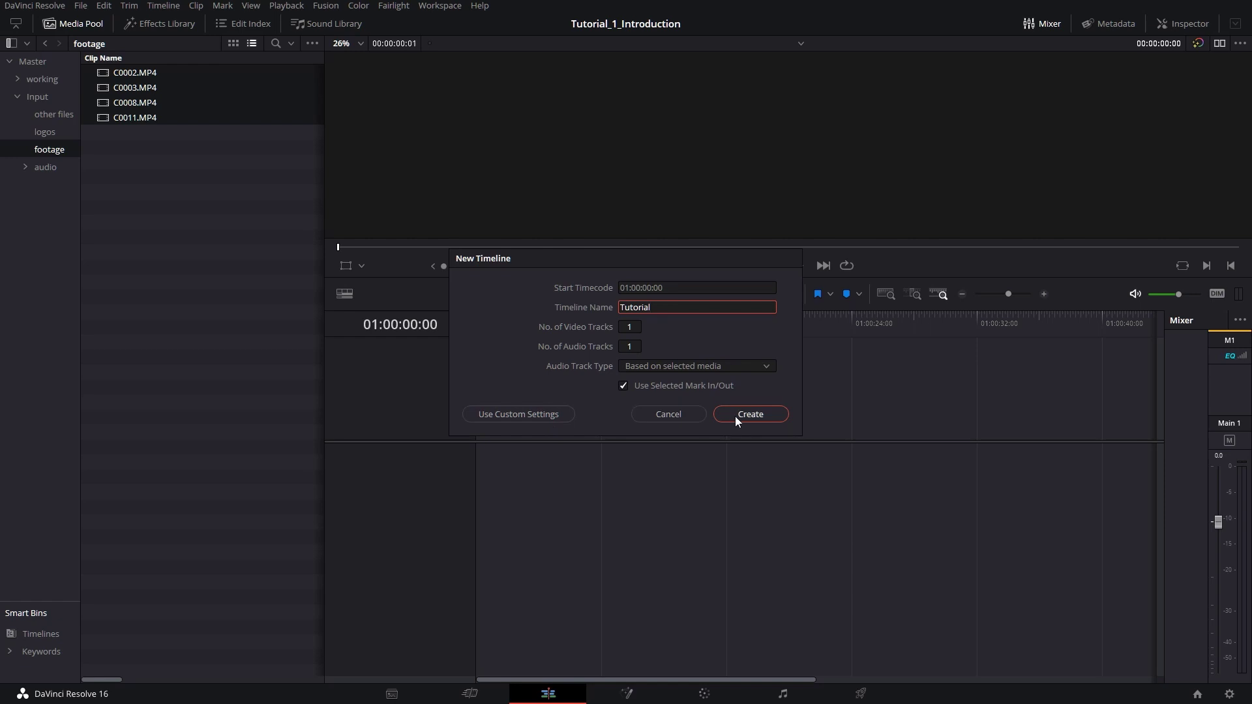
{"action": "left_click", "coordinate": [734, 416]}
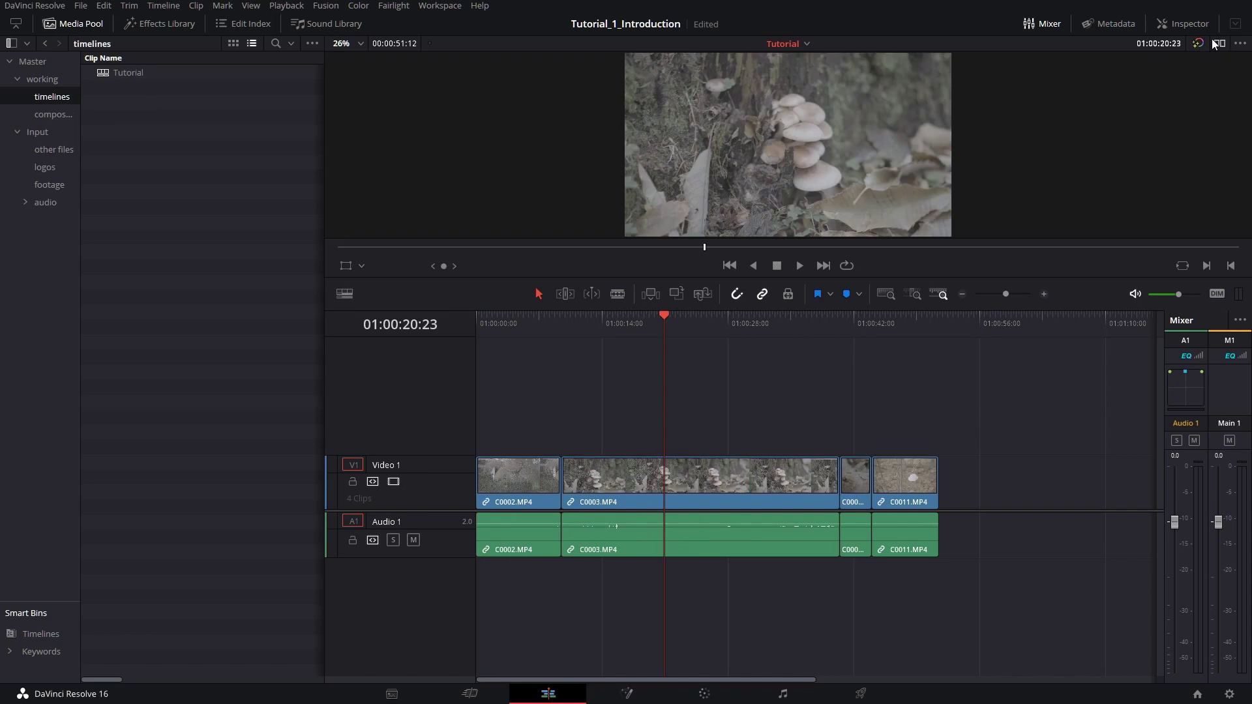
Switch to dual viewers, load C0008.MP4 as source, and return the timeline playhead to the start
{"action": "left_click", "coordinate": [1219, 43]}
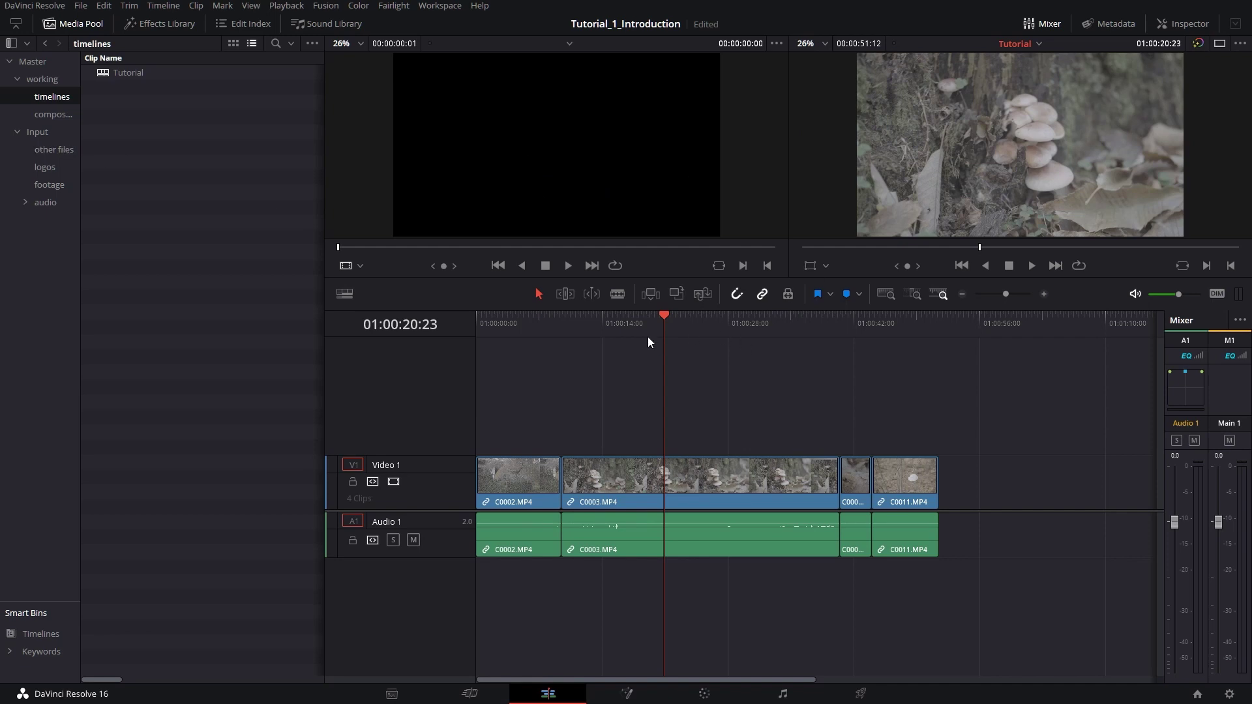
{"action": "left_click", "coordinate": [604, 332]}
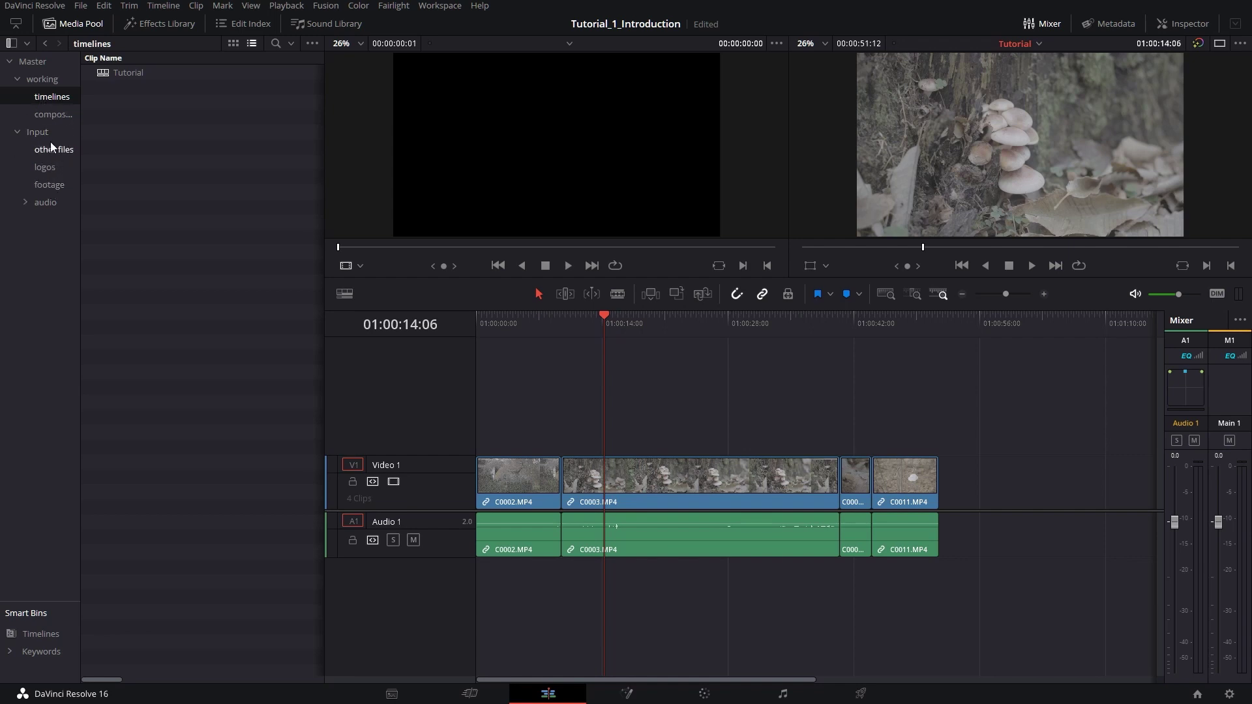
{"action": "left_click", "coordinate": [52, 186]}
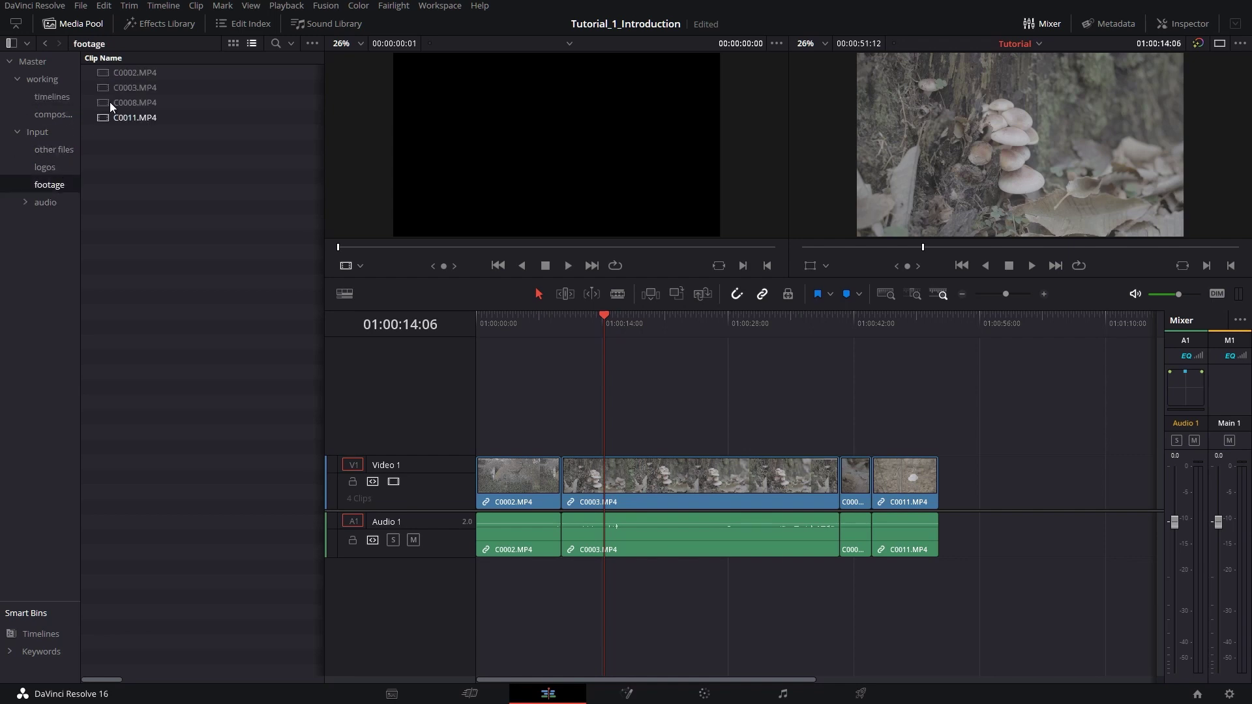
{"action": "left_click", "coordinate": [143, 102]}
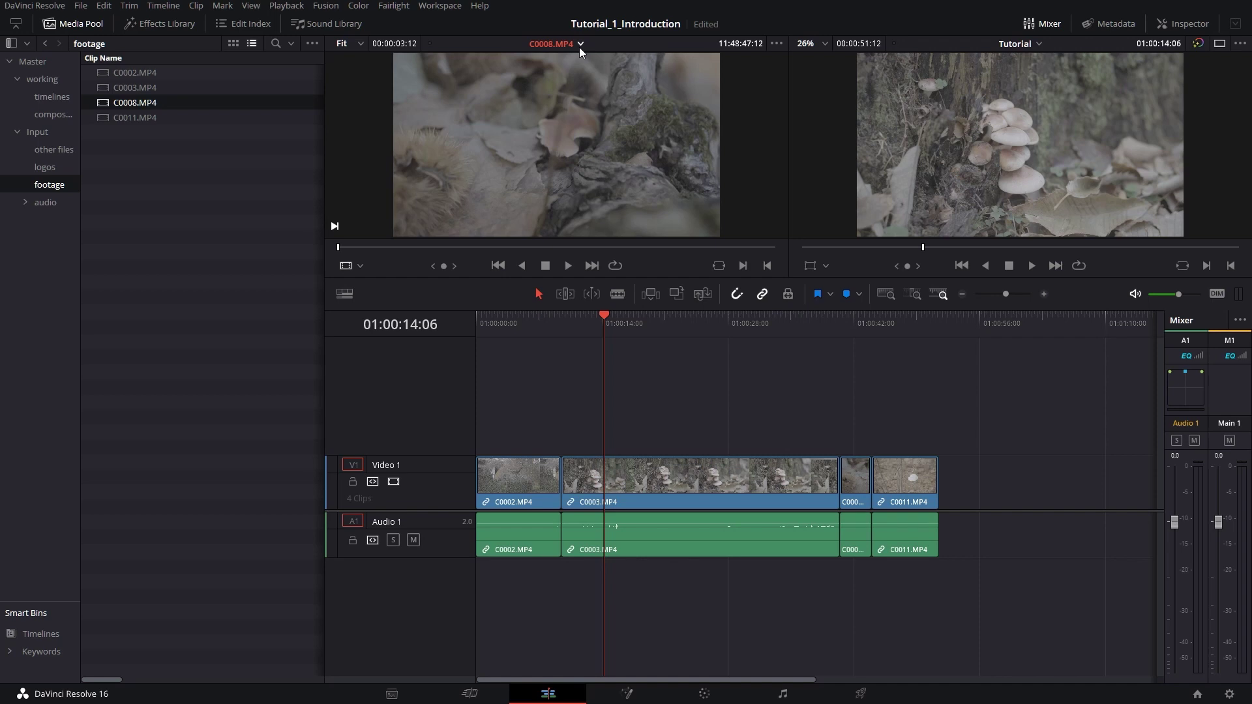
{"action": "left_click", "coordinate": [523, 330]}
{"action": "key", "text": "Home"}
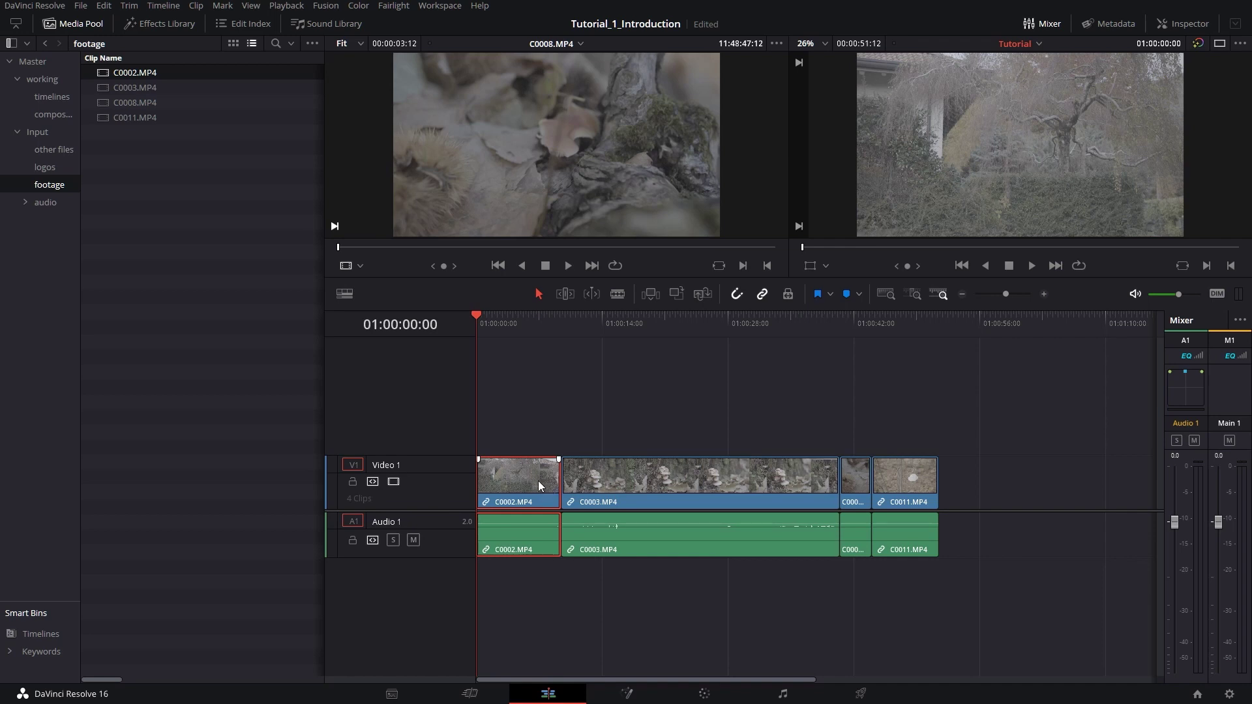
Drag C0003's left edge rightward to trim its head, opening a gap after C0002
{"action": "mouse_move", "coordinate": [538, 481]}
{"action": "left_mouse_down"}
{"action": "mouse_move", "coordinate": [539, 442]}
{"action": "mouse_move", "coordinate": [567, 433]}
{"action": "mouse_move", "coordinate": [970, 410]}
{"action": "mouse_move", "coordinate": [644, 429]}
{"action": "mouse_move", "coordinate": [953, 431]}
{"action": "mouse_move", "coordinate": [1000, 472]}
{"action": "mouse_move", "coordinate": [894, 385]}
{"action": "mouse_move", "coordinate": [518, 425]}
{"action": "mouse_move", "coordinate": [520, 472]}
{"action": "left_mouse_up"}
{"action": "left_click", "coordinate": [571, 481]}
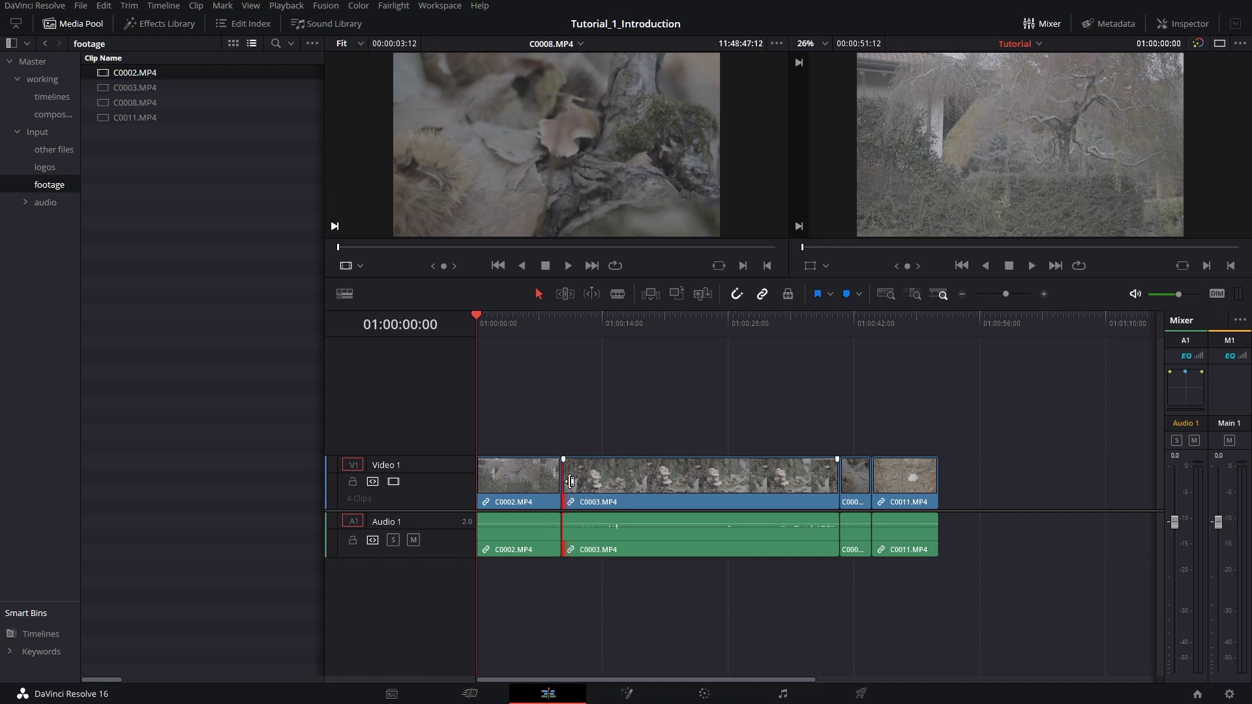
{"action": "left_click_drag", "start_coordinate": [571, 481], "coordinate": [633, 501]}
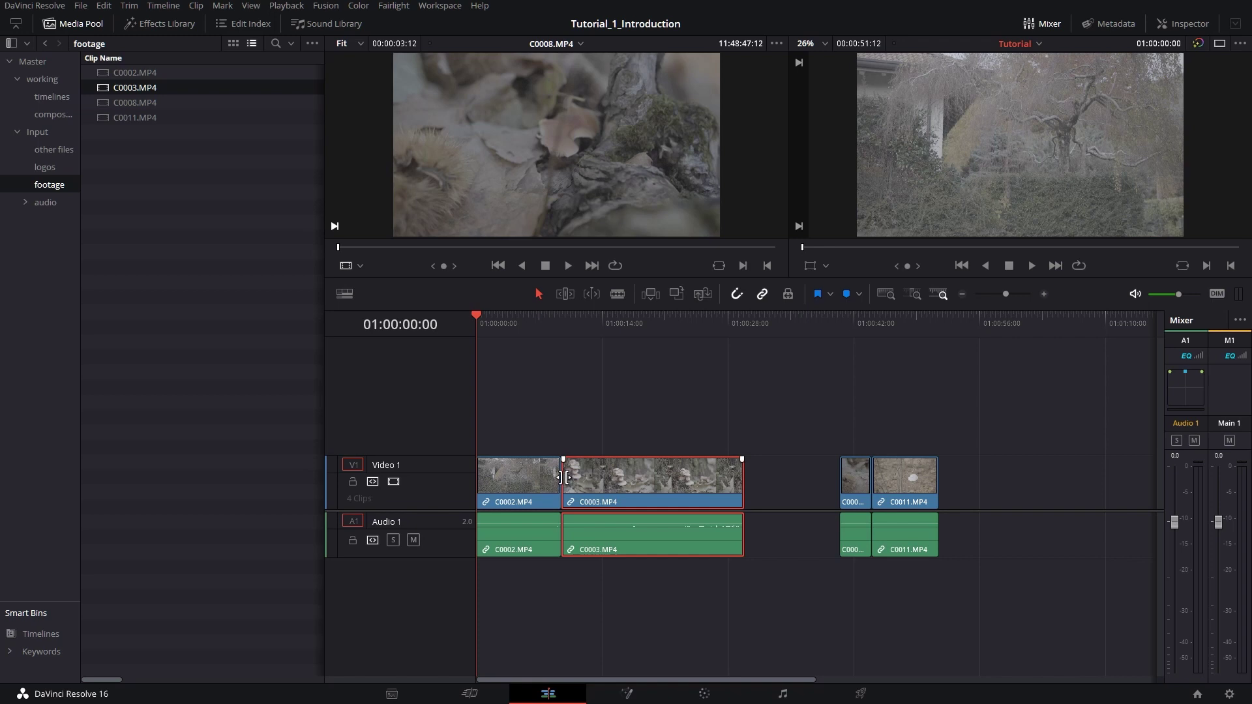
Roll the C0002/C0003 edit point earlier so all four clips sit back-to-back
{"action": "left_click_drag", "start_coordinate": [562, 480], "coordinate": [542, 484]}
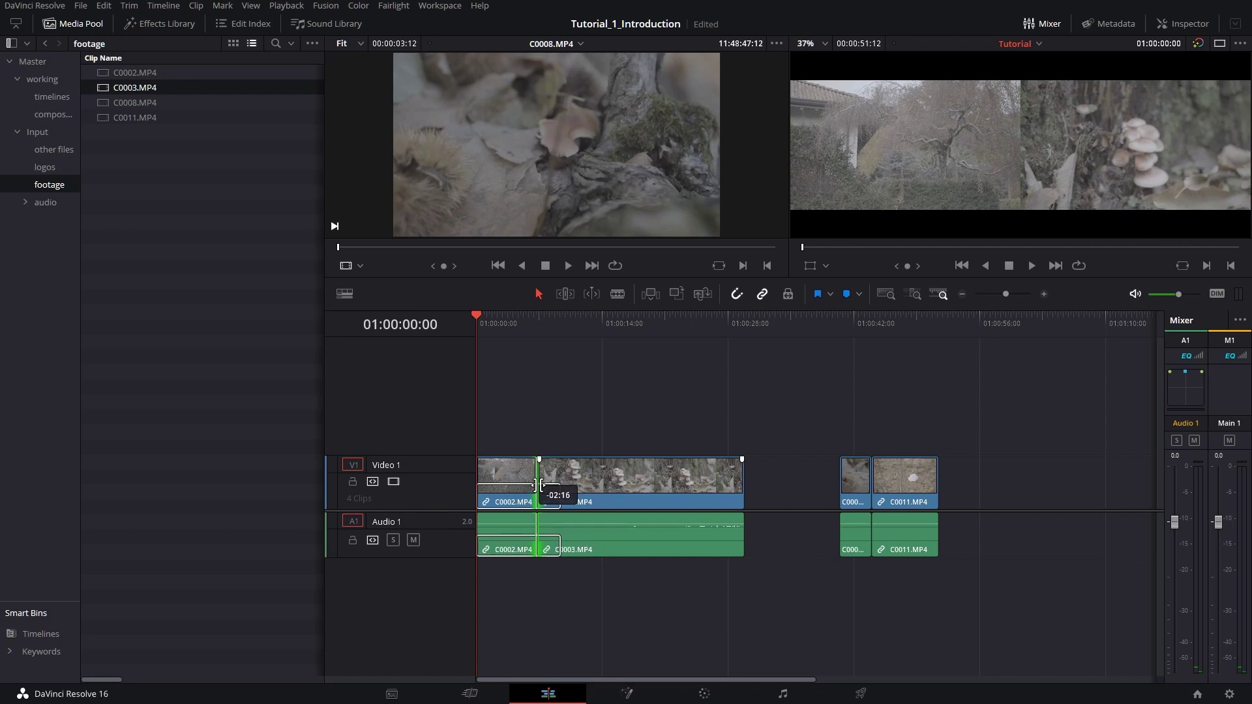
{"action": "left_click_drag", "start_coordinate": [541, 485], "coordinate": [549, 485]}
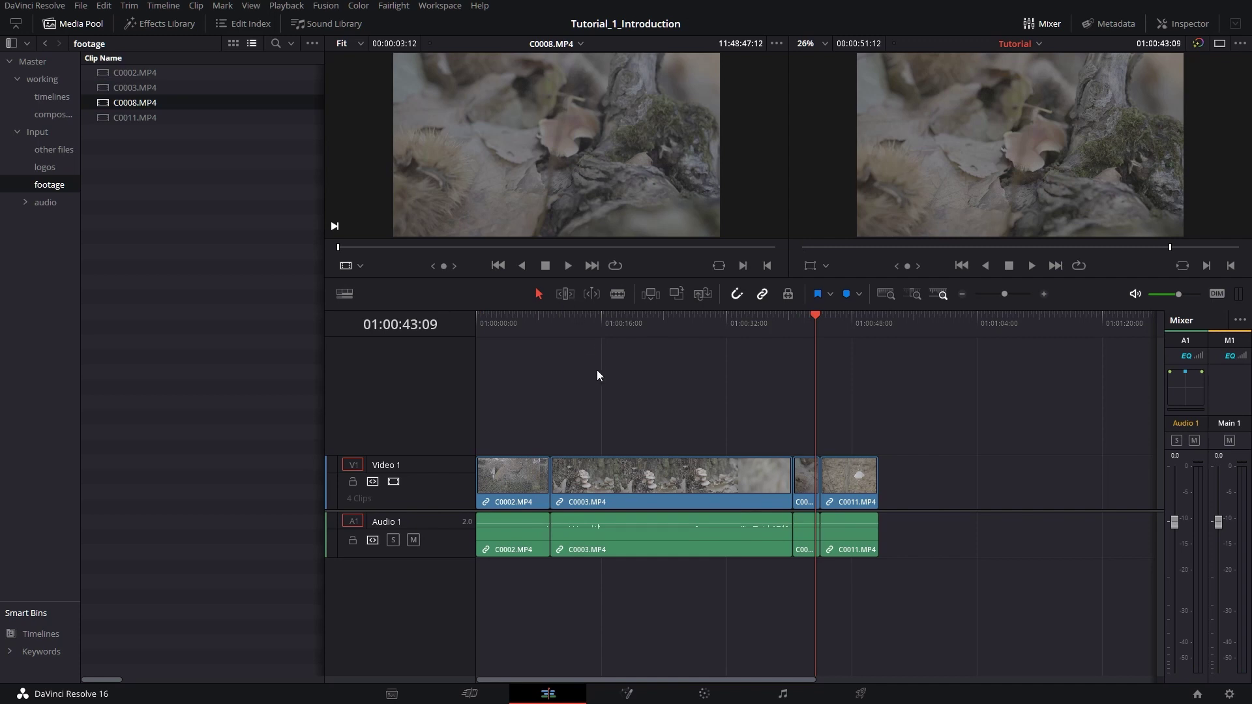
Ripple-trim C0003's head to the right in Trim Edit mode, shifting later clips left
{"action": "key", "text": "t"}
{"action": "left_click_drag", "start_coordinate": [560, 481], "coordinate": [597, 482]}
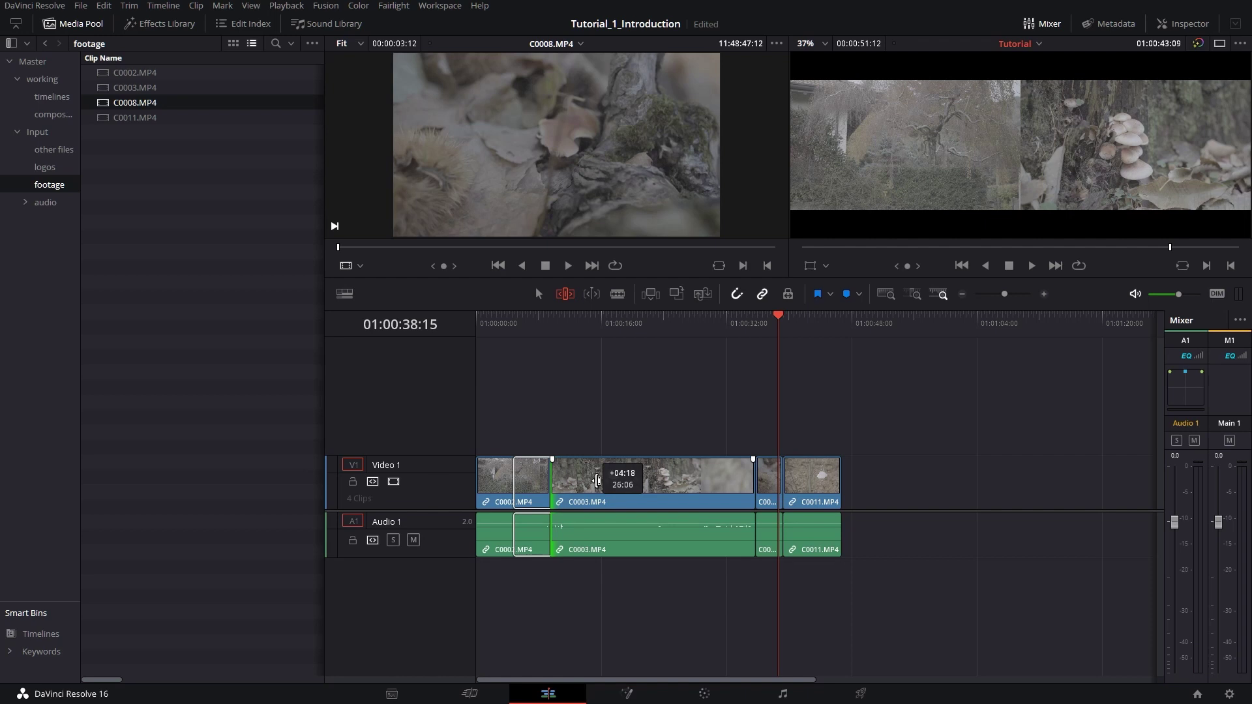
{"action": "left_click_drag", "start_coordinate": [598, 481], "coordinate": [598, 481]}
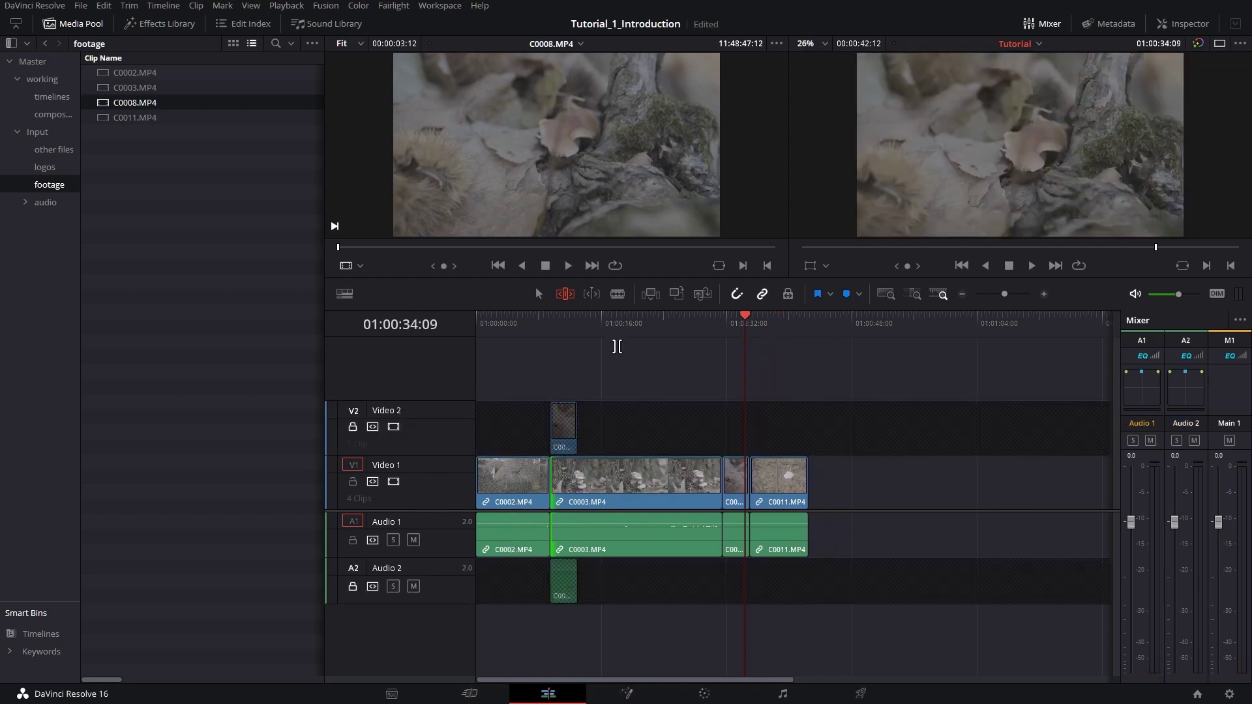
Make a trial Blade cut on C0003, undo it, and park the playhead at 01:00:23:02
{"action": "left_click", "coordinate": [615, 294]}
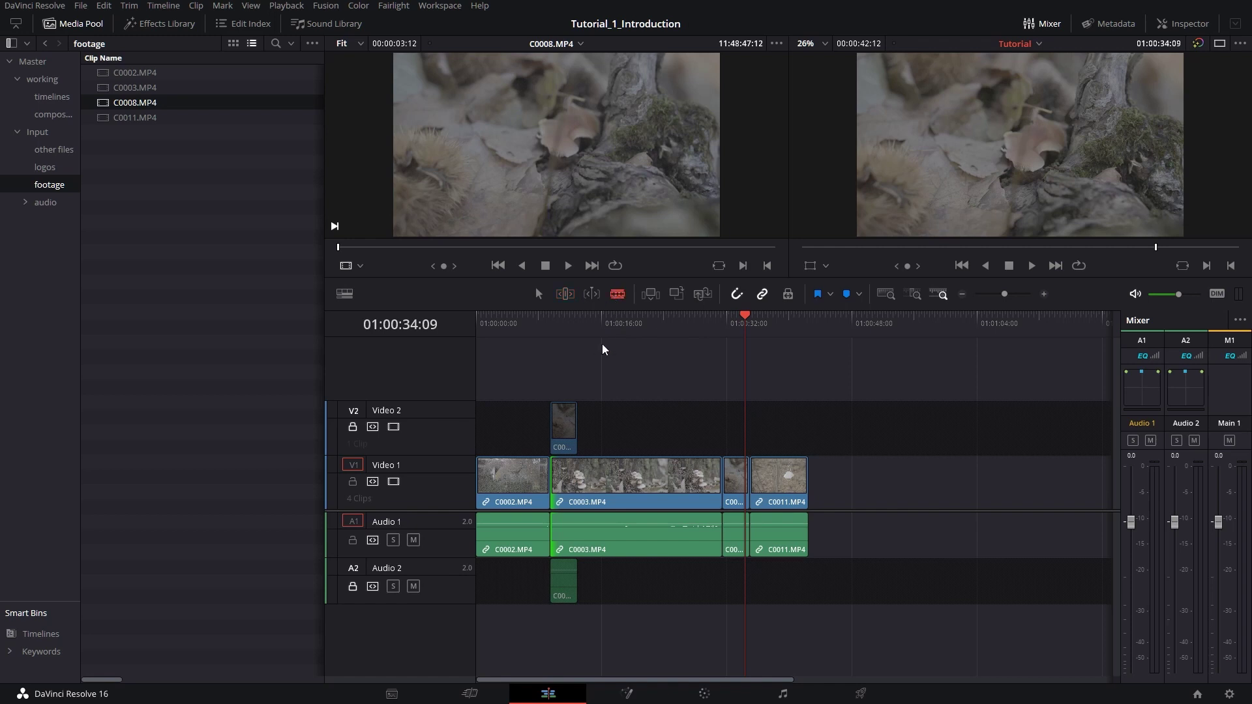
{"action": "left_click", "coordinate": [613, 470]}
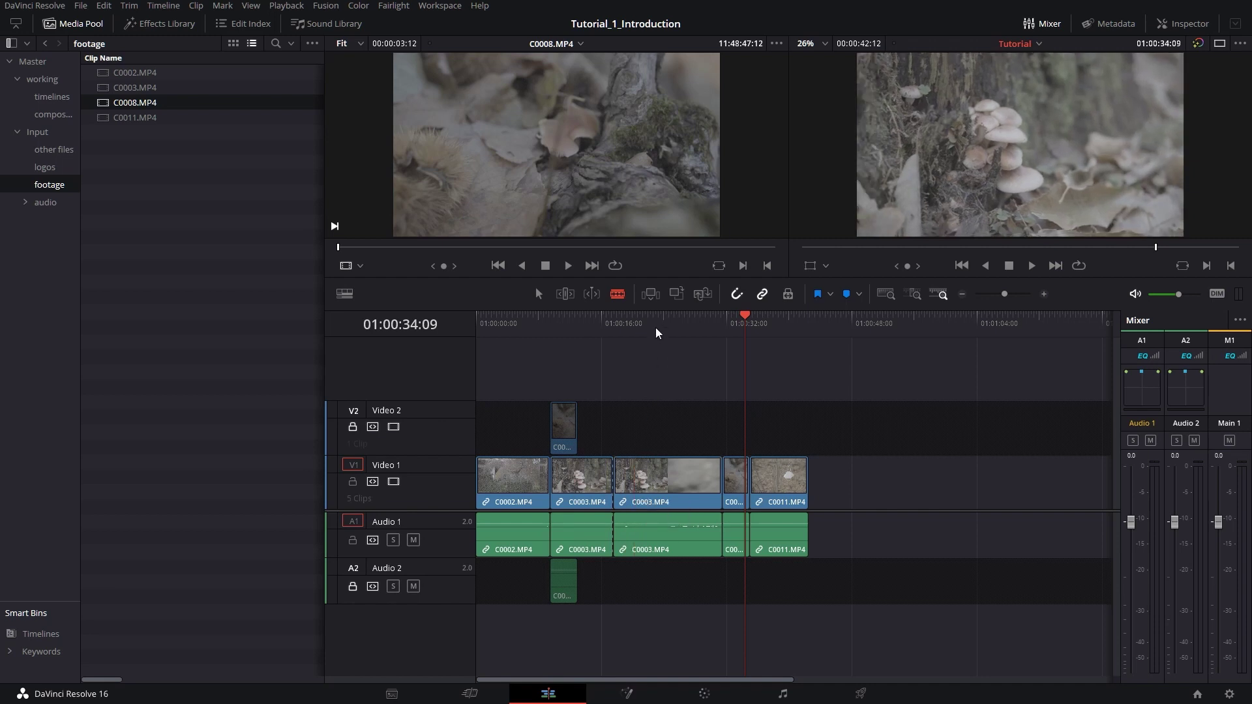
{"action": "key", "text": "ctrl+z"}
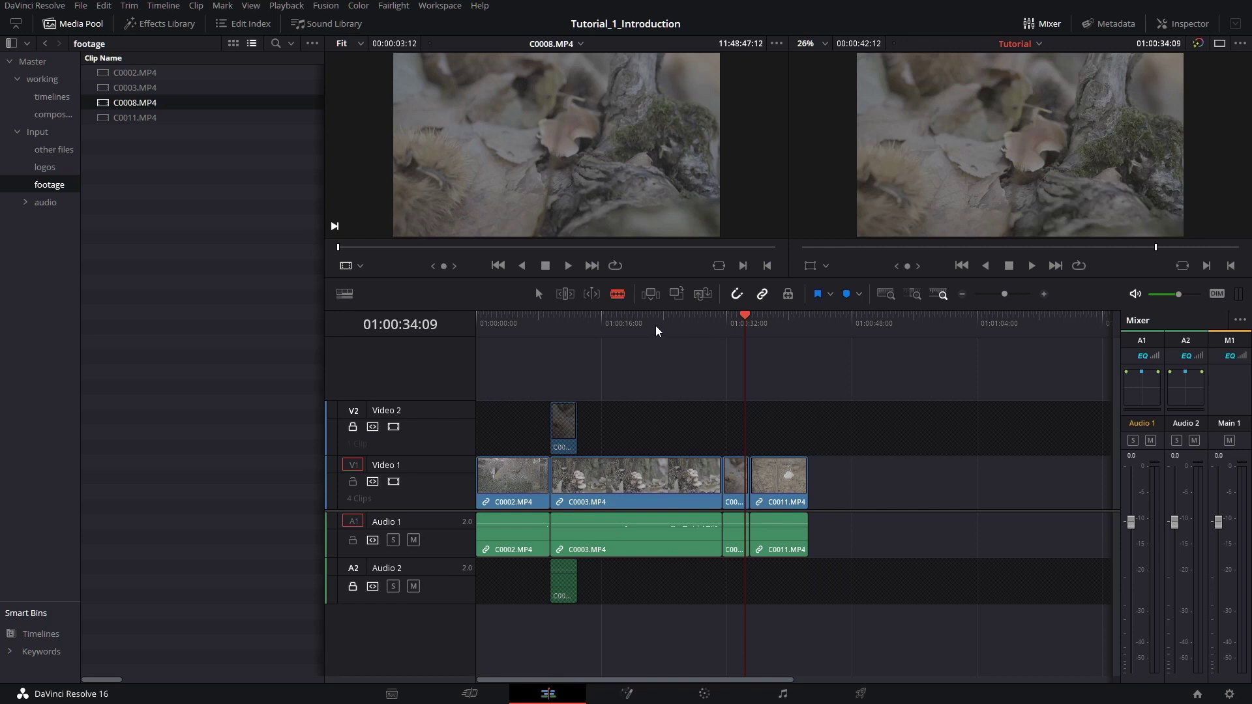
{"action": "left_click", "coordinate": [656, 323]}
Blade C0003 into two separate clips at 01:00:18:15
{"action": "left_click_drag", "start_coordinate": [656, 324], "coordinate": [623, 331]}
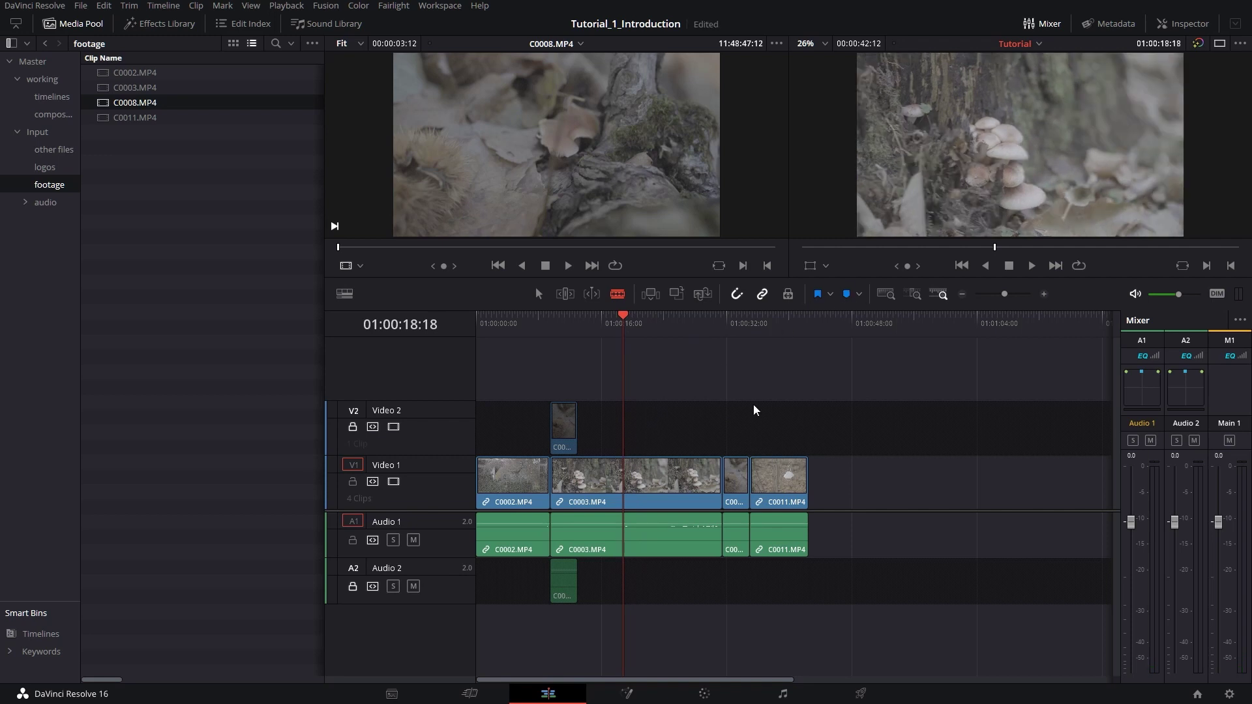
{"action": "key", "text": "Left"}
{"action": "key", "text": "Left"}
{"action": "key", "text": "Left"}
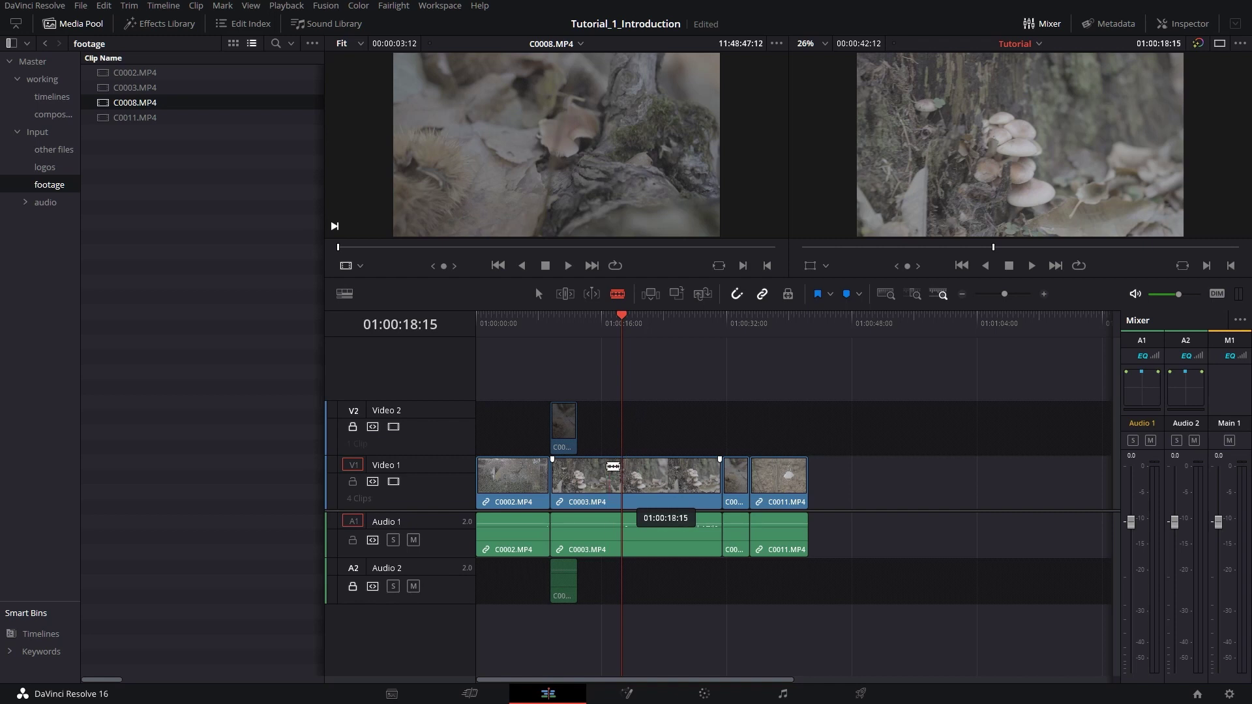
{"action": "left_click", "coordinate": [619, 473]}
{"action": "left_click", "coordinate": [621, 475]}
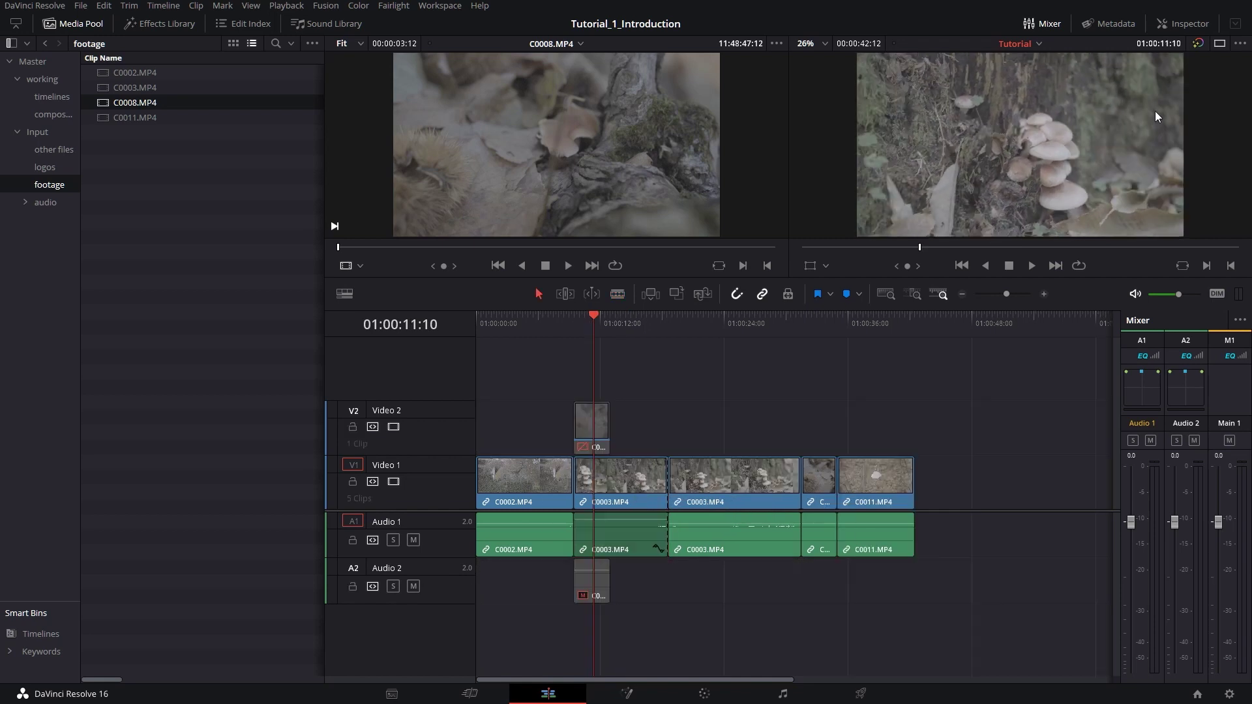
Keyframe the second C0003 clip's Zoom in the Inspector, rising to 1.600 at 01:00:22:14
{"action": "left_click", "coordinate": [1164, 29]}
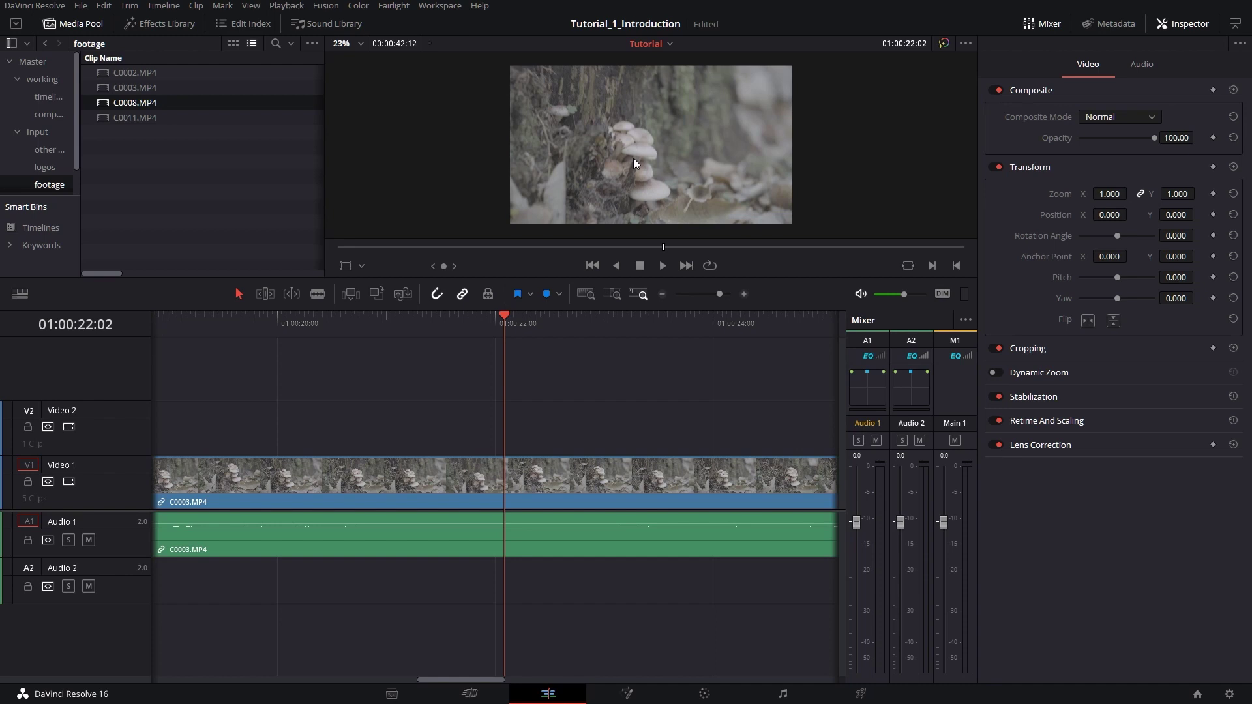
{"action": "left_click", "coordinate": [1213, 193]}
{"action": "left_click", "coordinate": [514, 463]}
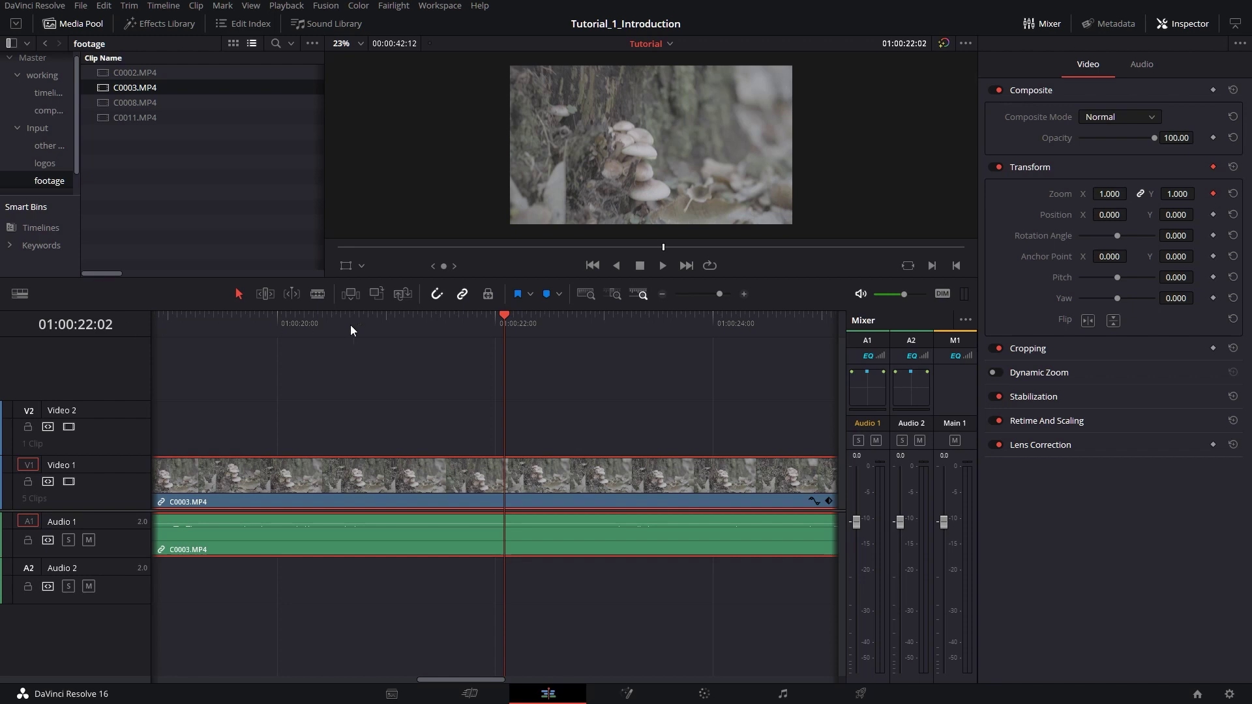
{"action": "left_click", "coordinate": [562, 318]}
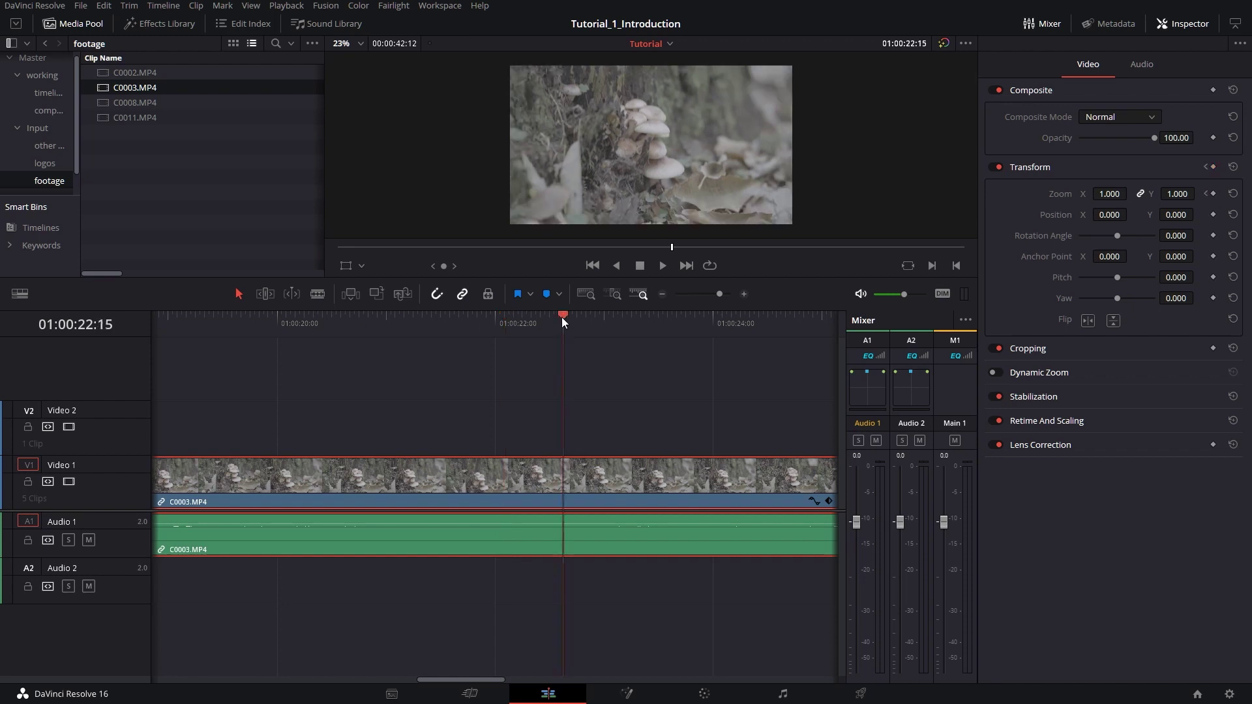
{"action": "key", "text": "Left"}
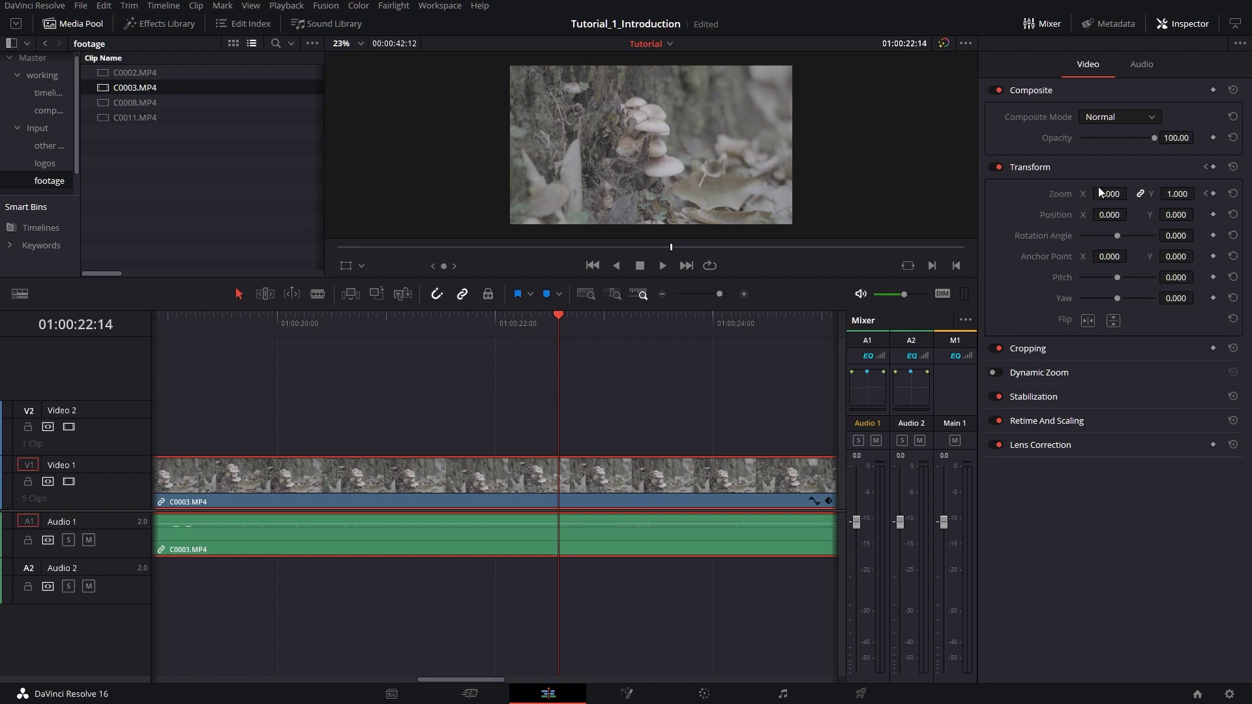
{"action": "left_click_drag", "start_coordinate": [1106, 193], "coordinate": [1131, 193]}
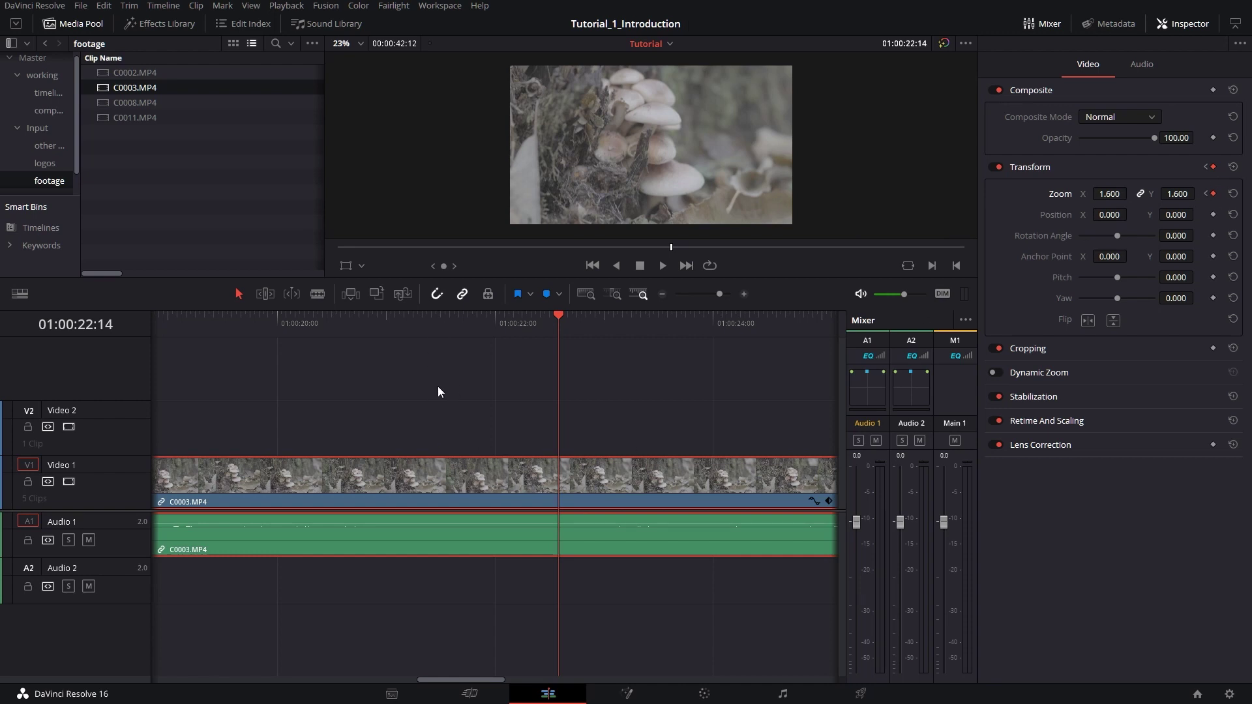
Preview the zoom animation from just before the keyframes
{"action": "left_click_drag", "start_coordinate": [724, 293], "coordinate": [715, 293]}
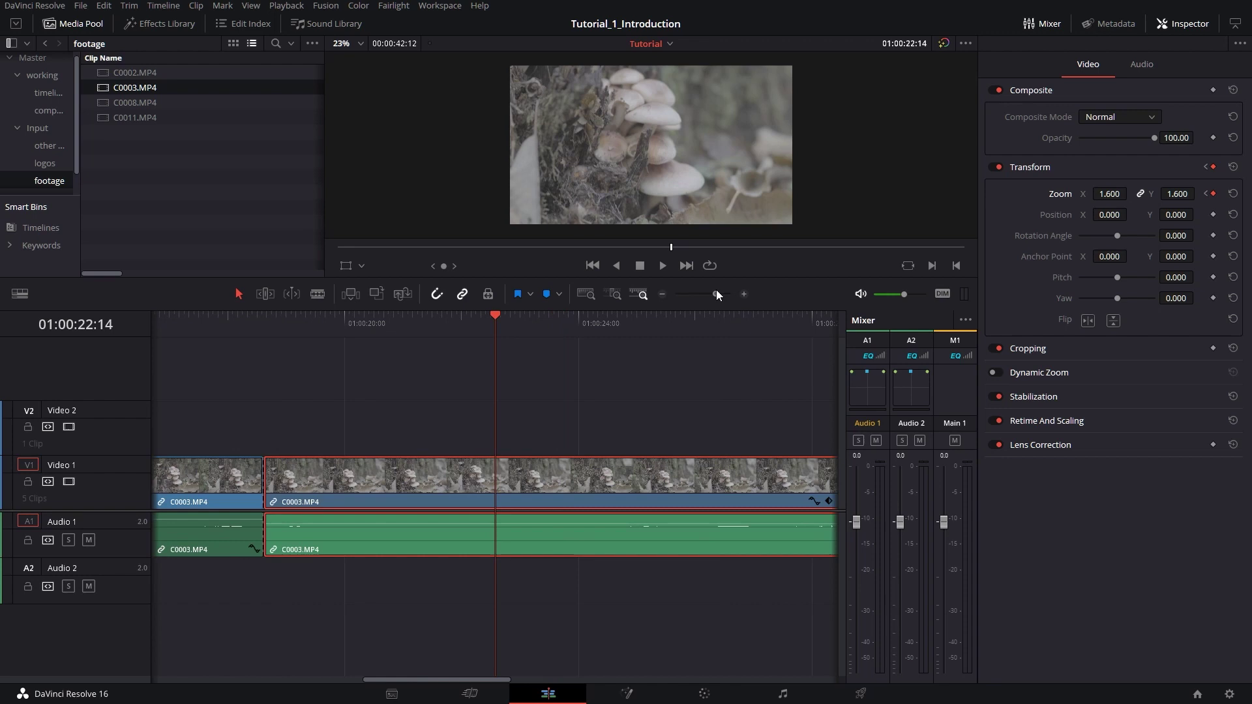
{"action": "left_click", "coordinate": [463, 326]}
{"action": "key", "text": "space"}
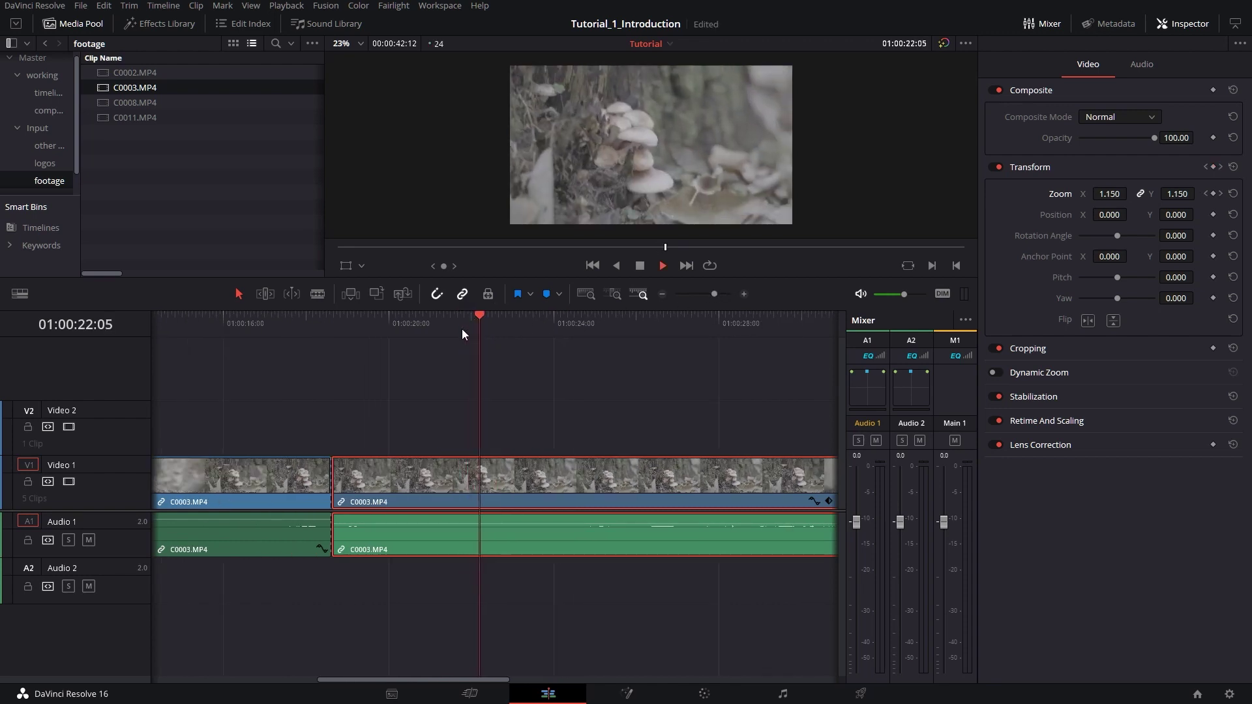
{"action": "key", "text": "space"}
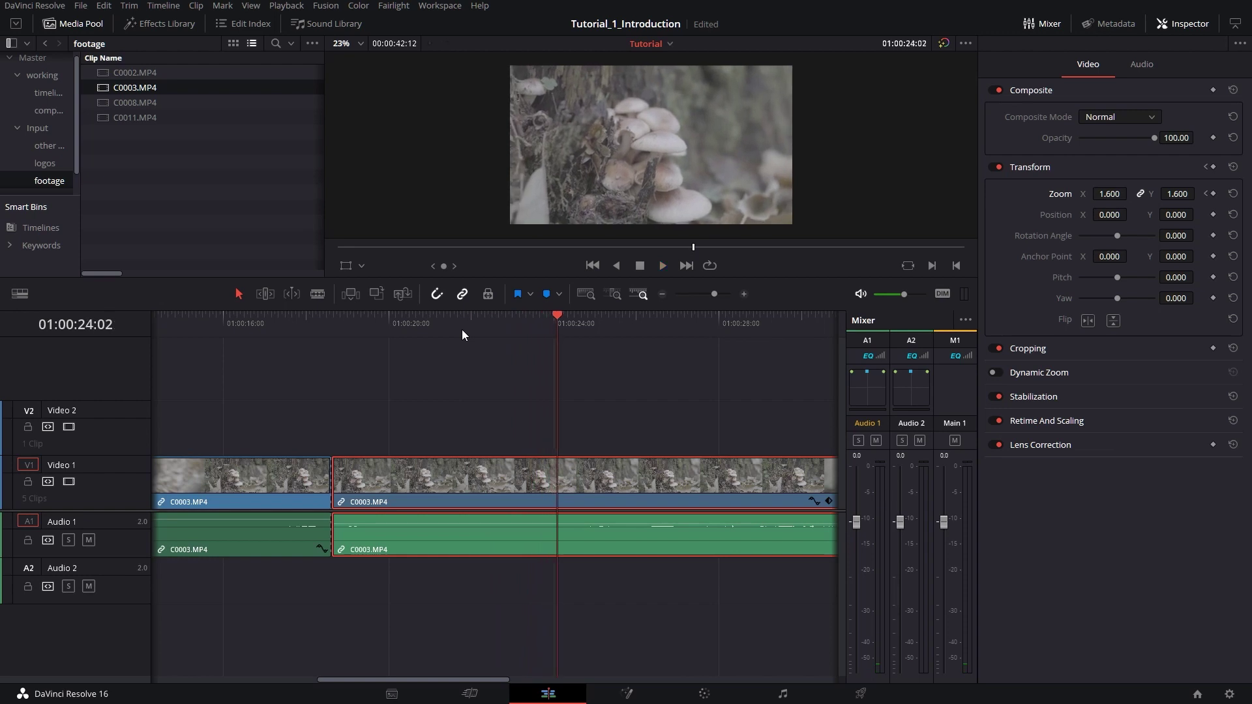
{"action": "scroll", "coordinate": [470, 681], "scroll_direction": "right", "scroll_amount": 5}
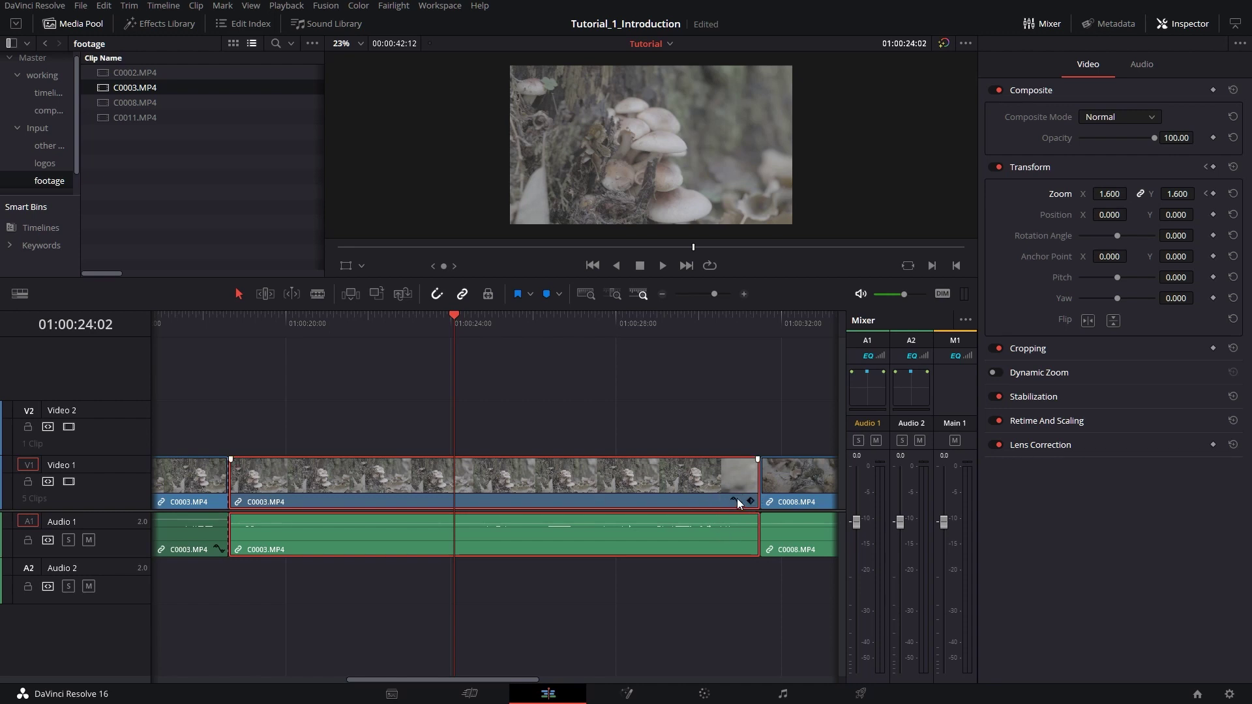
Show C0003's Zoom X curve and nudge its first keyframe up to 1.05
{"action": "left_click", "coordinate": [736, 500]}
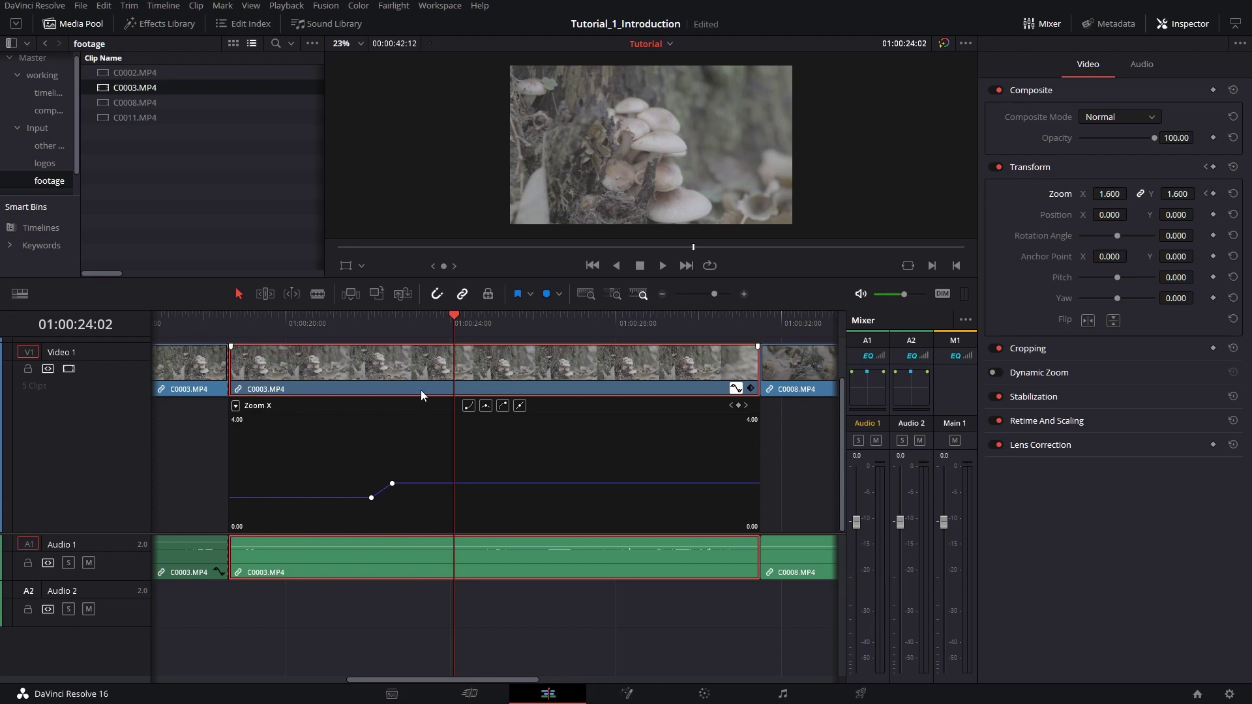
{"action": "left_click", "coordinate": [373, 327]}
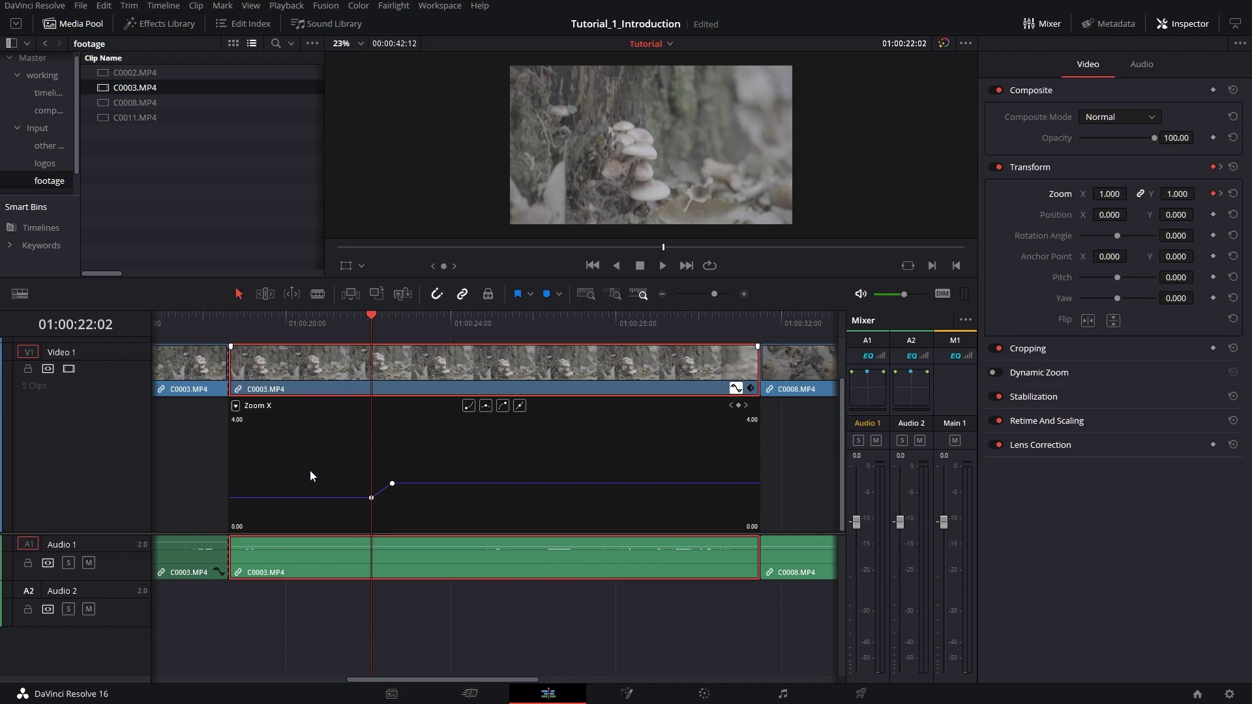
{"action": "mouse_move", "coordinate": [345, 497]}
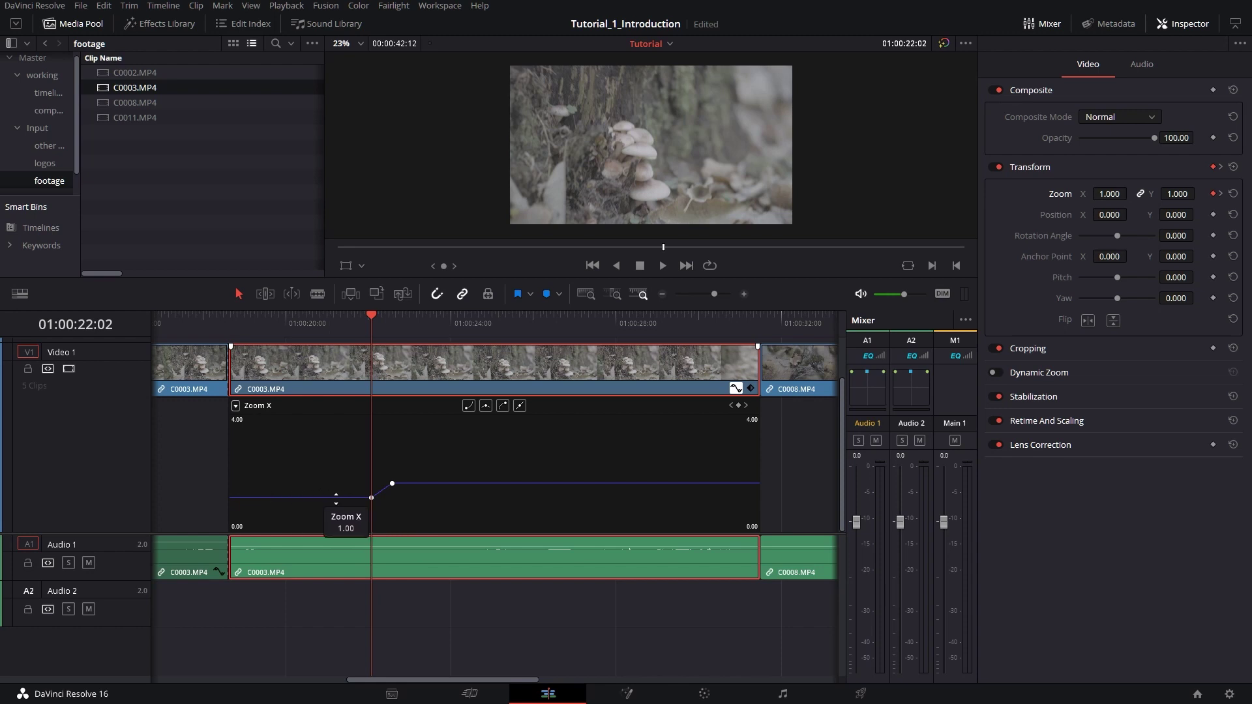
{"action": "left_click", "coordinate": [386, 320]}
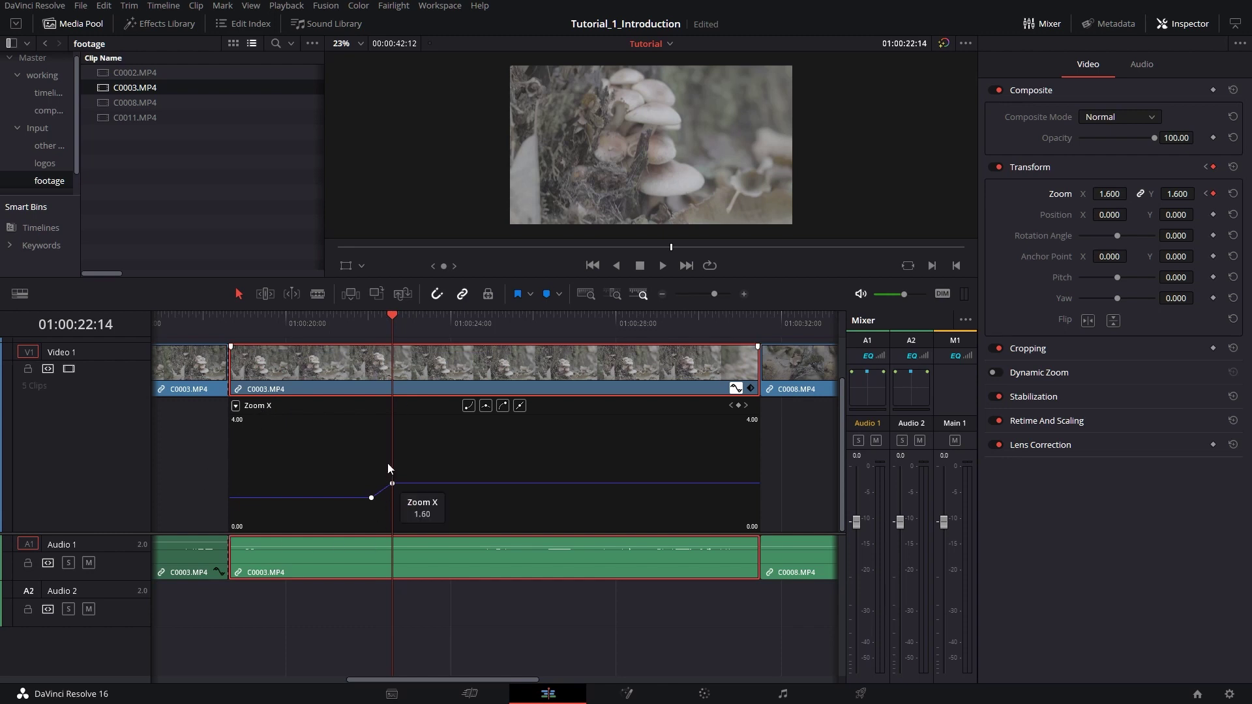
{"action": "mouse_move", "coordinate": [393, 483]}
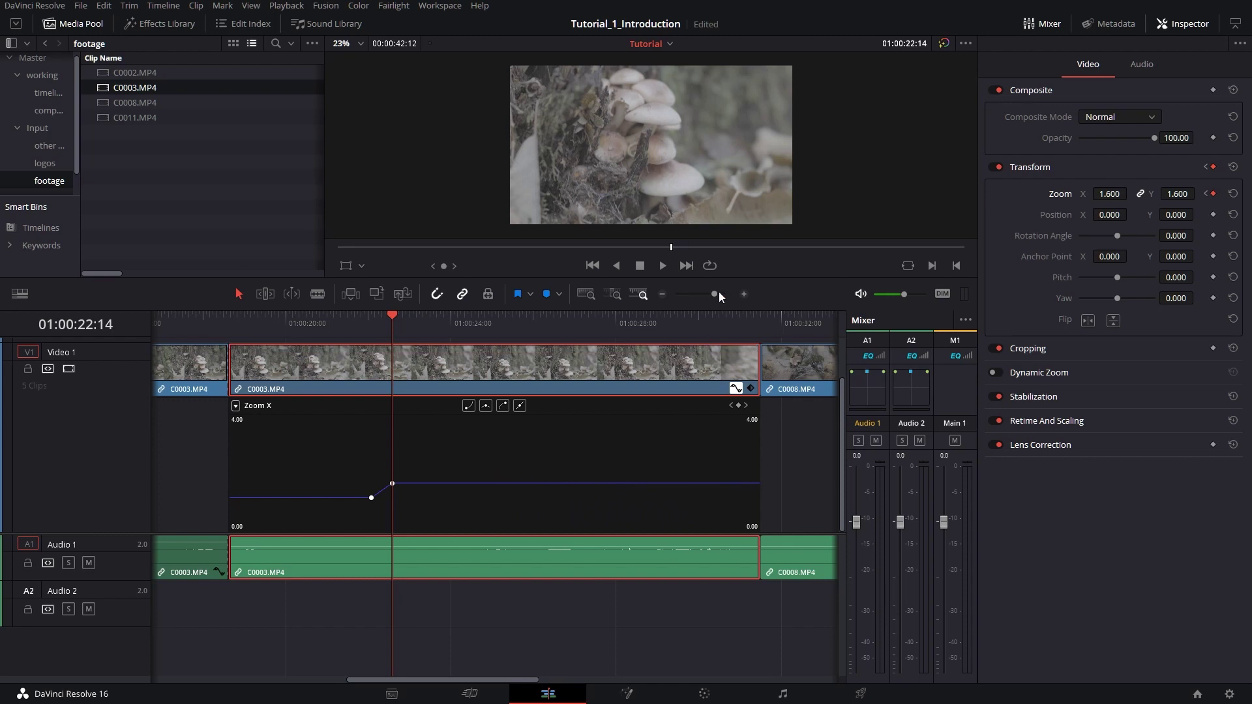
{"action": "left_click_drag", "start_coordinate": [719, 292], "coordinate": [724, 292]}
{"action": "left_click", "coordinate": [420, 498]}
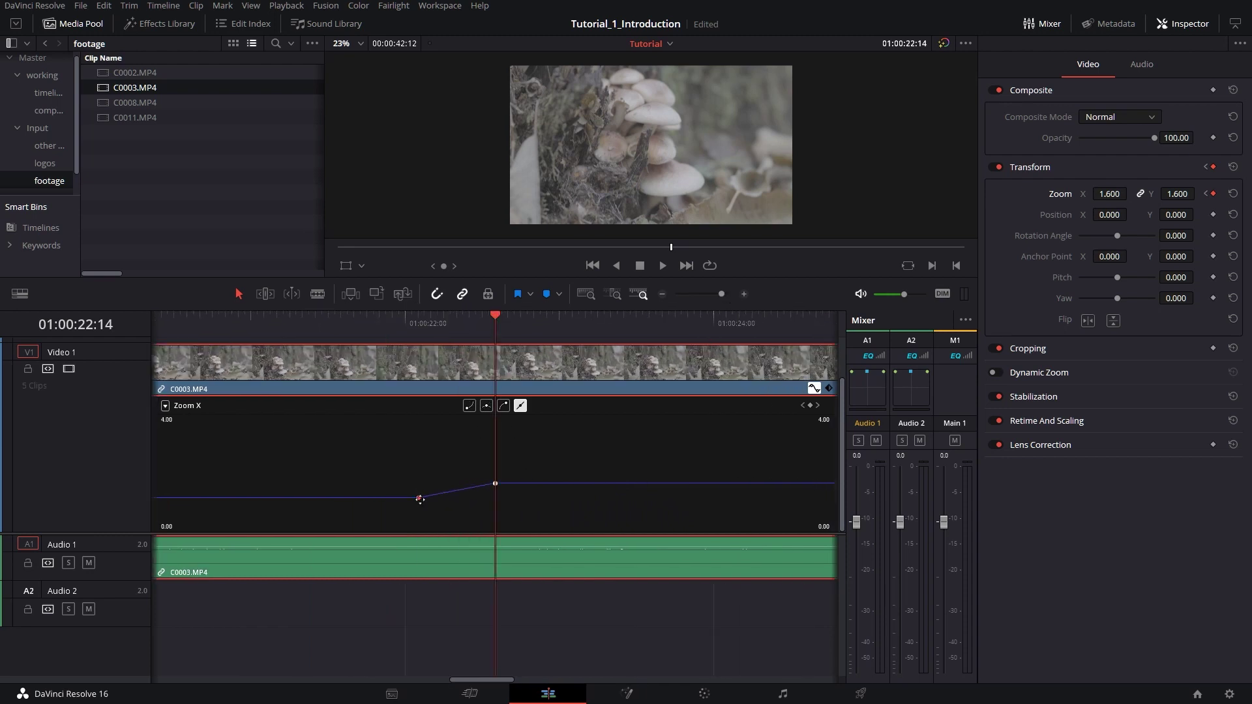
{"action": "left_click_drag", "start_coordinate": [419, 498], "coordinate": [419, 497]}
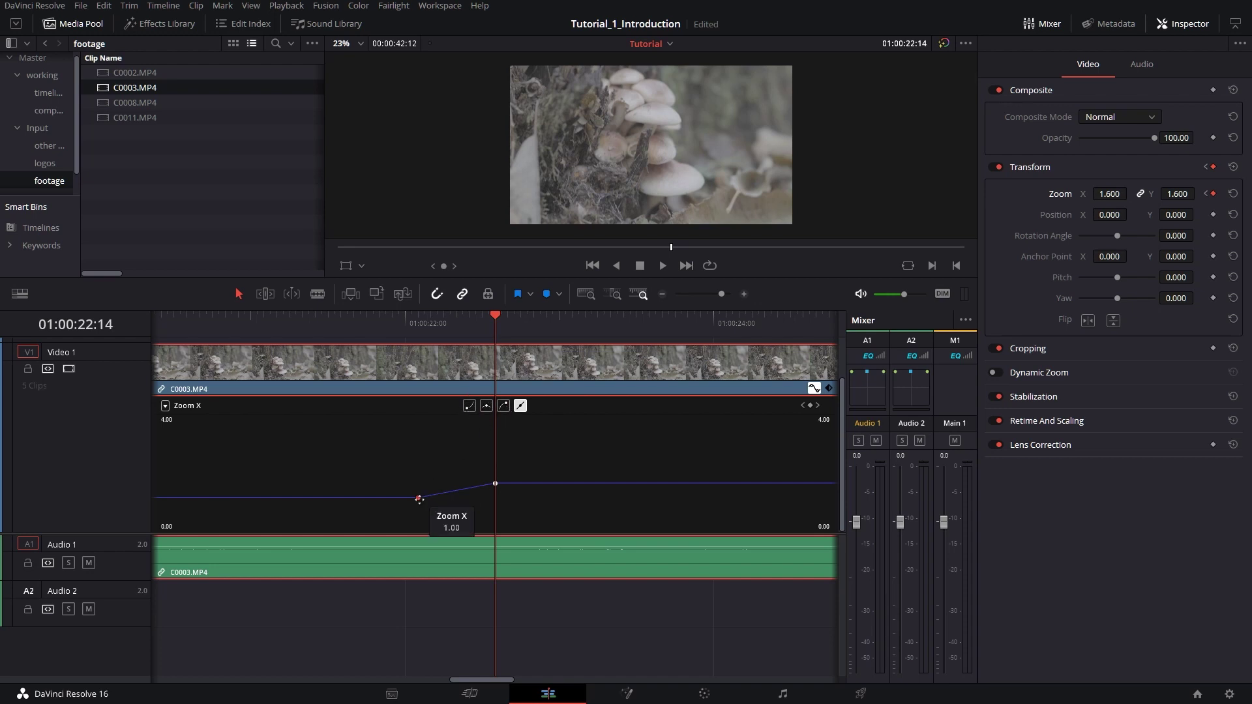
Apply ease to both Zoom X keyframes and play back the eased push-in
{"action": "mouse_move", "coordinate": [427, 494]}
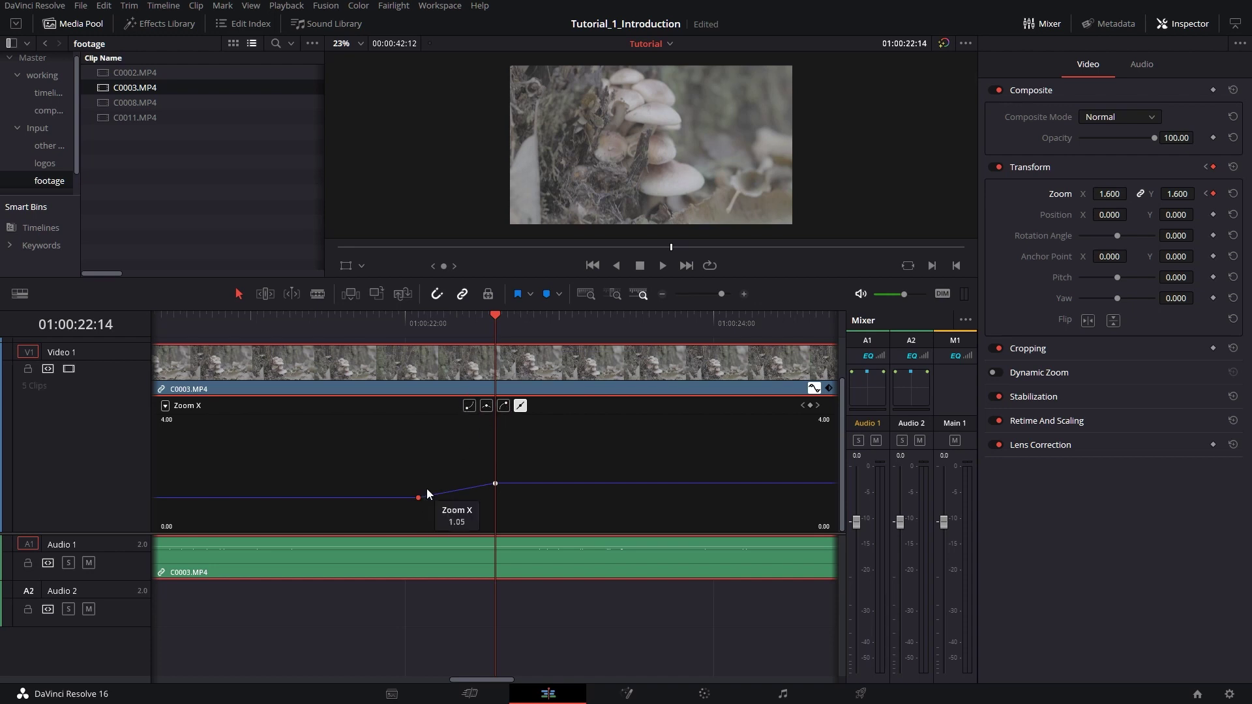
{"action": "left_click", "coordinate": [469, 406]}
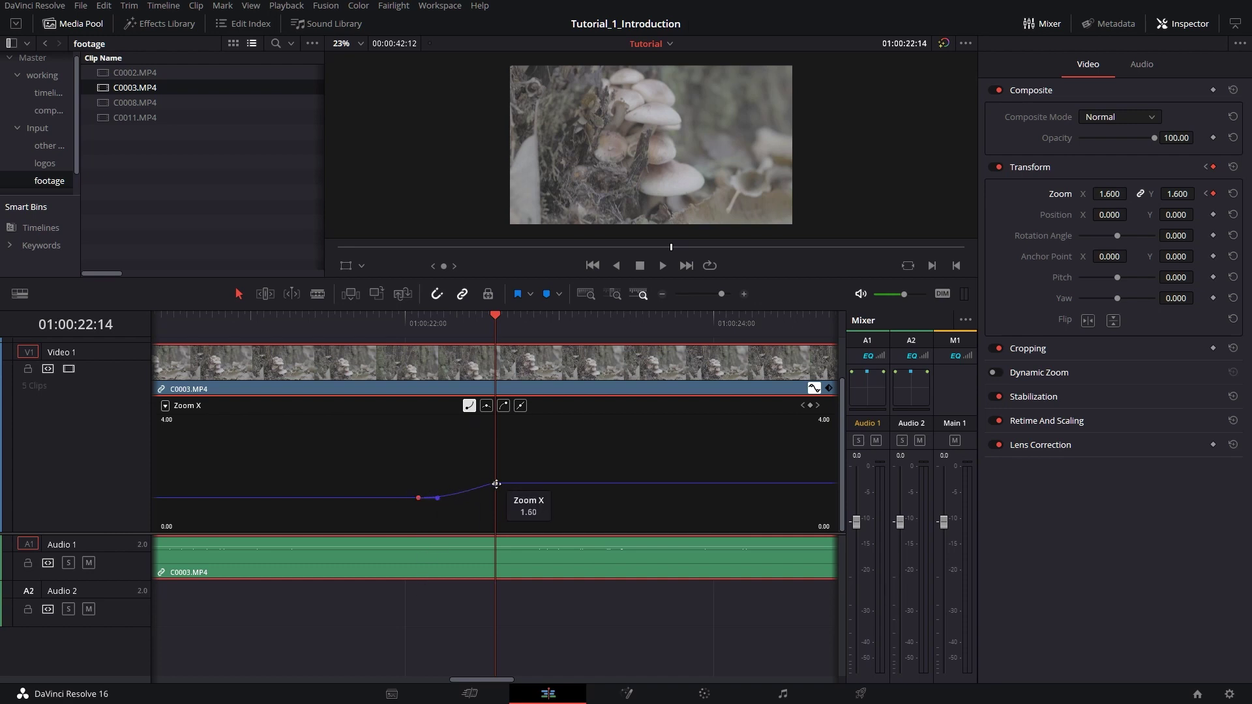
{"action": "left_click", "coordinate": [494, 483]}
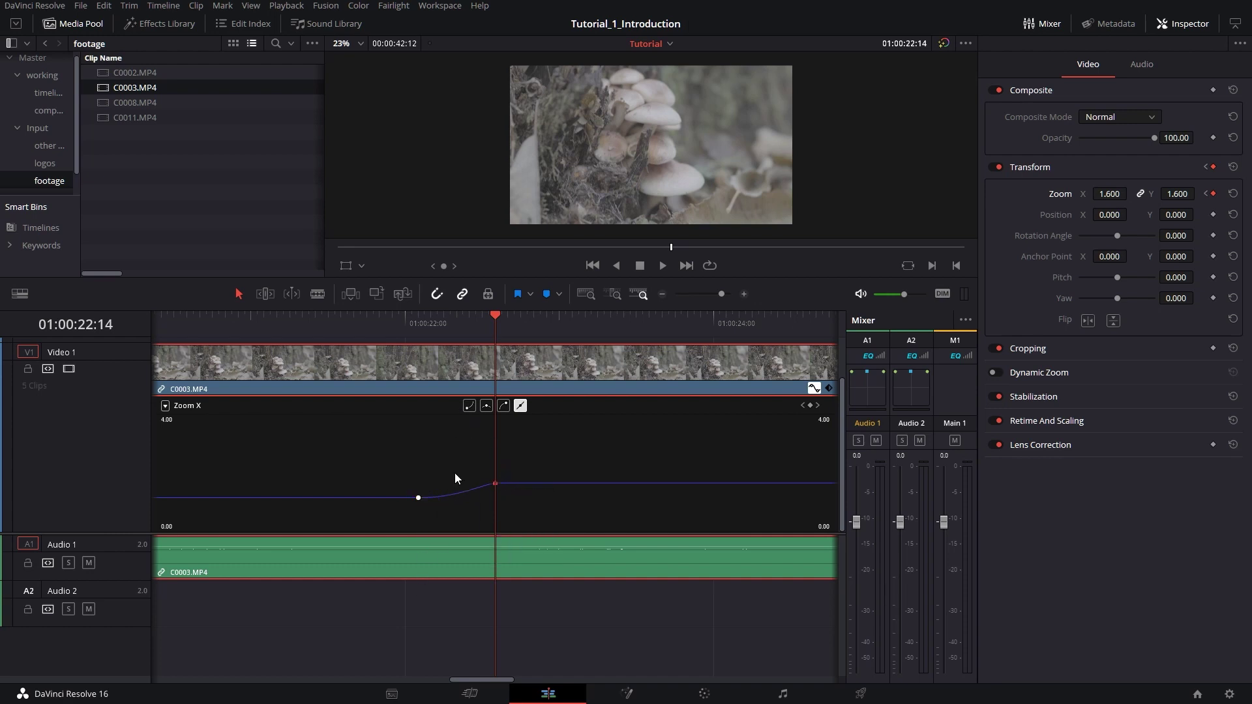
{"action": "left_click", "coordinate": [504, 407]}
{"action": "left_click", "coordinate": [368, 316]}
{"action": "key", "text": "space"}
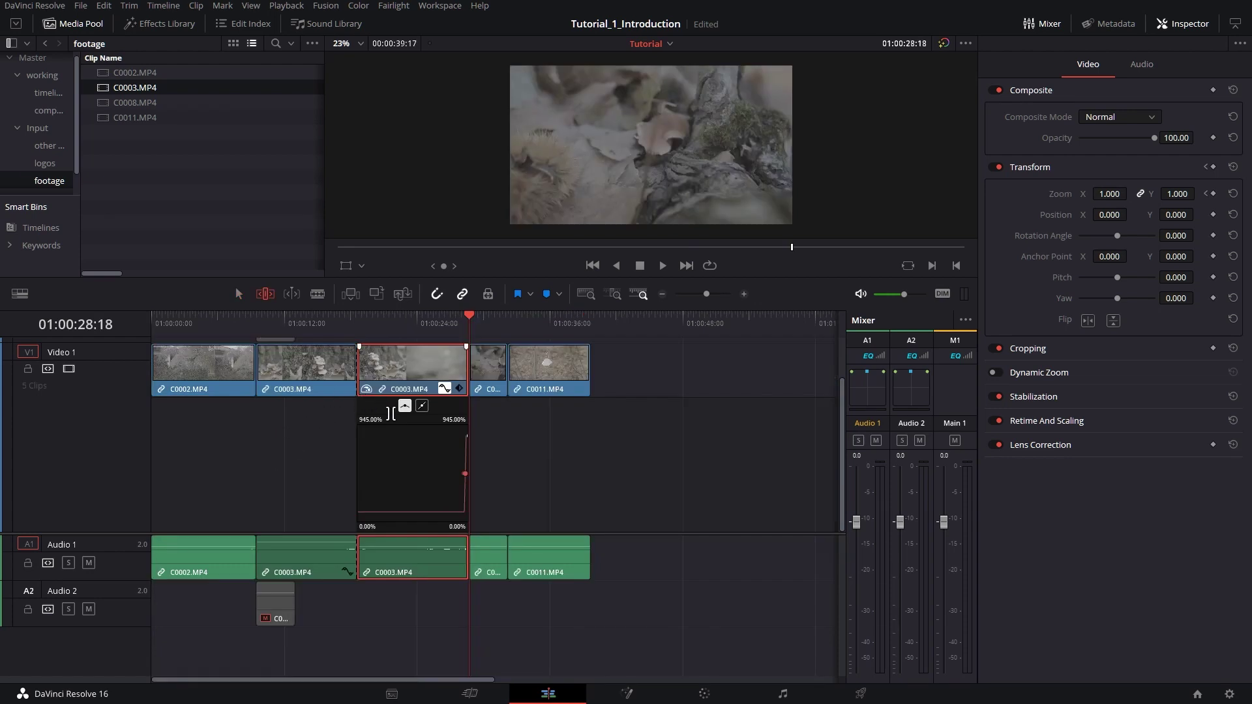
{"action": "scroll", "coordinate": [395, 412], "scroll_direction": "up", "scroll_amount": 2}
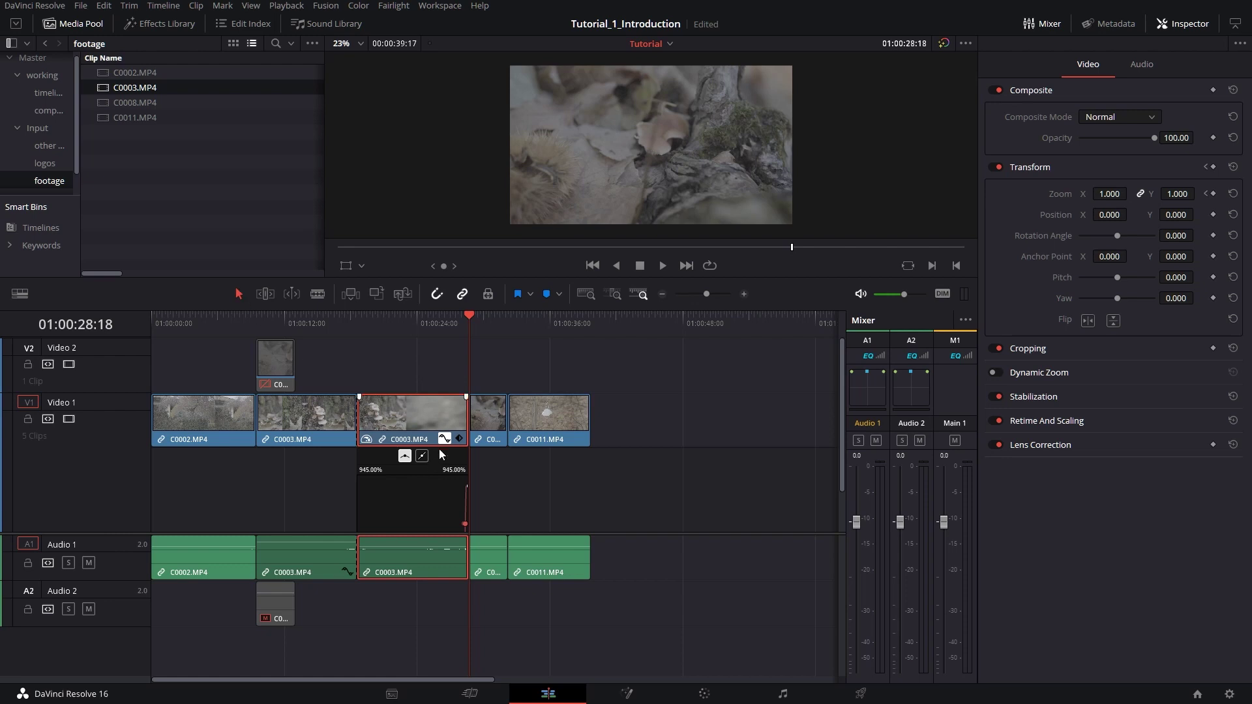
Drop a Cross Dissolve from Video Transitions onto the cut between the two C0003 clips
{"action": "left_click", "coordinate": [444, 438]}
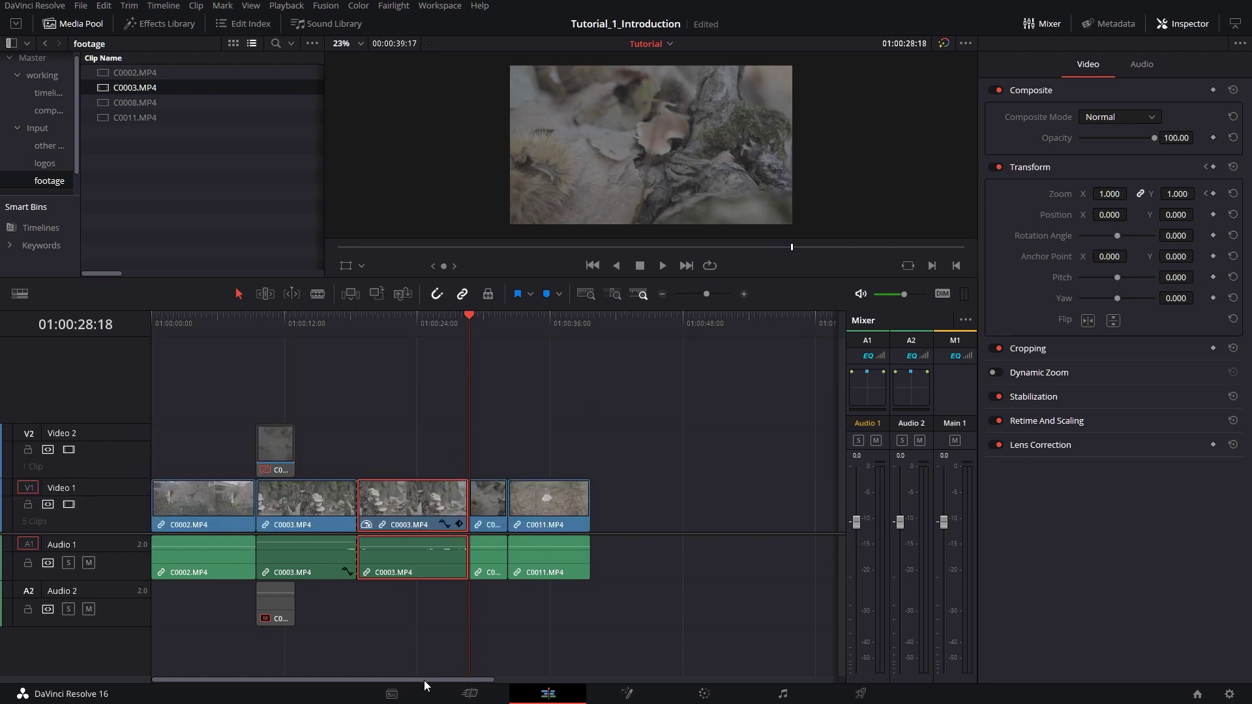
{"action": "left_click", "coordinate": [155, 323]}
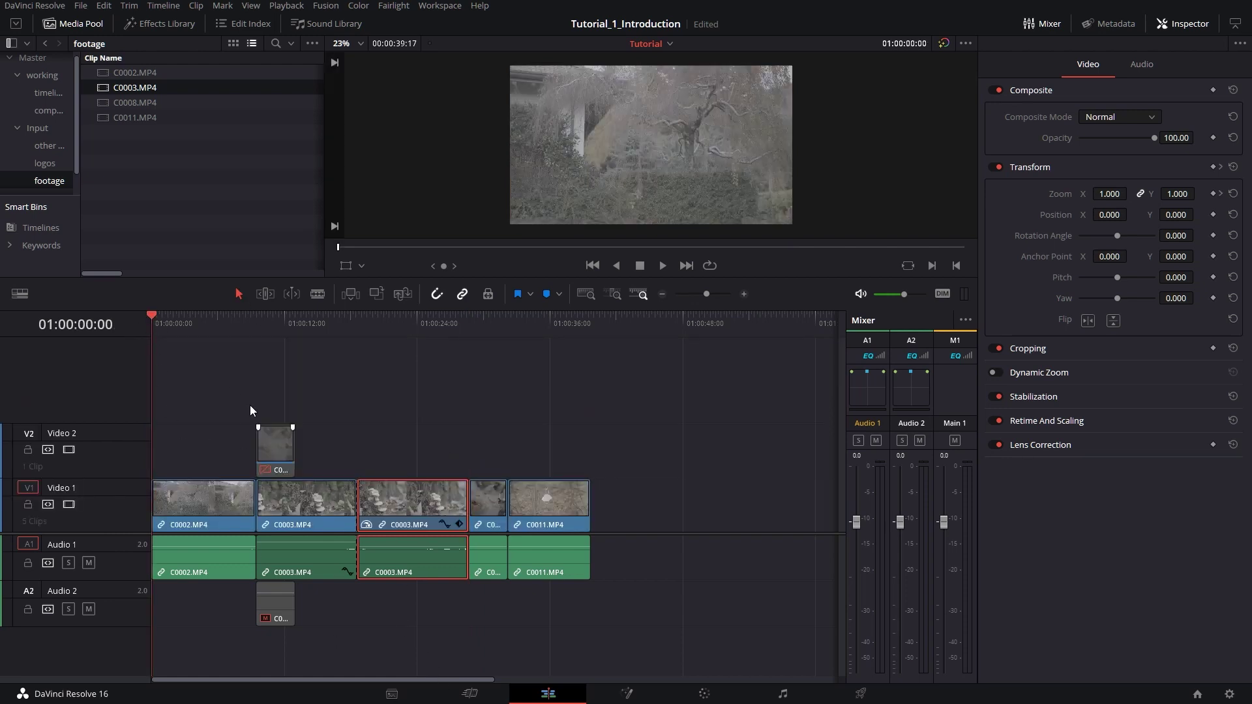
{"action": "left_click", "coordinate": [159, 25]}
{"action": "scroll", "coordinate": [62, 102], "scroll_direction": "up", "scroll_amount": 2}
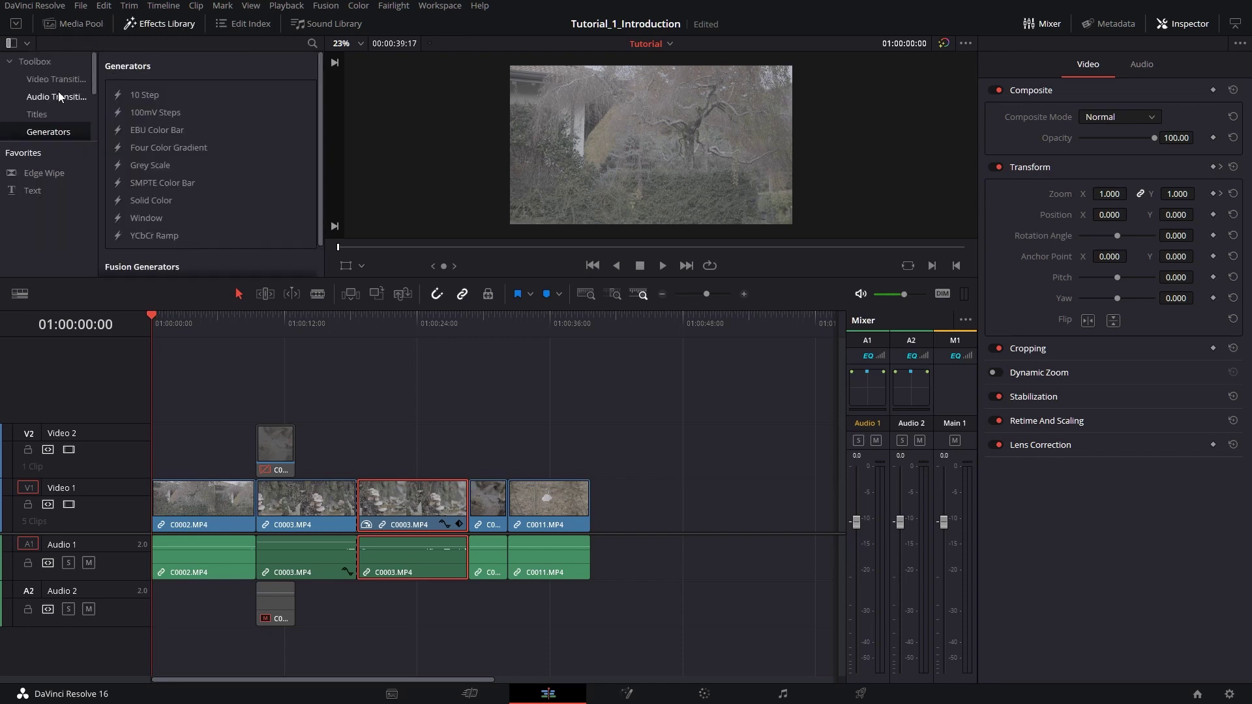
{"action": "left_click", "coordinate": [57, 80]}
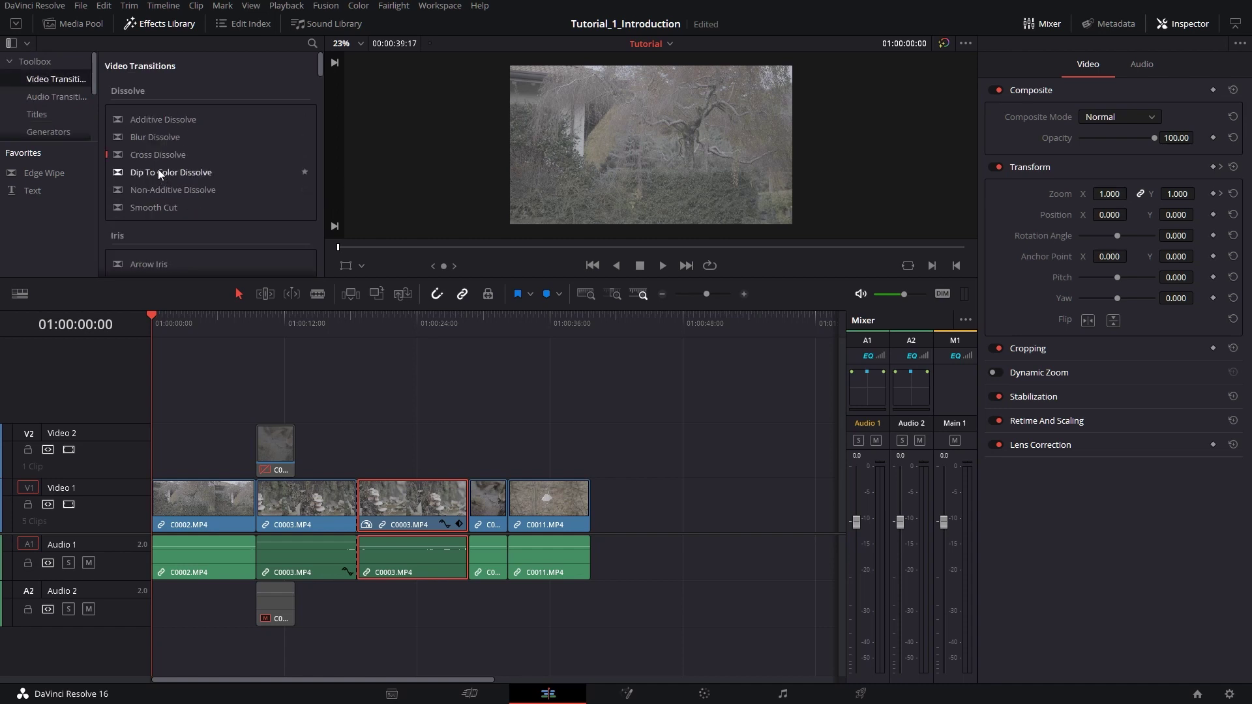
{"action": "left_click", "coordinate": [150, 137]}
{"action": "left_click_drag", "start_coordinate": [146, 157], "coordinate": [358, 503]}
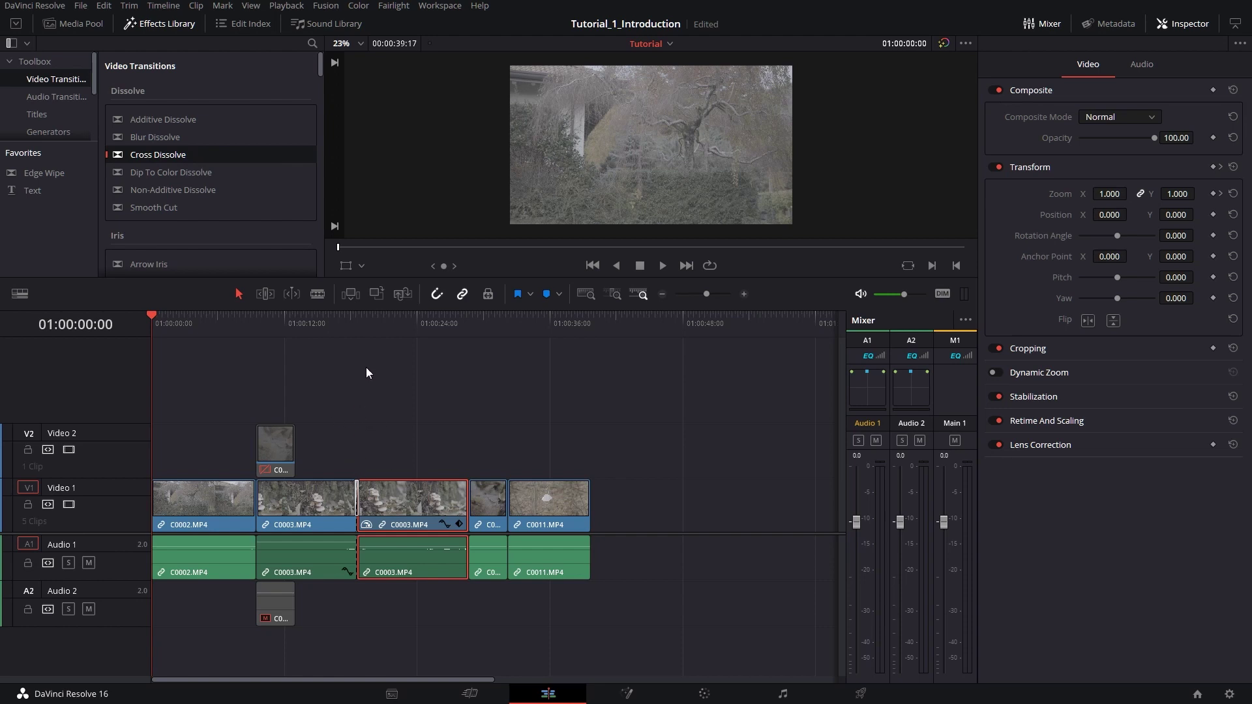
{"action": "left_click", "coordinate": [356, 329]}
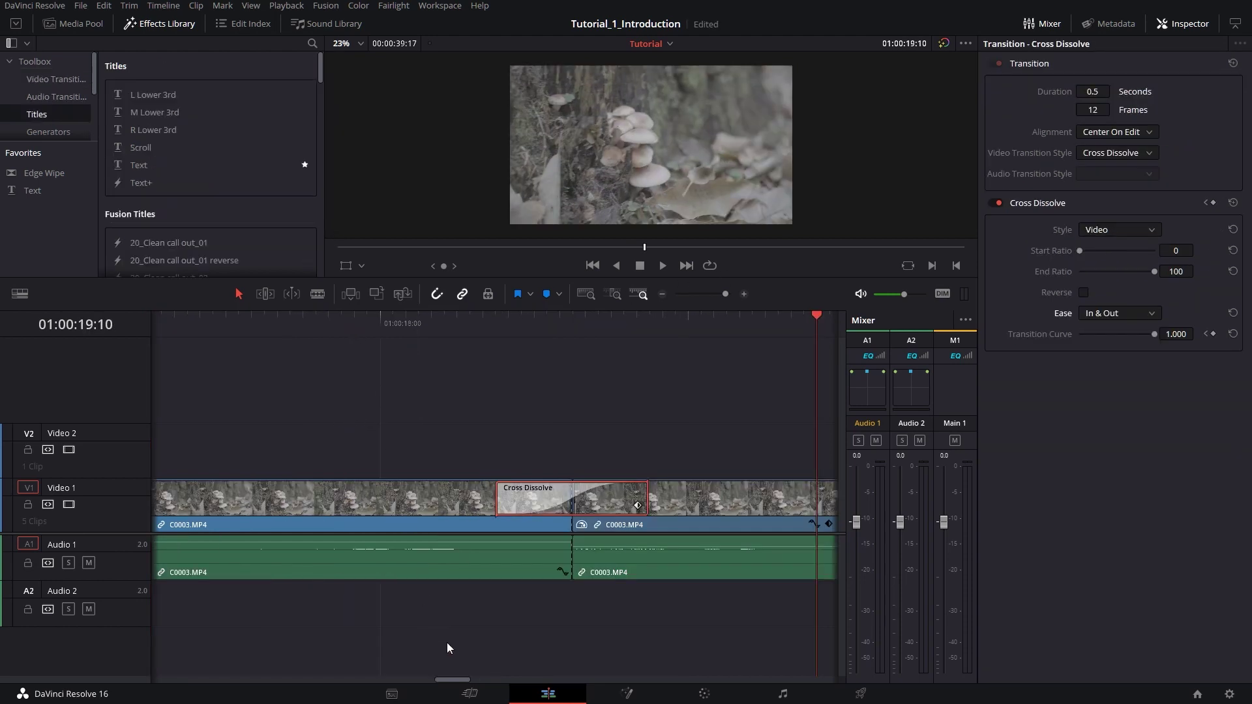
Place a Text title on Video 2 at the start and trim it to end at 01:00:02:12
{"action": "left_click_drag", "start_coordinate": [455, 680], "coordinate": [125, 696]}
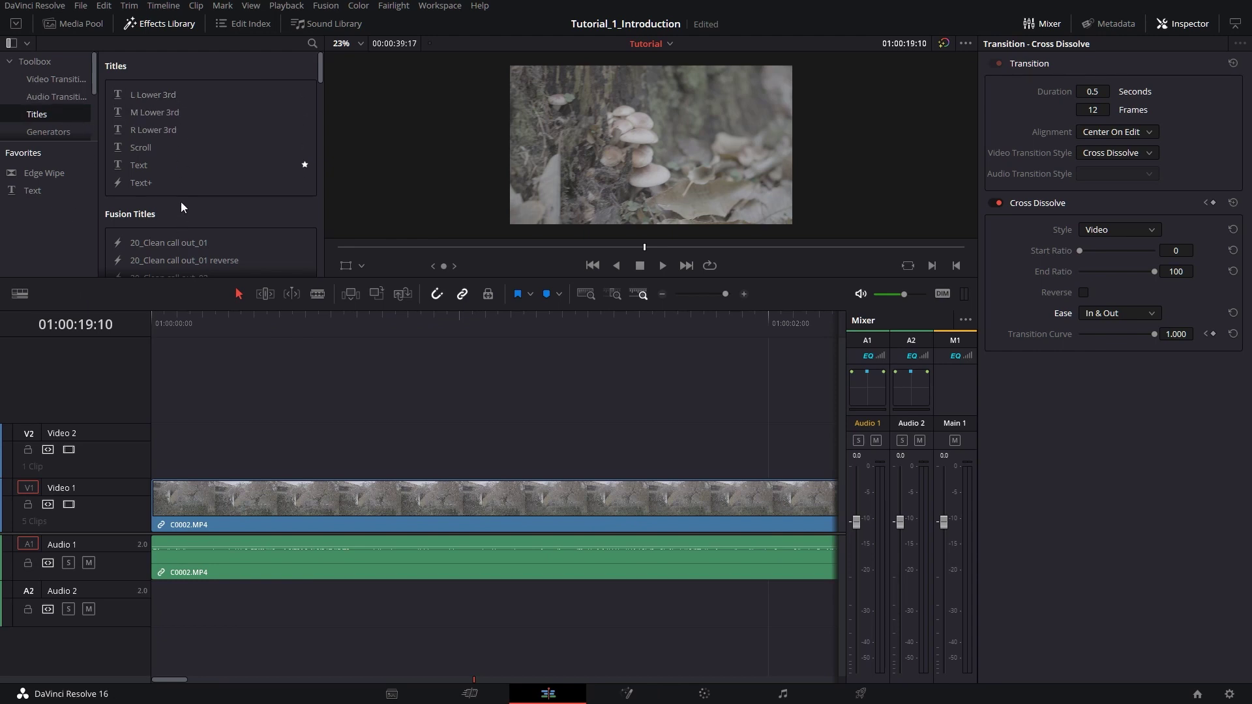
{"action": "left_click_drag", "start_coordinate": [151, 168], "coordinate": [177, 430]}
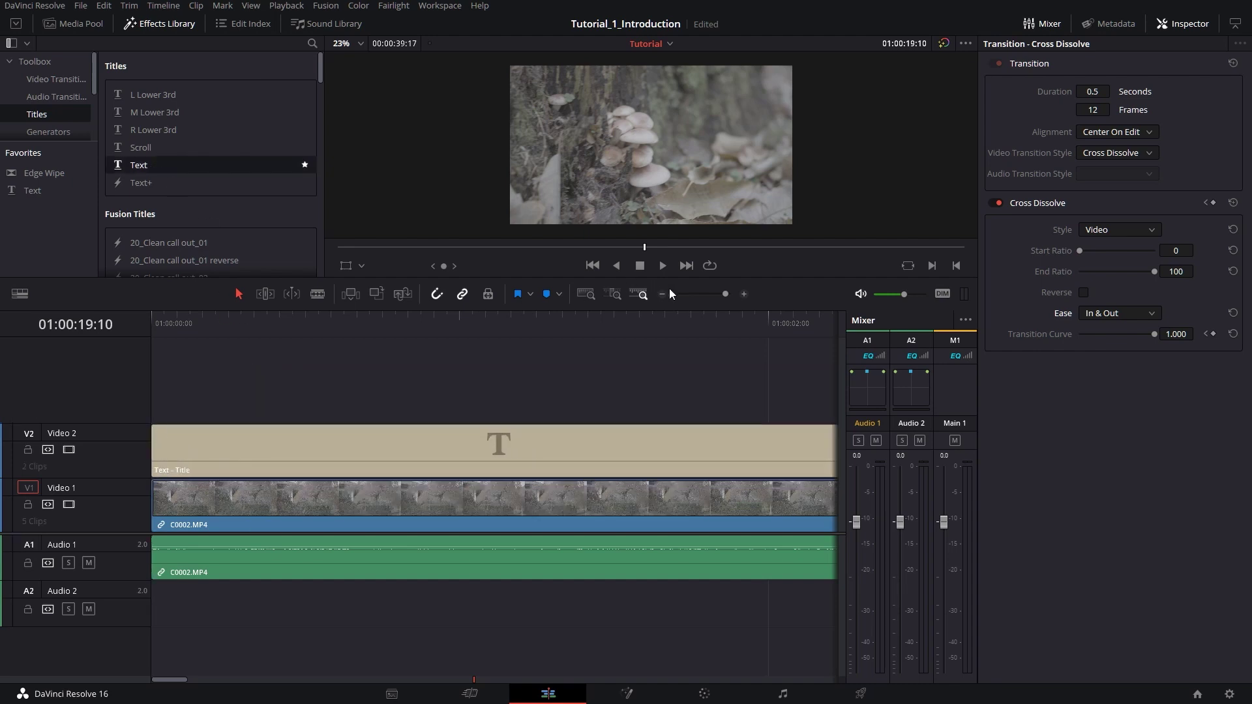
{"action": "left_click_drag", "start_coordinate": [717, 294], "coordinate": [705, 295]}
{"action": "left_click", "coordinate": [171, 324]}
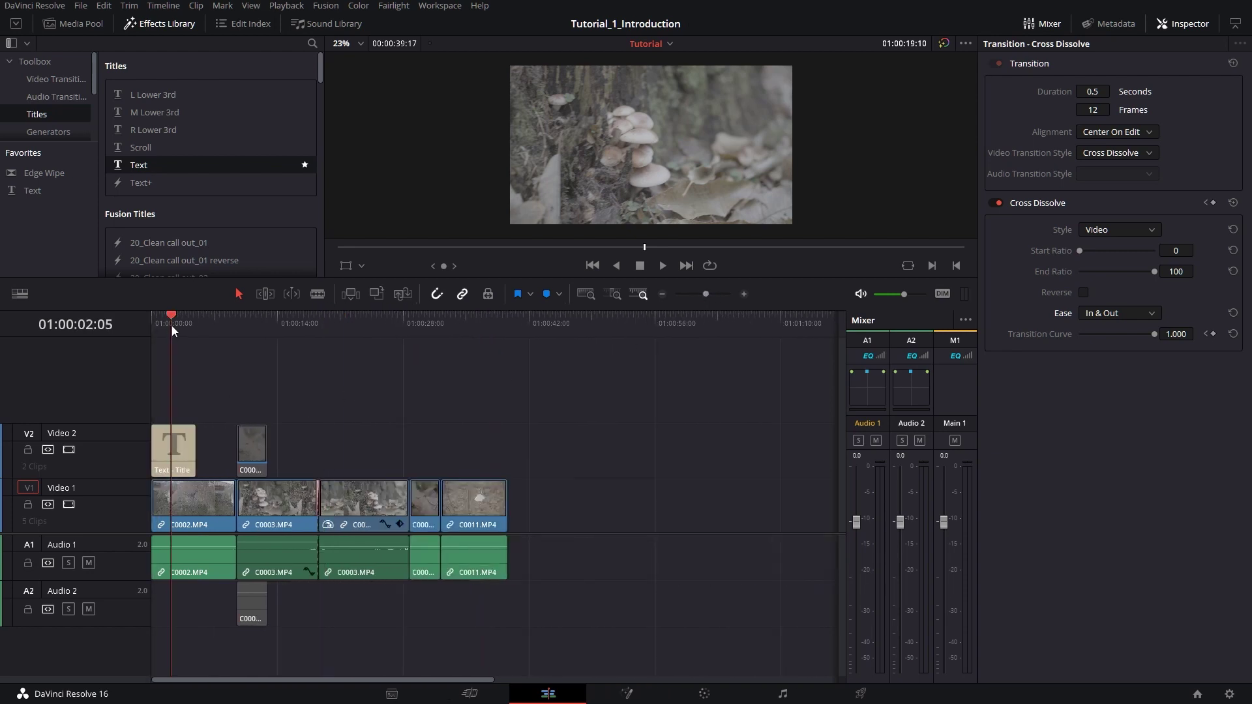
{"action": "left_click", "coordinate": [179, 438]}
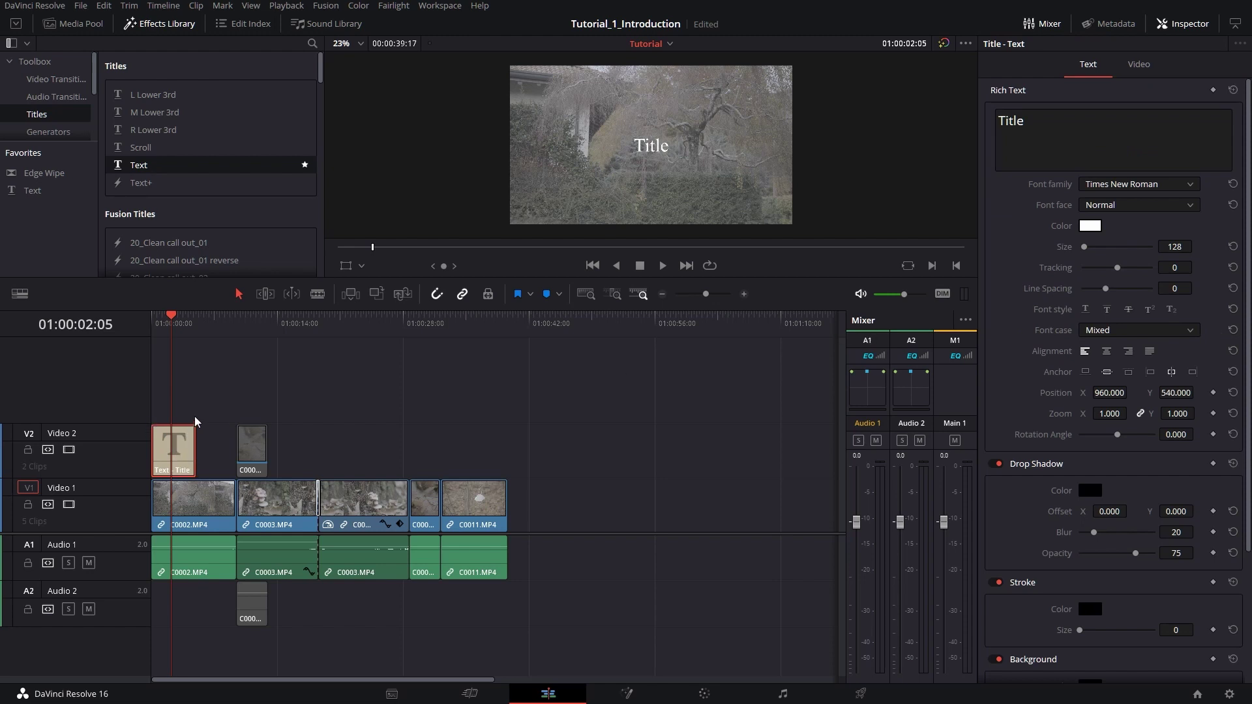
{"action": "key", "text": "space"}
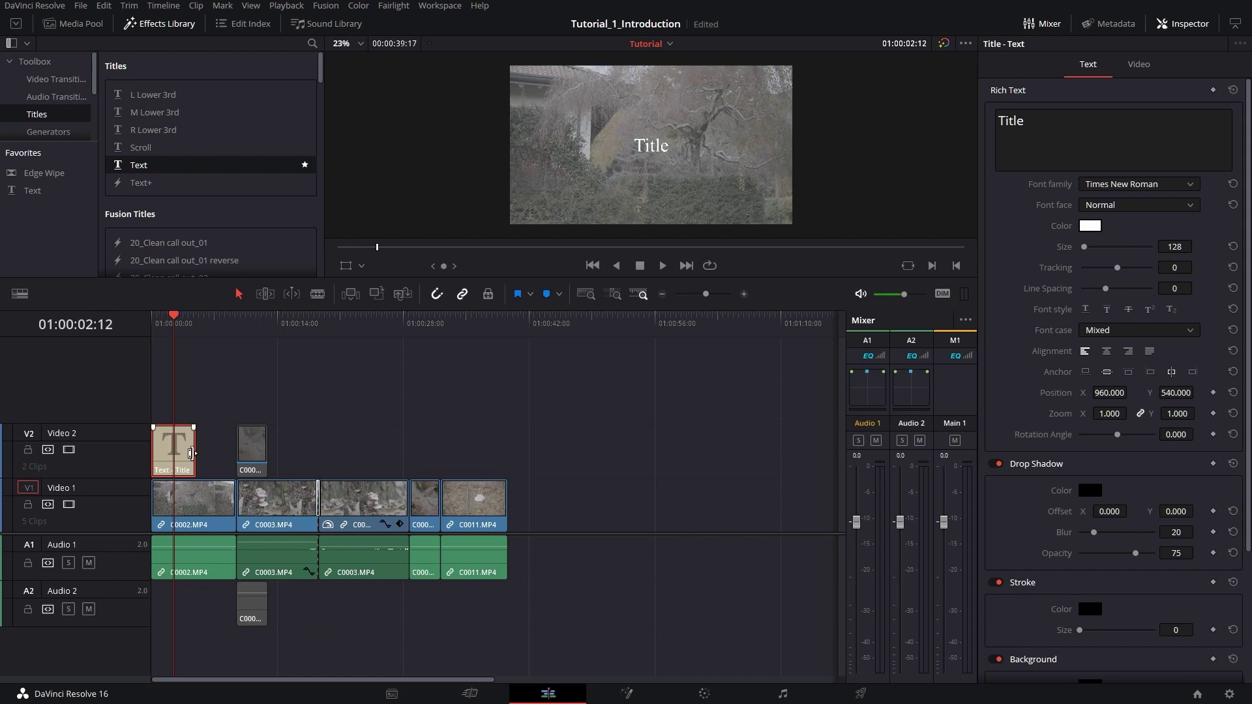
{"action": "left_click_drag", "start_coordinate": [191, 453], "coordinate": [173, 453]}
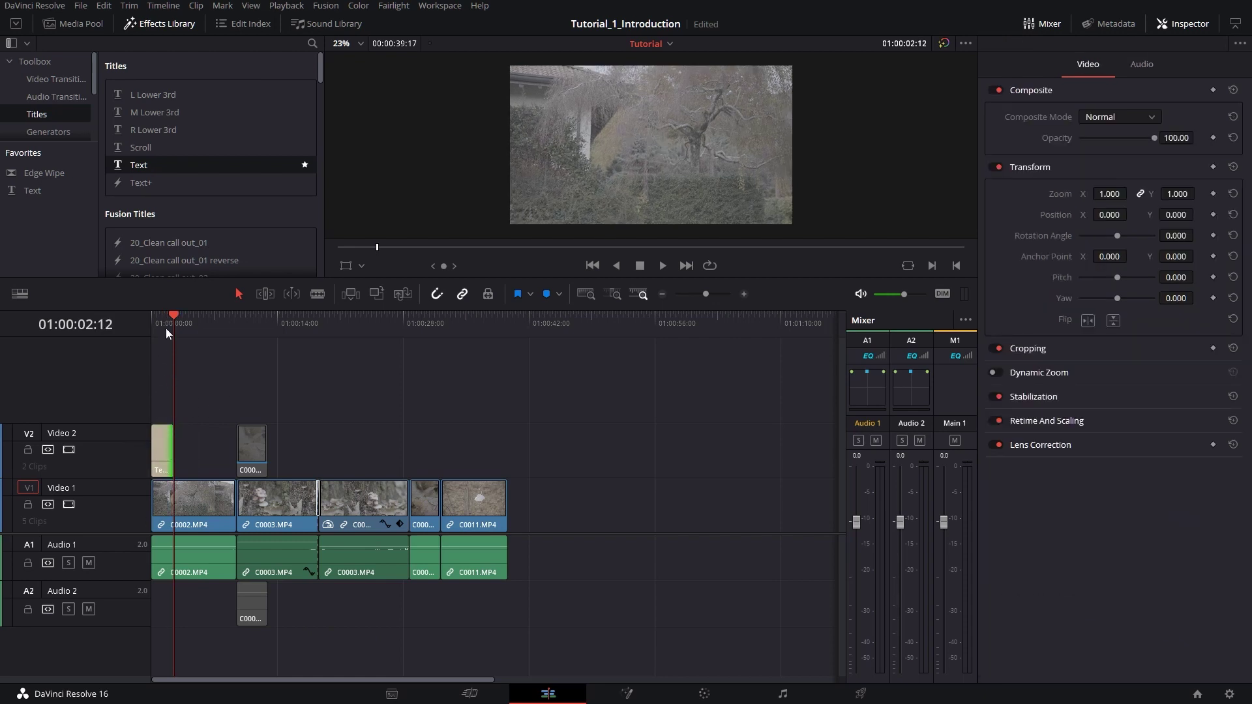
{"action": "key", "text": "Home"}
Replace the Text clip's placeholder title text with 'Tutorial_01' in the Inspector
{"action": "left_click", "coordinate": [163, 456]}
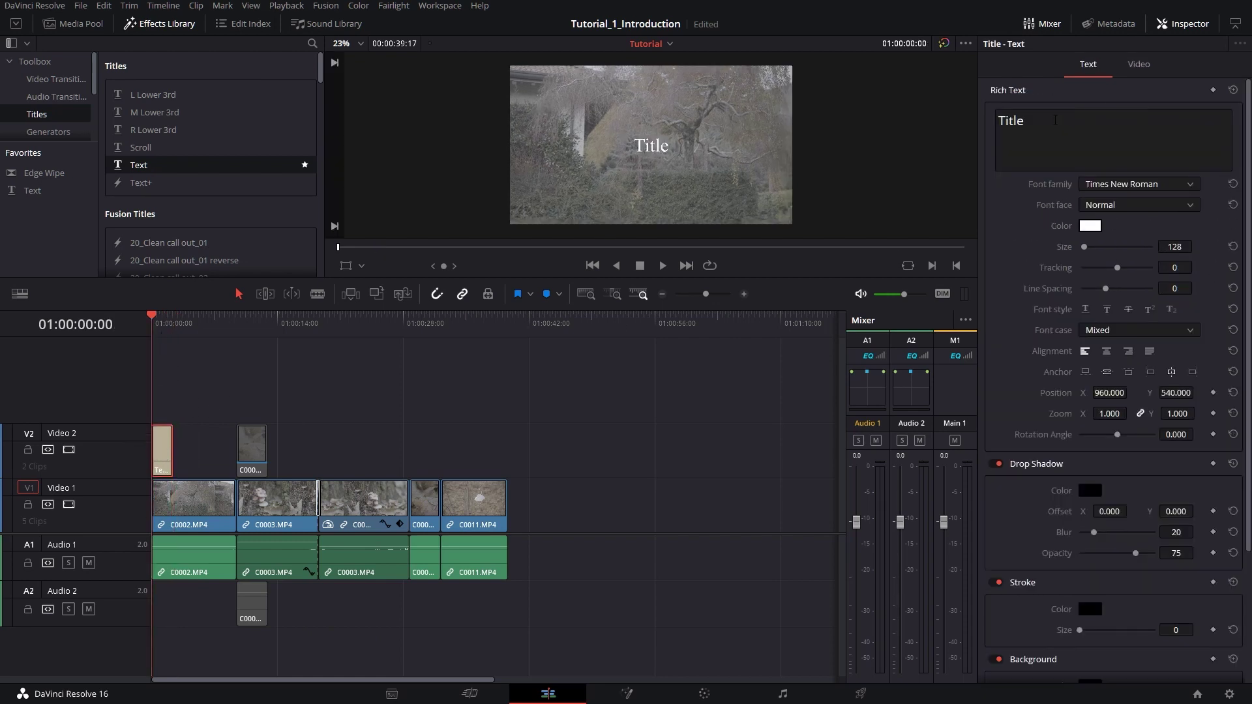
{"action": "left_click_drag", "start_coordinate": [1055, 120], "coordinate": [992, 123]}
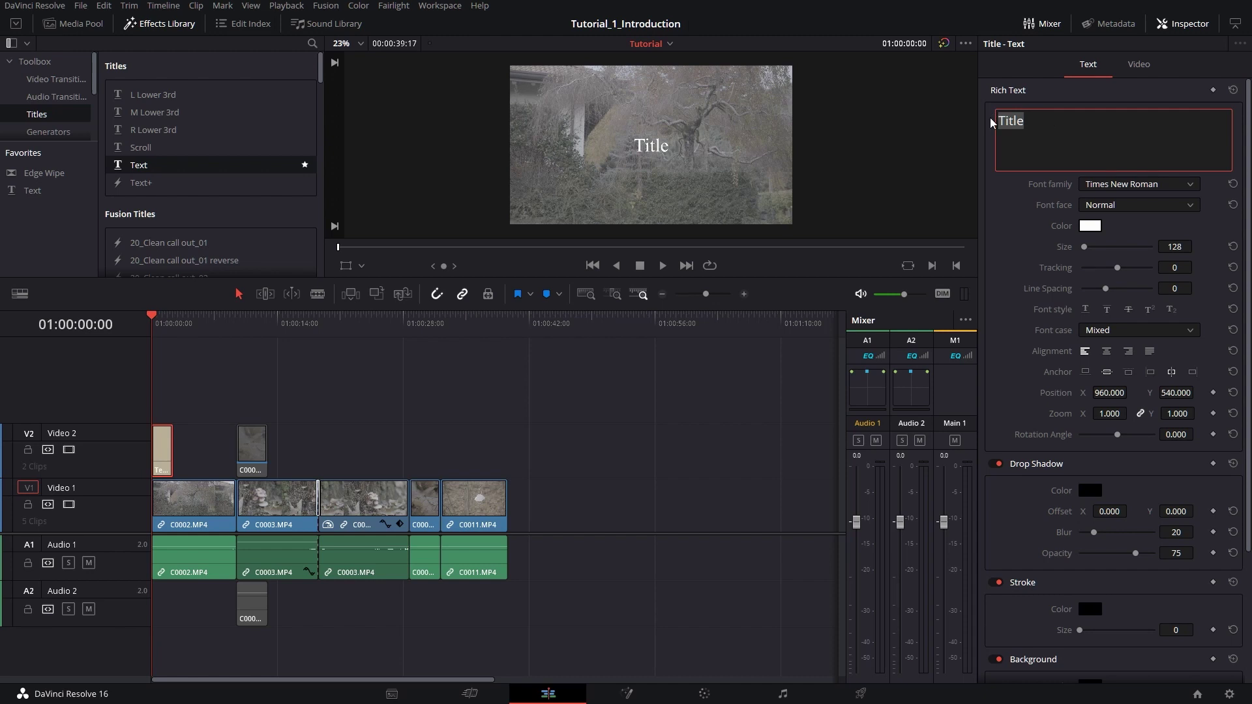
{"action": "type", "text": "Tutorial_"}
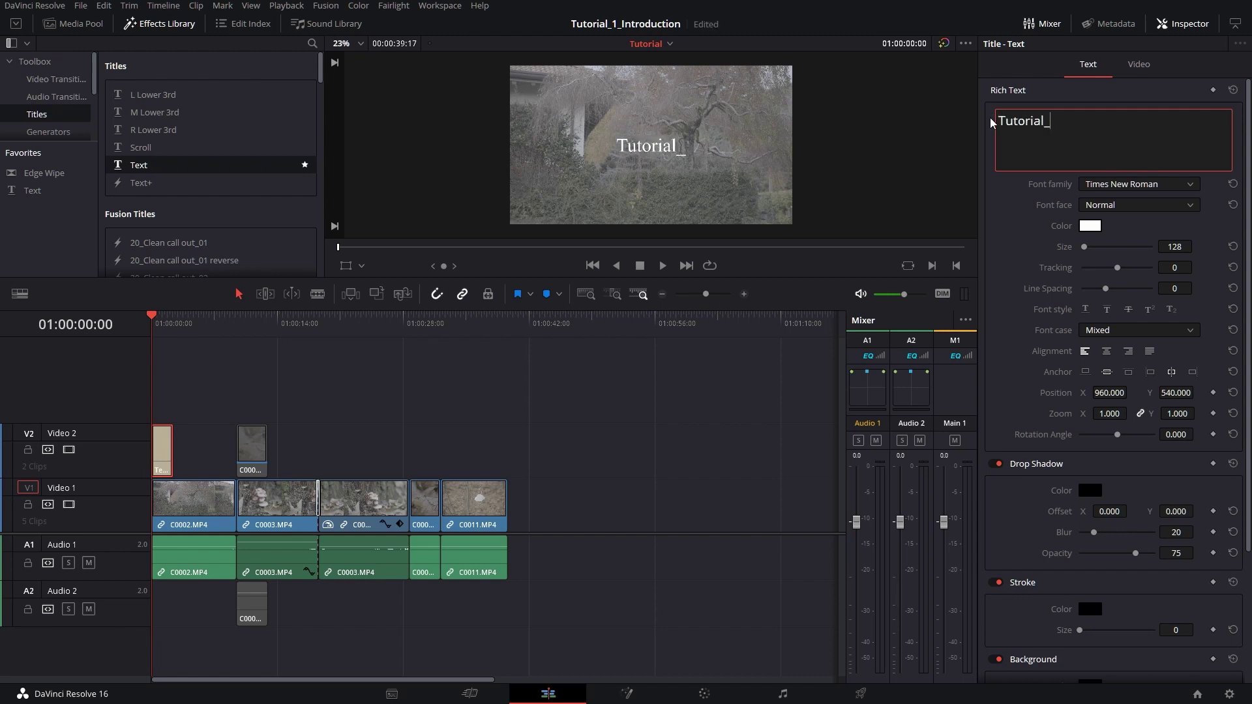
{"action": "type", "text": "01"}
Set the title font family to Roboto, keeping the Normal face
{"action": "left_click", "coordinate": [1121, 185]}
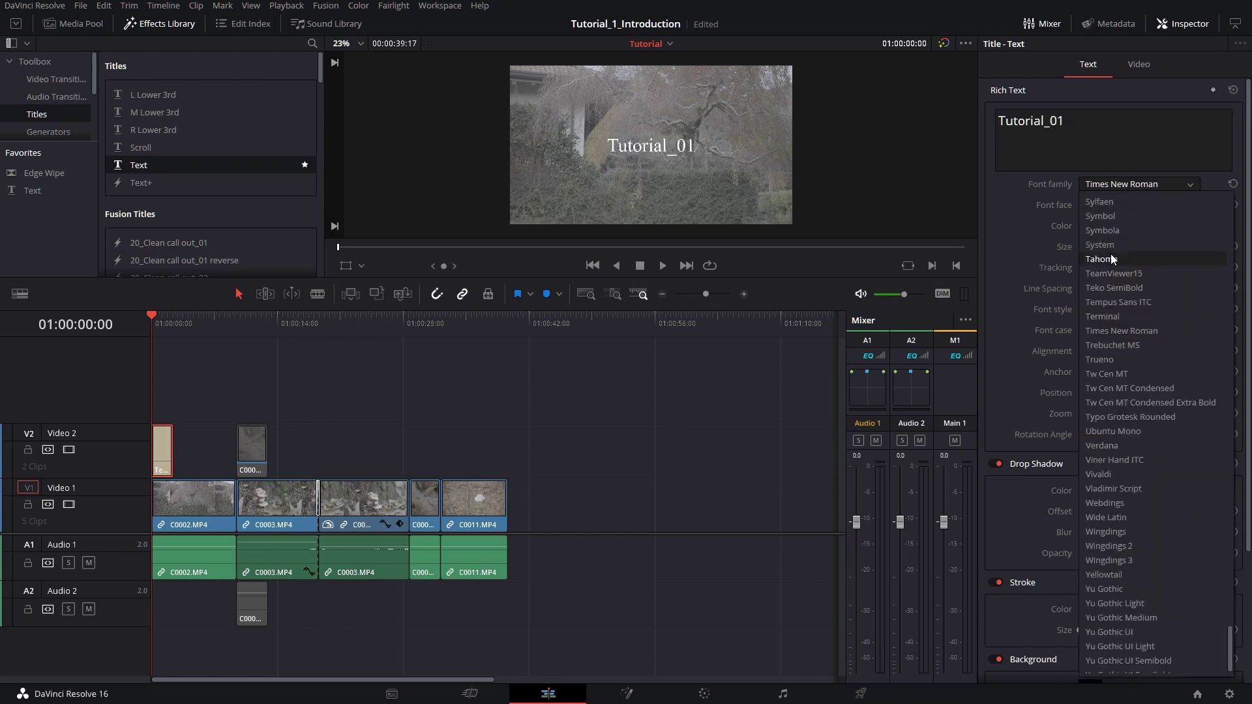
{"action": "left_click", "coordinate": [1110, 258]}
{"action": "left_click", "coordinate": [1120, 186]}
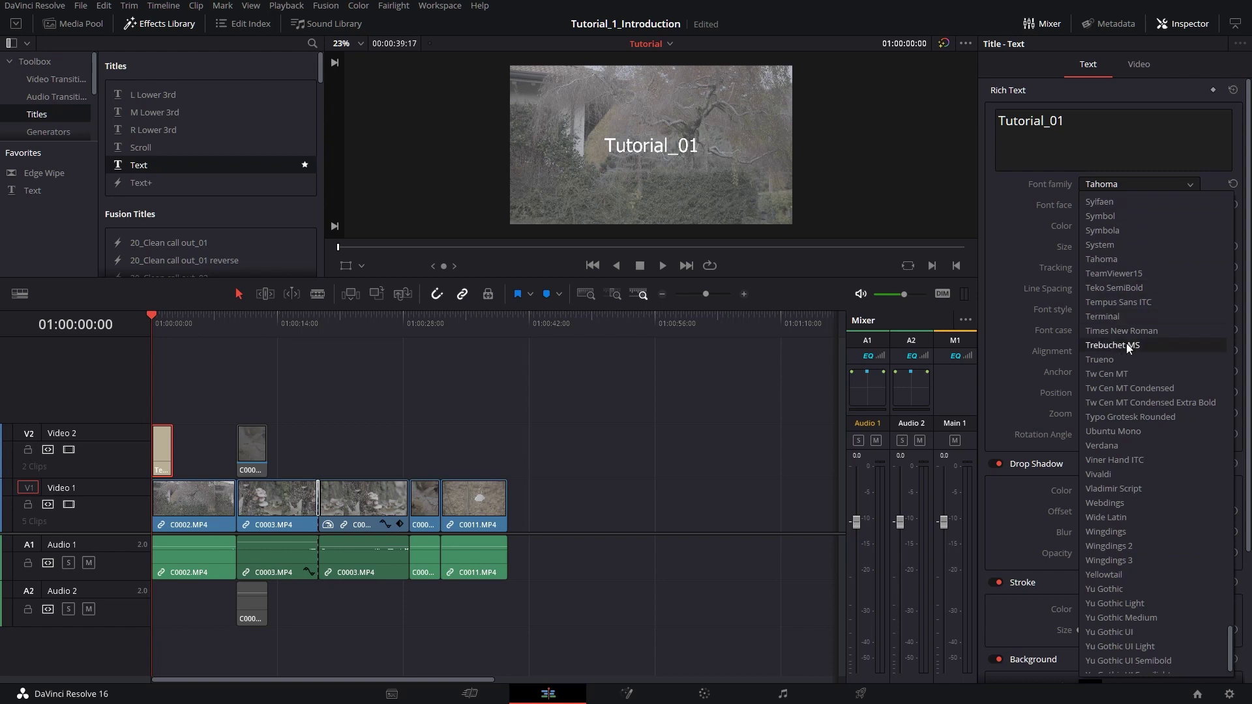
{"action": "scroll", "coordinate": [1134, 352], "scroll_direction": "up", "scroll_amount": 6}
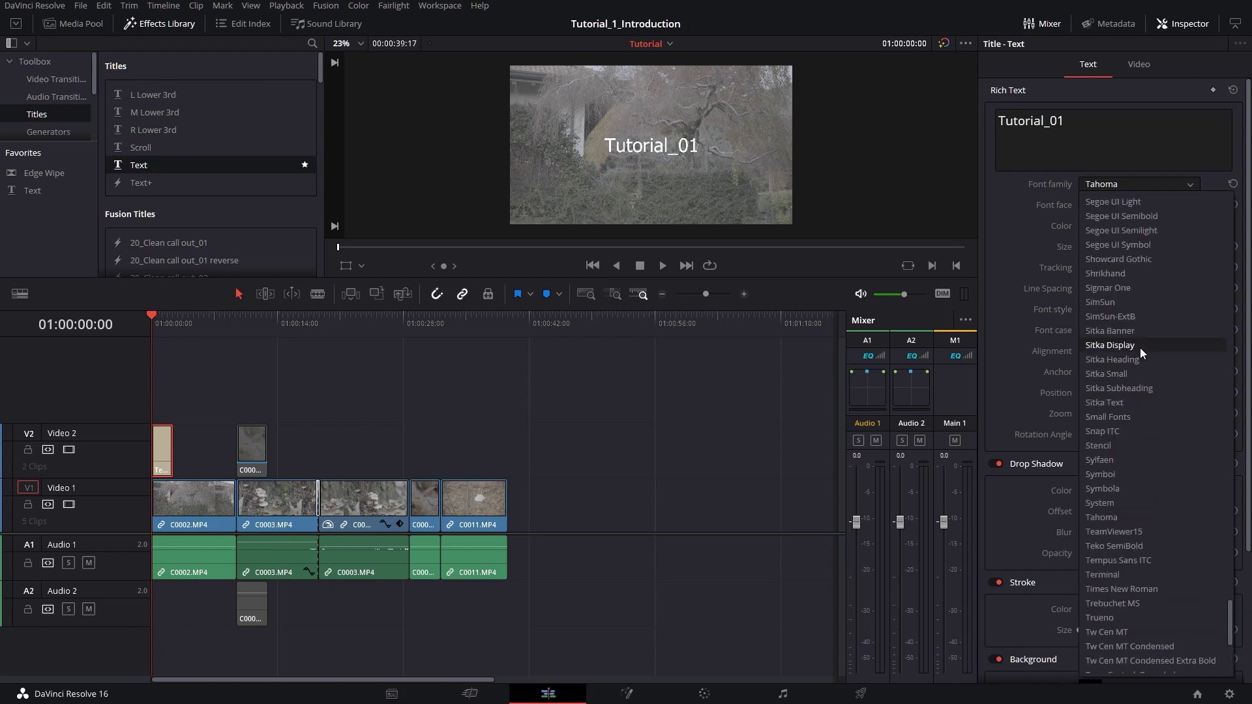
{"action": "scroll", "coordinate": [1139, 347], "scroll_direction": "up", "scroll_amount": 7}
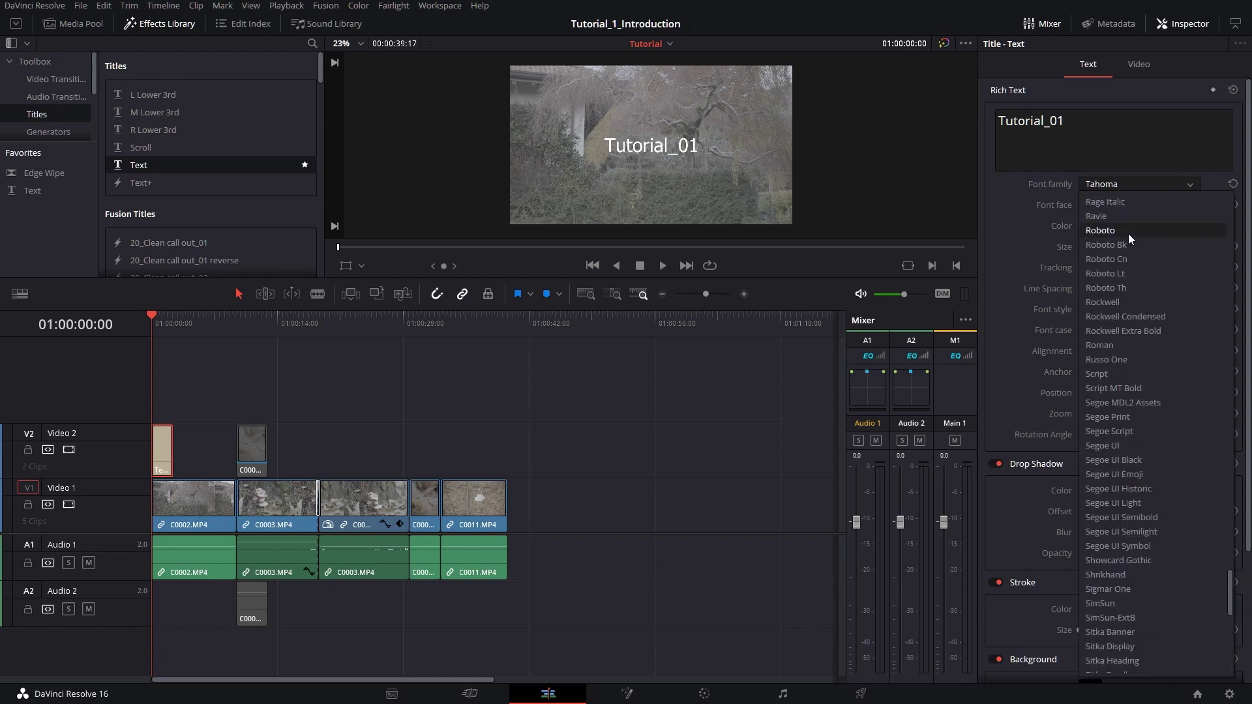
{"action": "left_click", "coordinate": [1128, 231]}
{"action": "left_click", "coordinate": [1167, 204]}
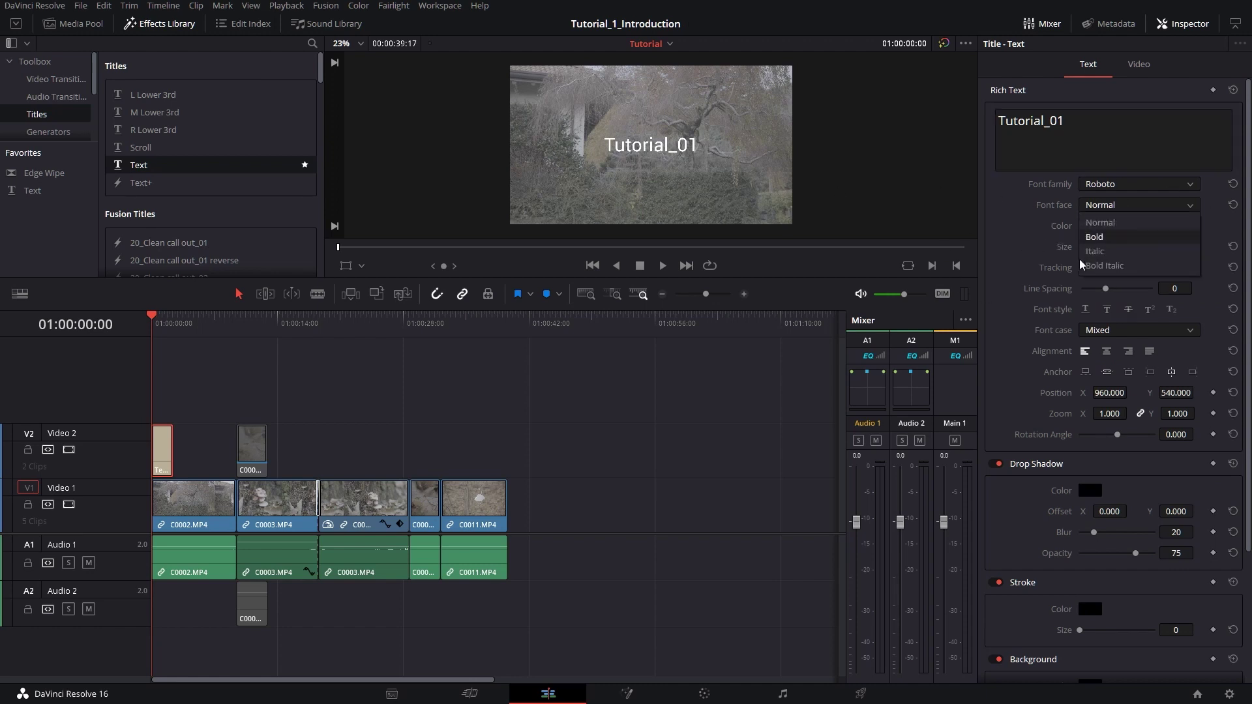
{"action": "left_click", "coordinate": [1037, 263]}
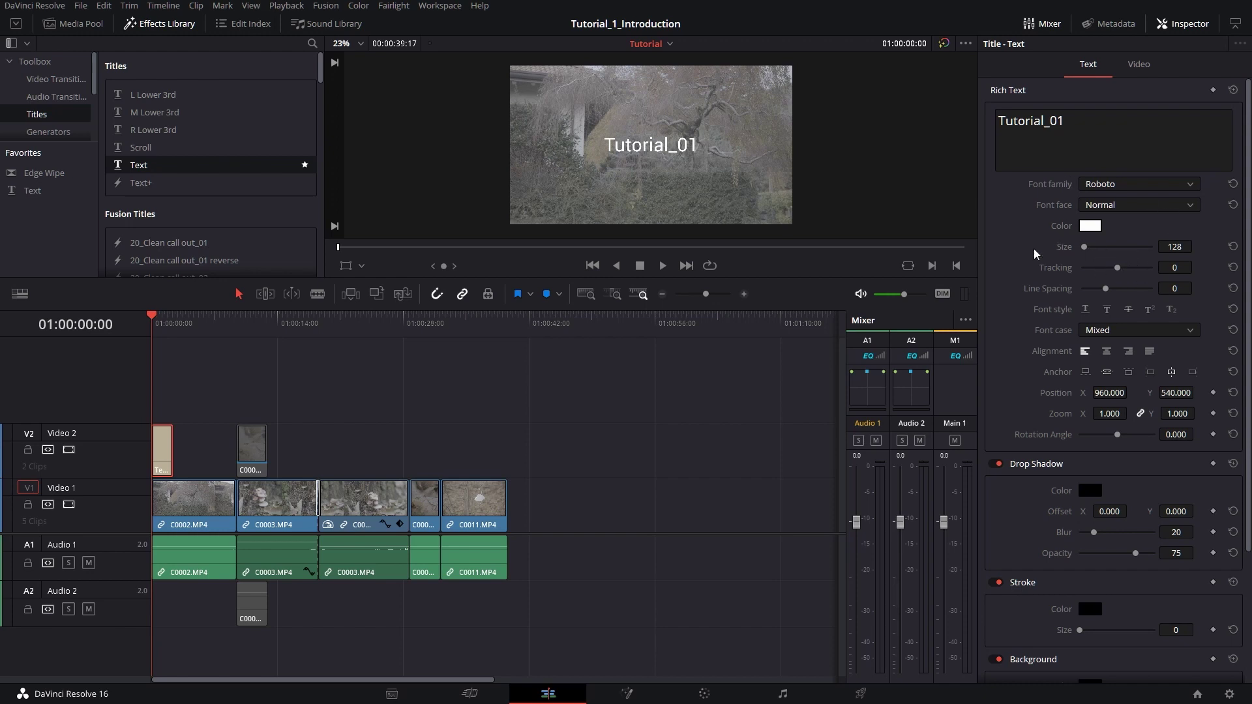
Colour the whole title text orange (#ff5500)
{"action": "left_click", "coordinate": [1090, 227]}
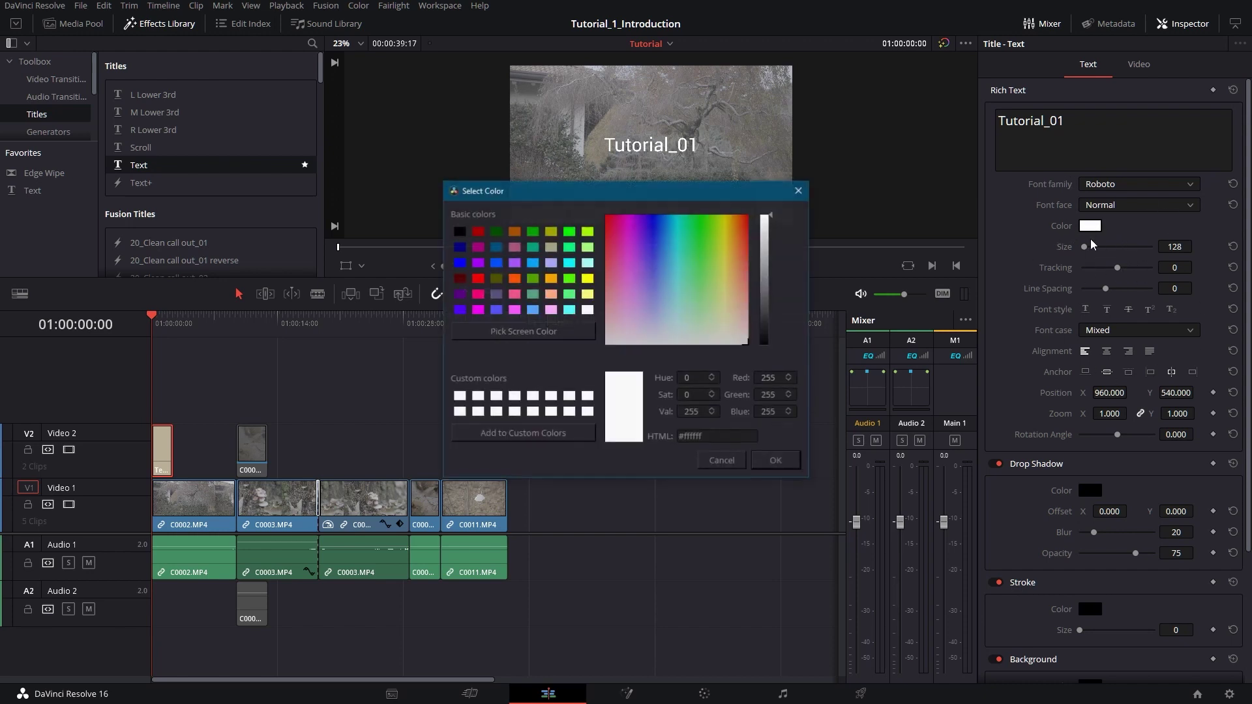
{"action": "left_click", "coordinate": [514, 279]}
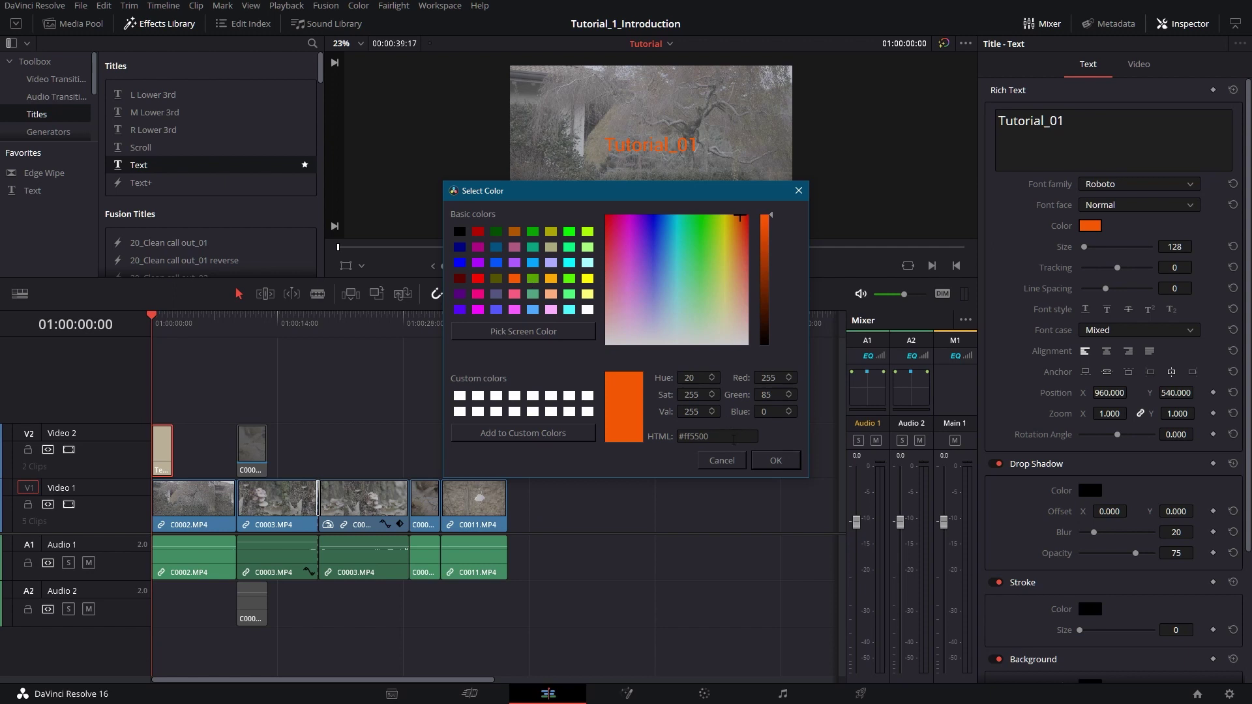
{"action": "left_click", "coordinate": [764, 466]}
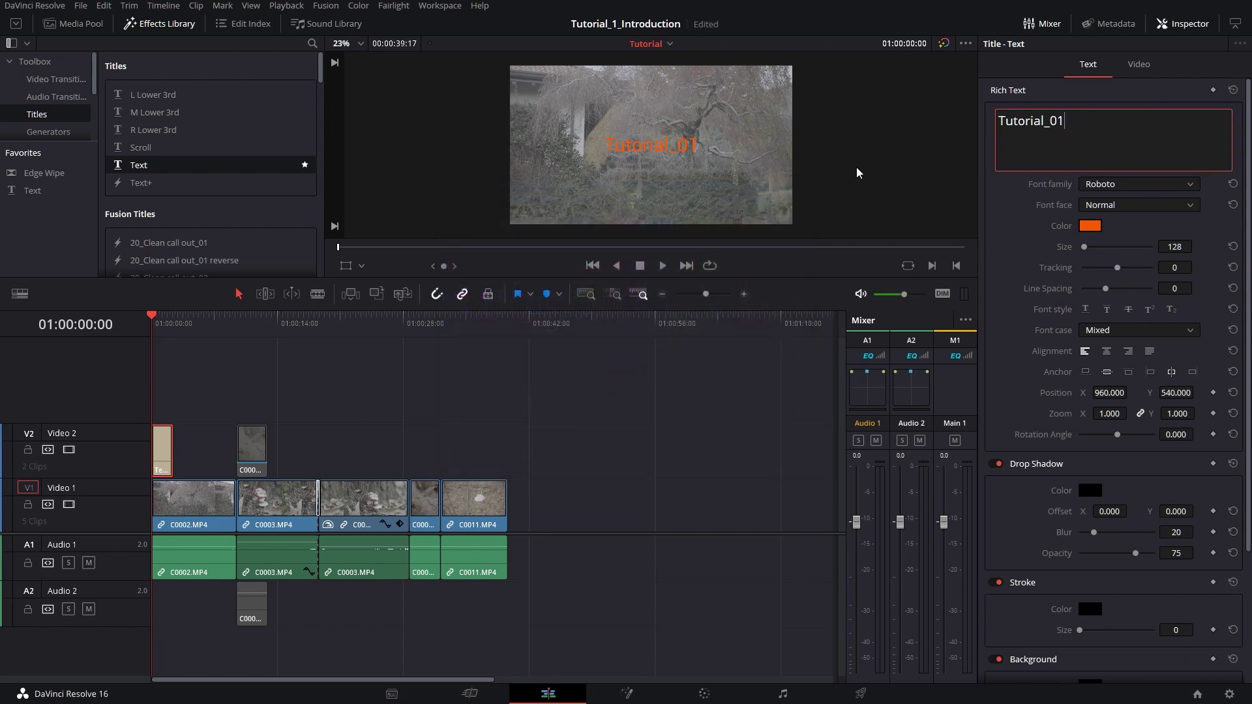
Select the '_01' characters and set their colour back to white (#ffffff)
{"action": "key", "text": "shift+Left"}
{"action": "key", "text": "shift+Left"}
{"action": "key", "text": "shift+Left"}
{"action": "left_click", "coordinate": [1090, 225]}
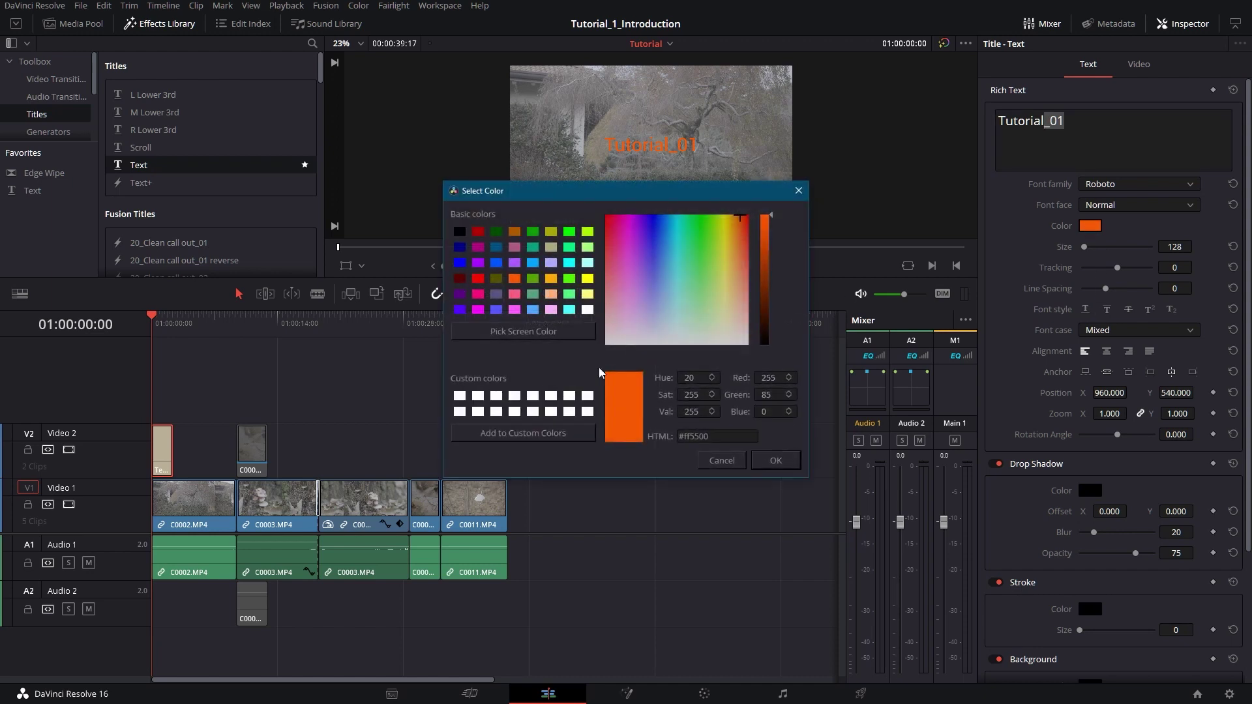
{"action": "left_click_drag", "start_coordinate": [637, 289], "coordinate": [734, 355]}
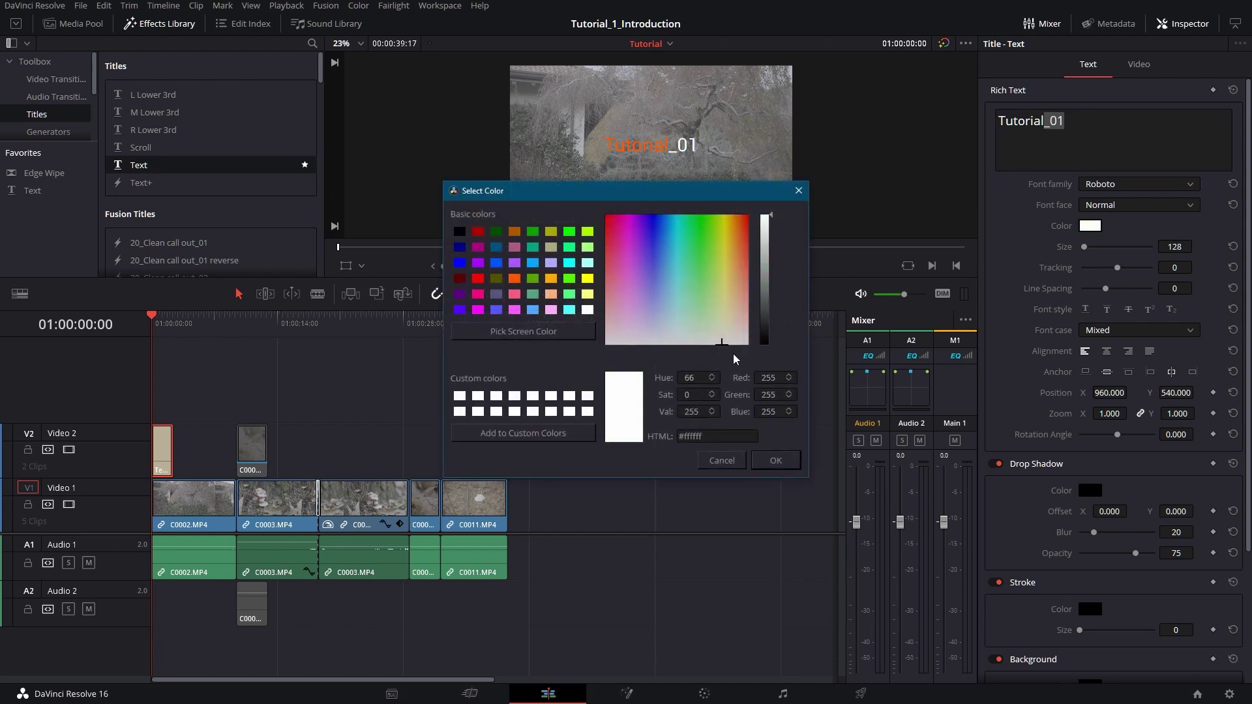
{"action": "left_click", "coordinate": [775, 461]}
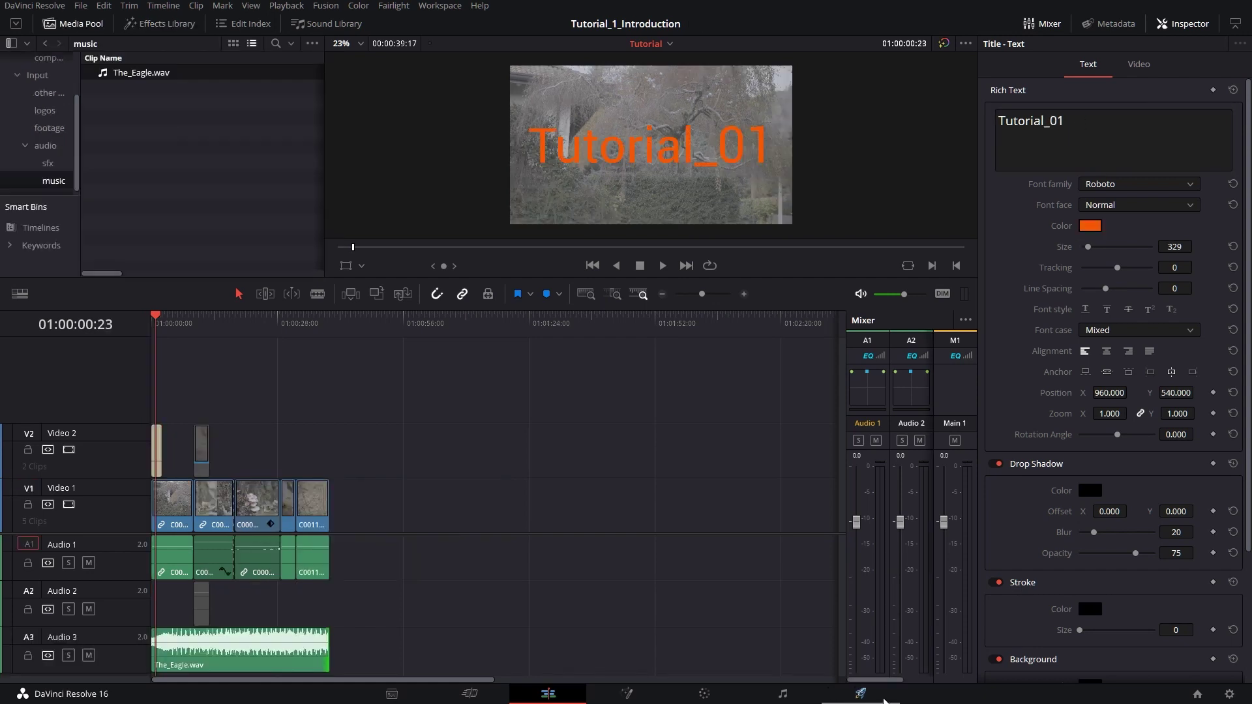
Switch to the Deliver page and expand Render Settings to full height
{"action": "left_click", "coordinate": [885, 697]}
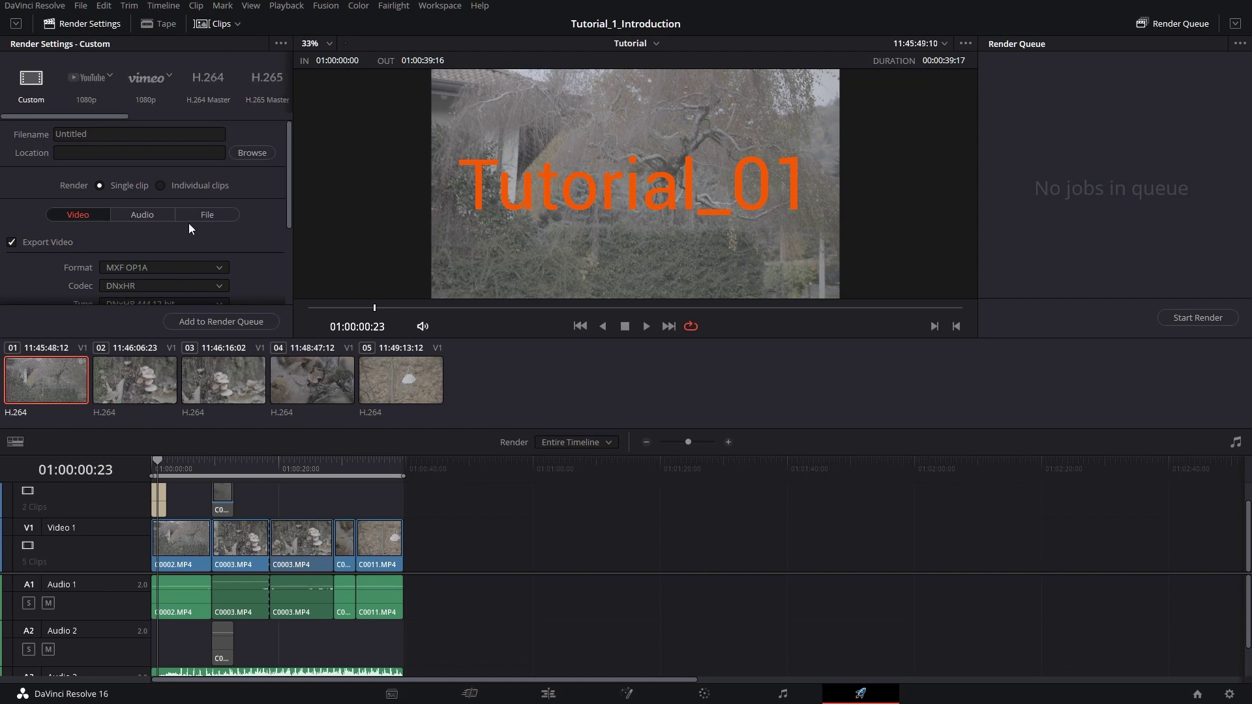
{"action": "left_click", "coordinate": [16, 23]}
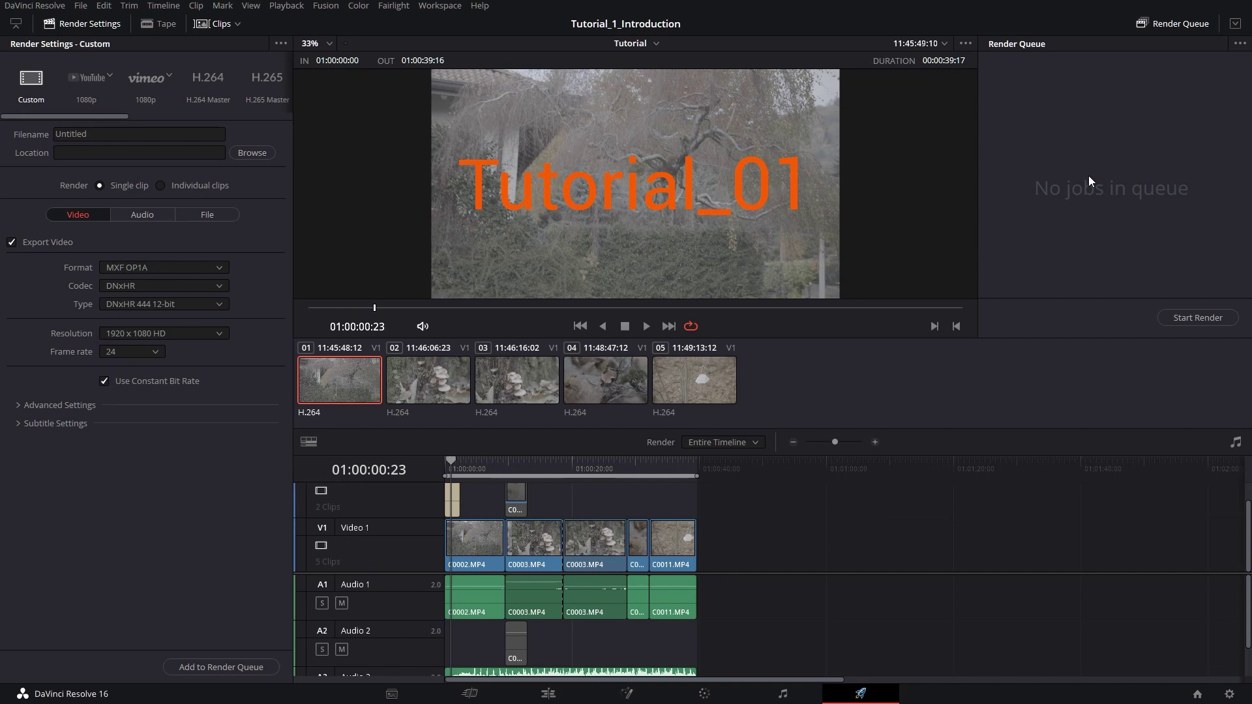
Preview the YouTube, Vimeo, H.264 Master and H.265 Master presets, then return to Custom
{"action": "left_click", "coordinate": [86, 81]}
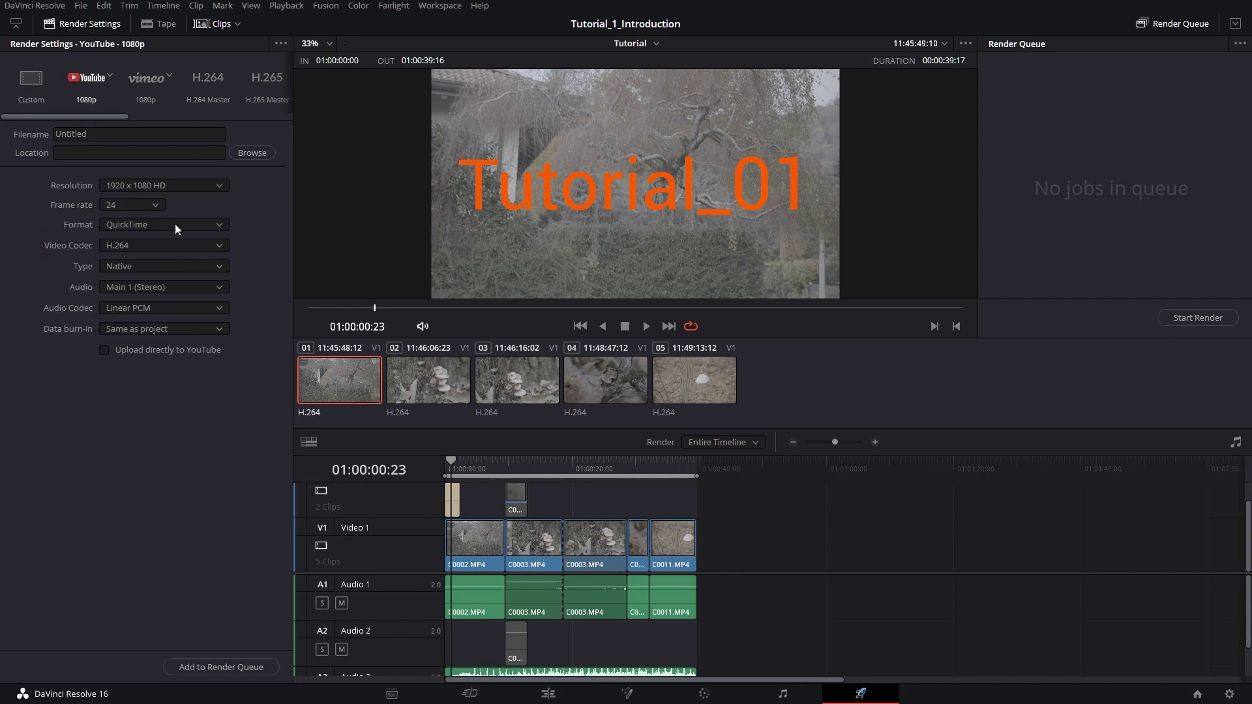
{"action": "left_click", "coordinate": [135, 81]}
{"action": "left_click_drag", "start_coordinate": [111, 117], "coordinate": [151, 118]}
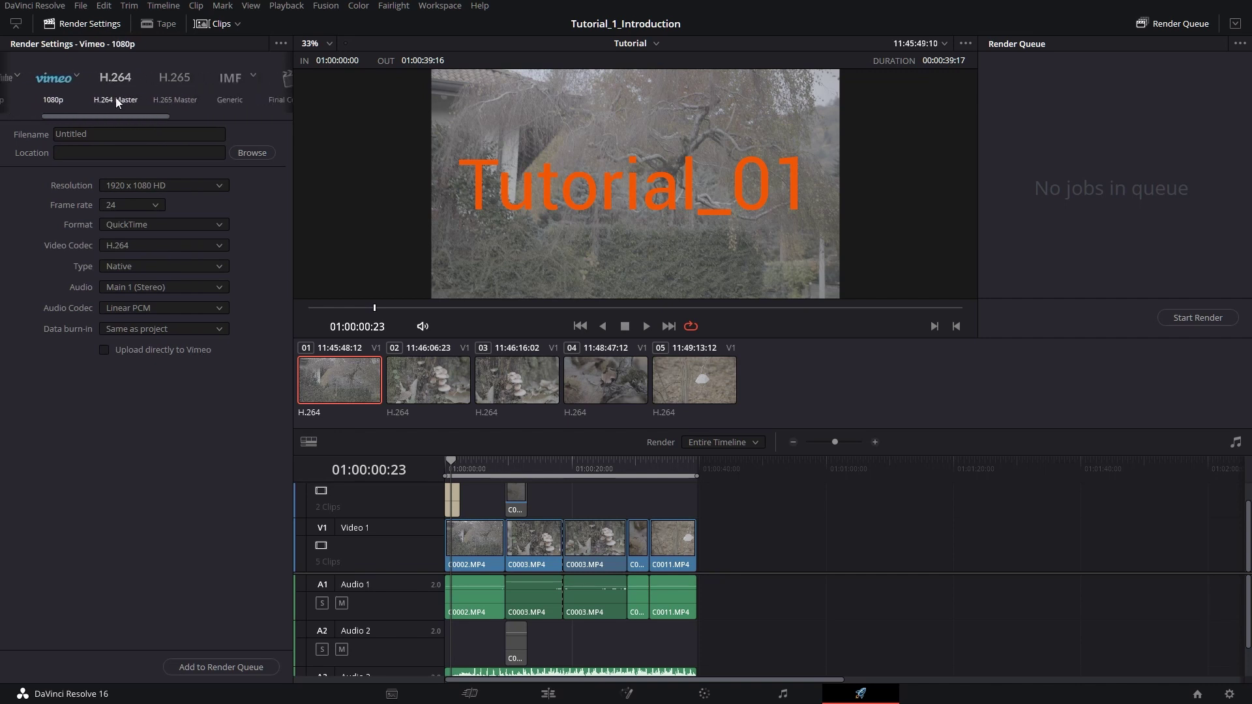
{"action": "left_click", "coordinate": [121, 73]}
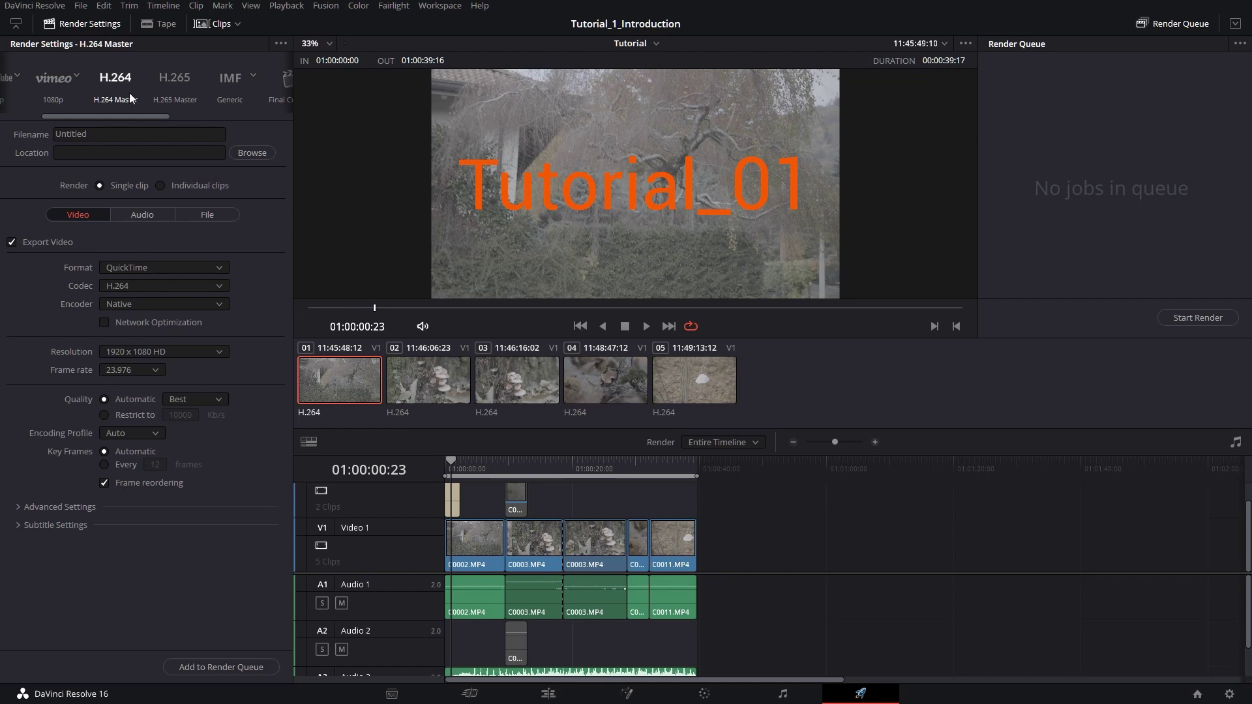
{"action": "left_click", "coordinate": [176, 80]}
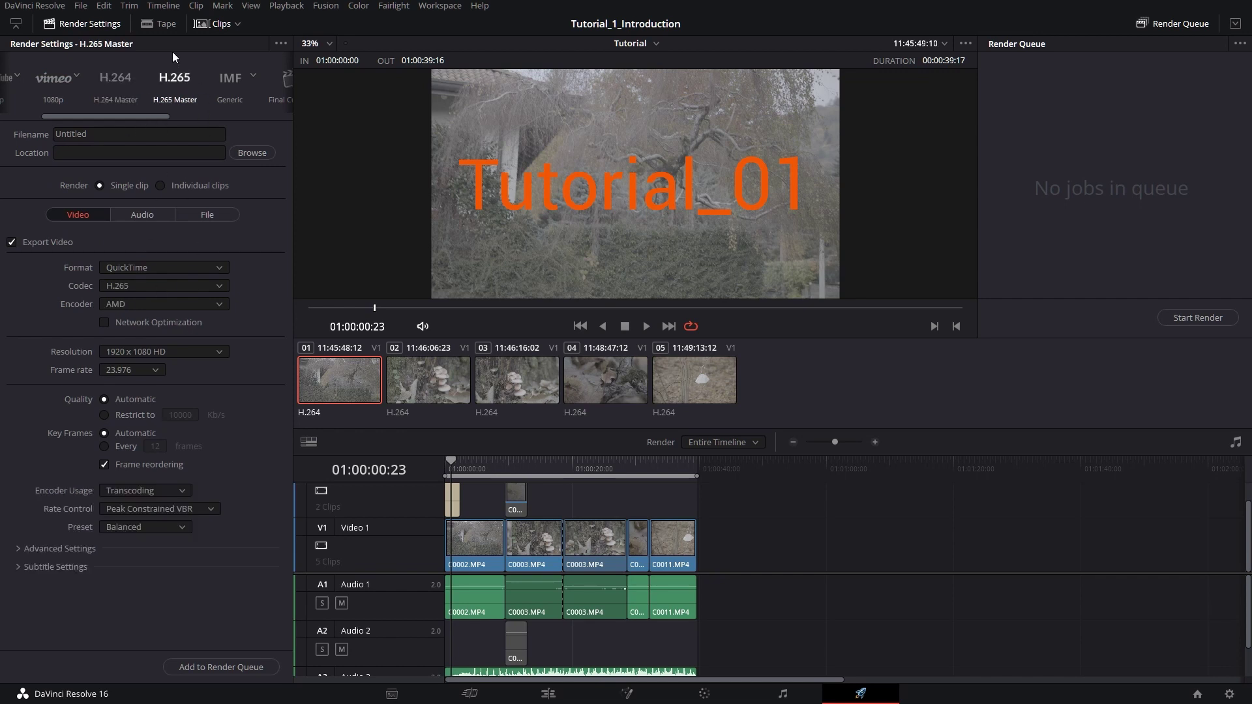
{"action": "left_click_drag", "start_coordinate": [142, 115], "coordinate": [24, 125]}
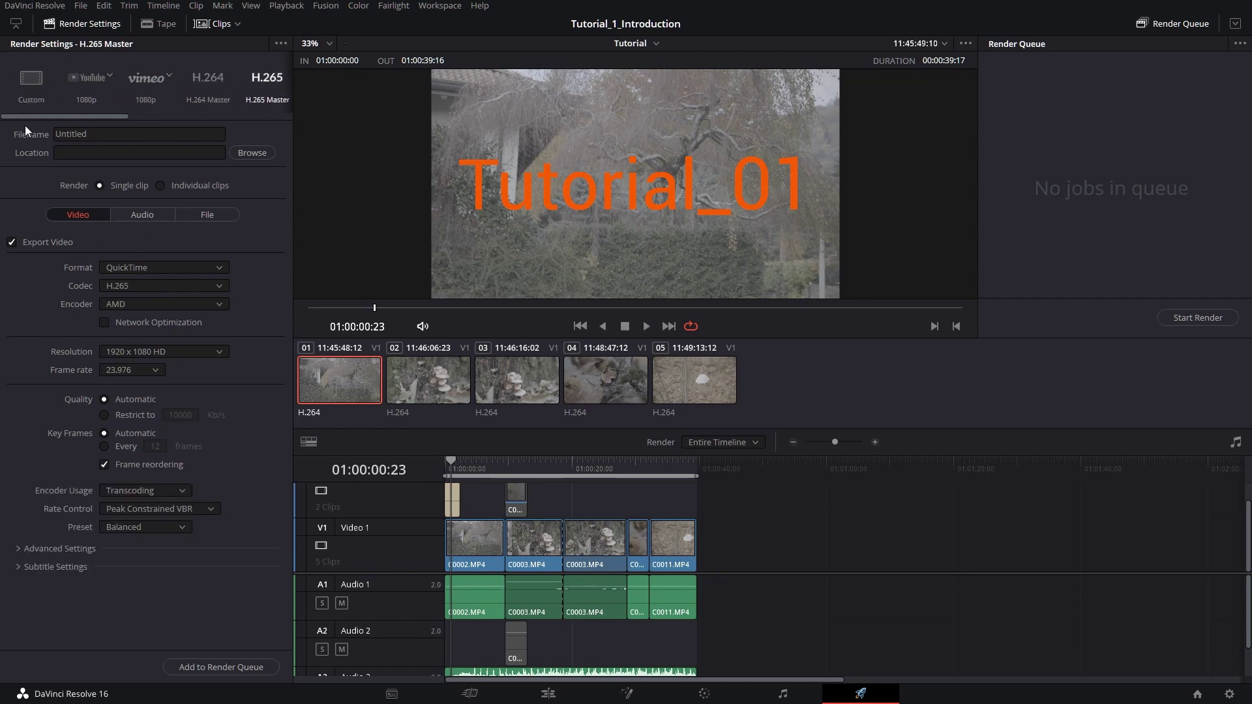
{"action": "left_click", "coordinate": [36, 78]}
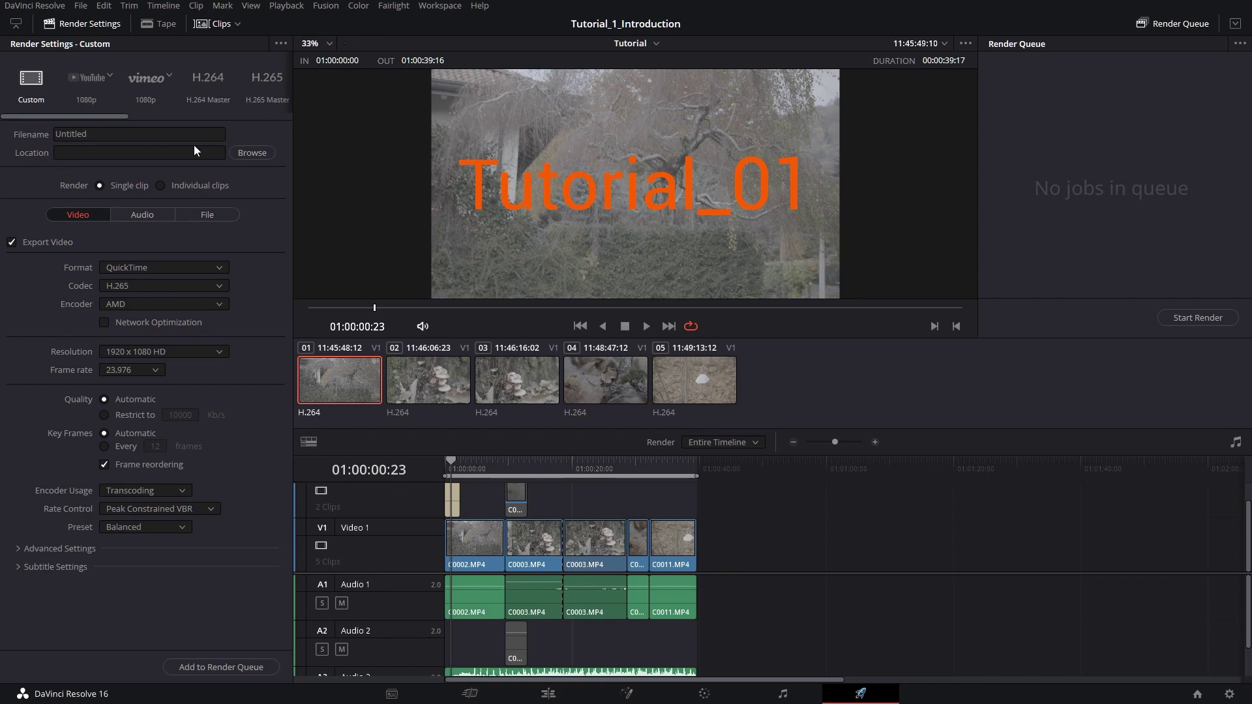
Set the render output name to Tutorial_01 in the Videos folder
{"action": "left_click", "coordinate": [251, 153]}
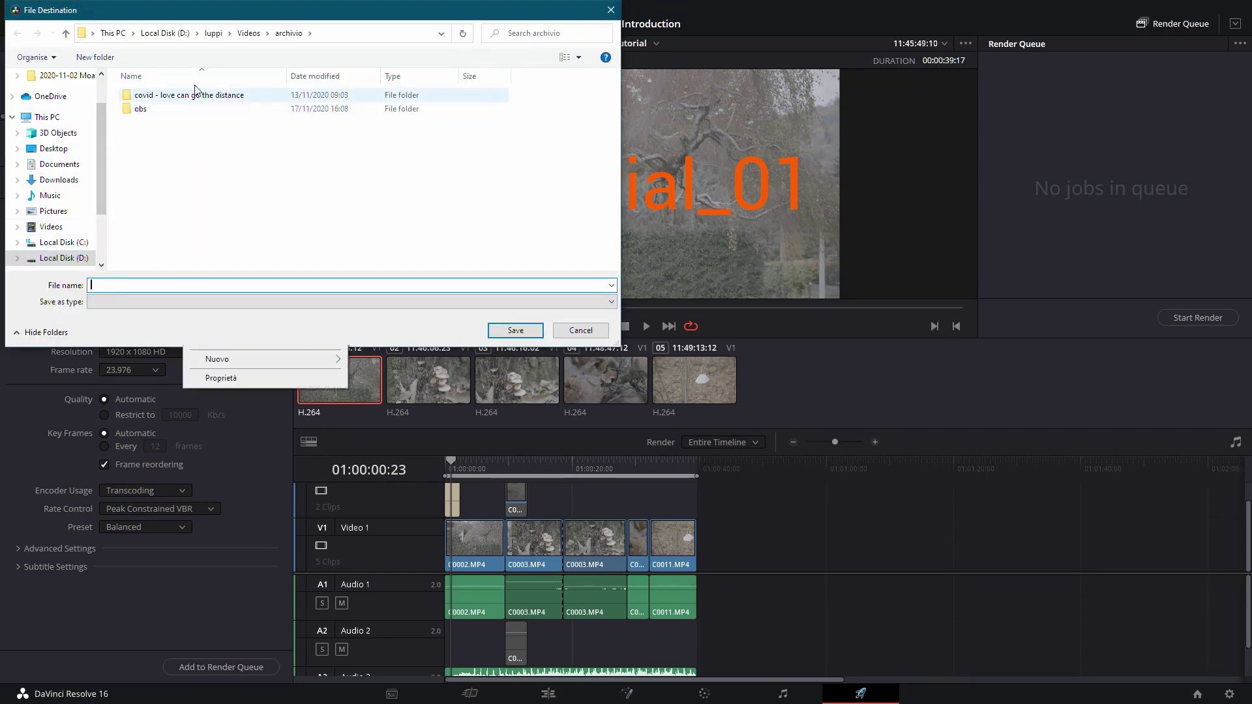
{"action": "left_click", "coordinate": [246, 34]}
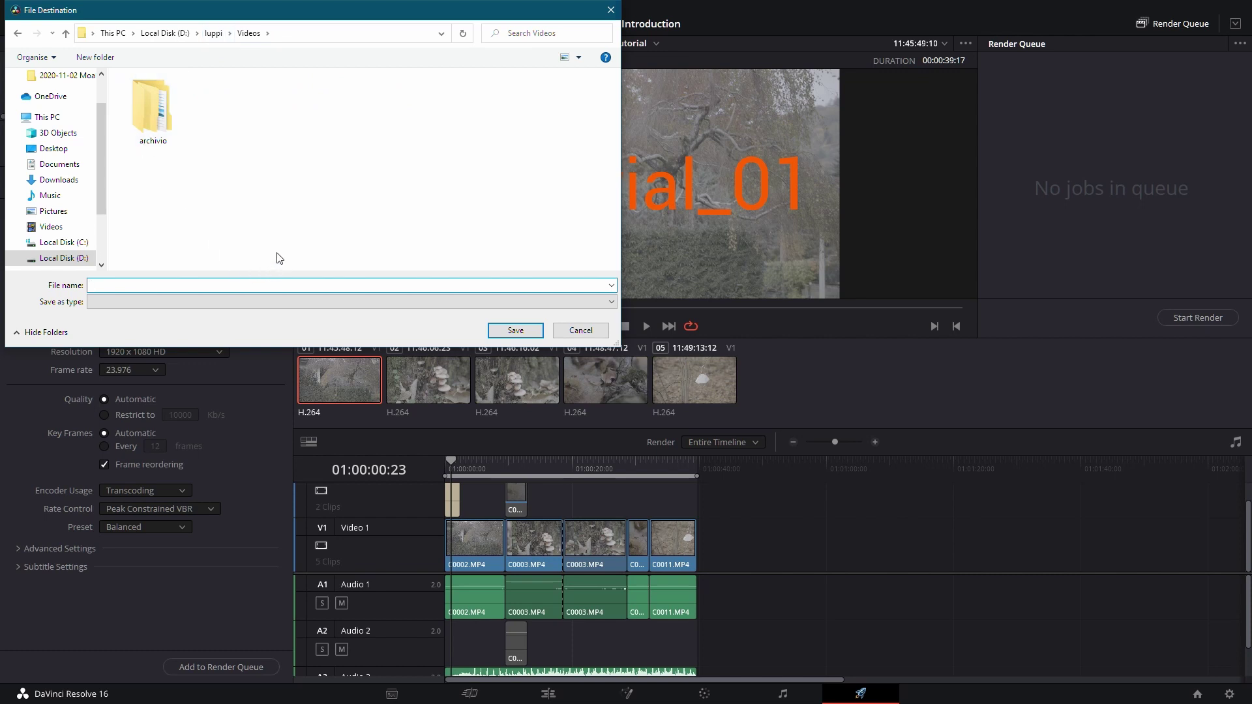
{"action": "type", "text": "Tutorial_01"}
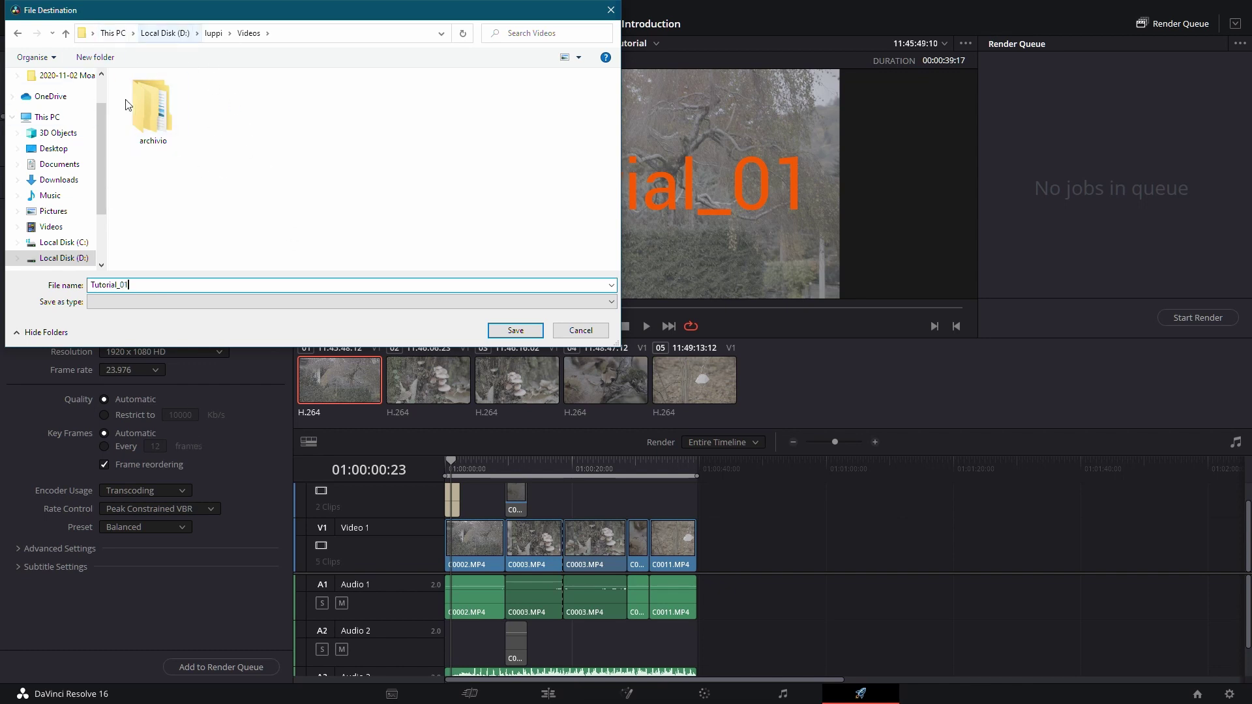
{"action": "mouse_move", "coordinate": [168, 118]}
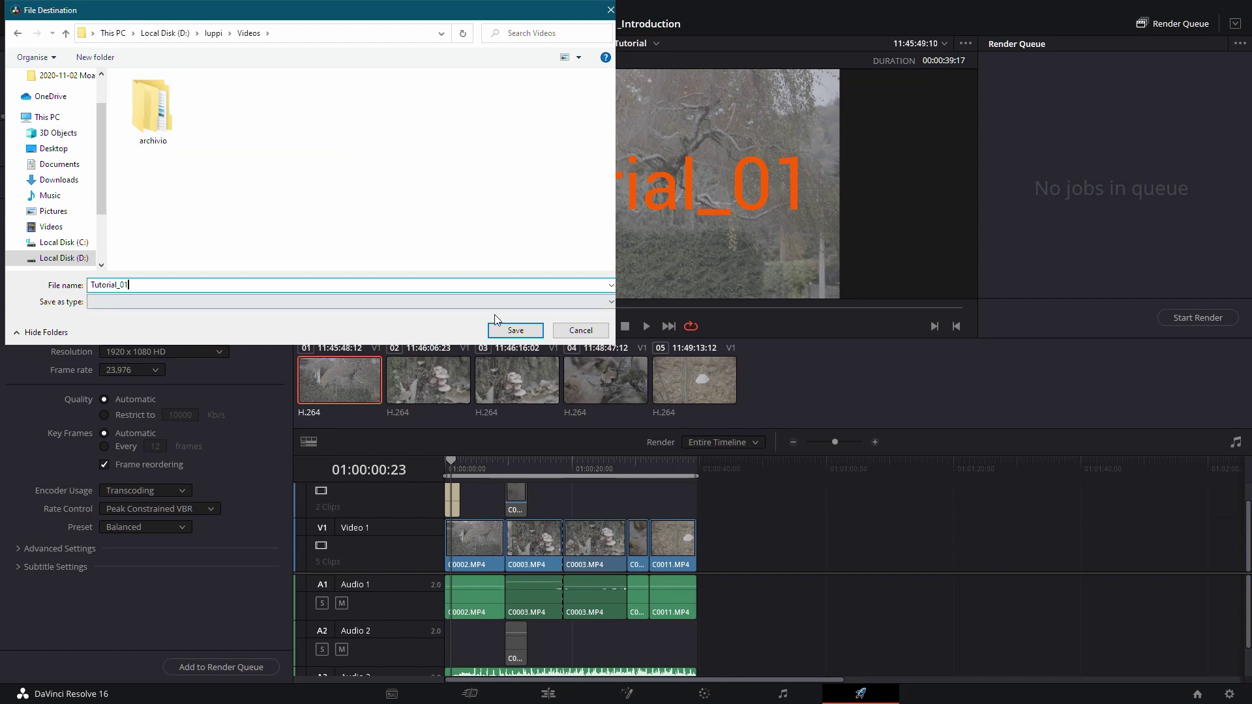
{"action": "left_click", "coordinate": [515, 330]}
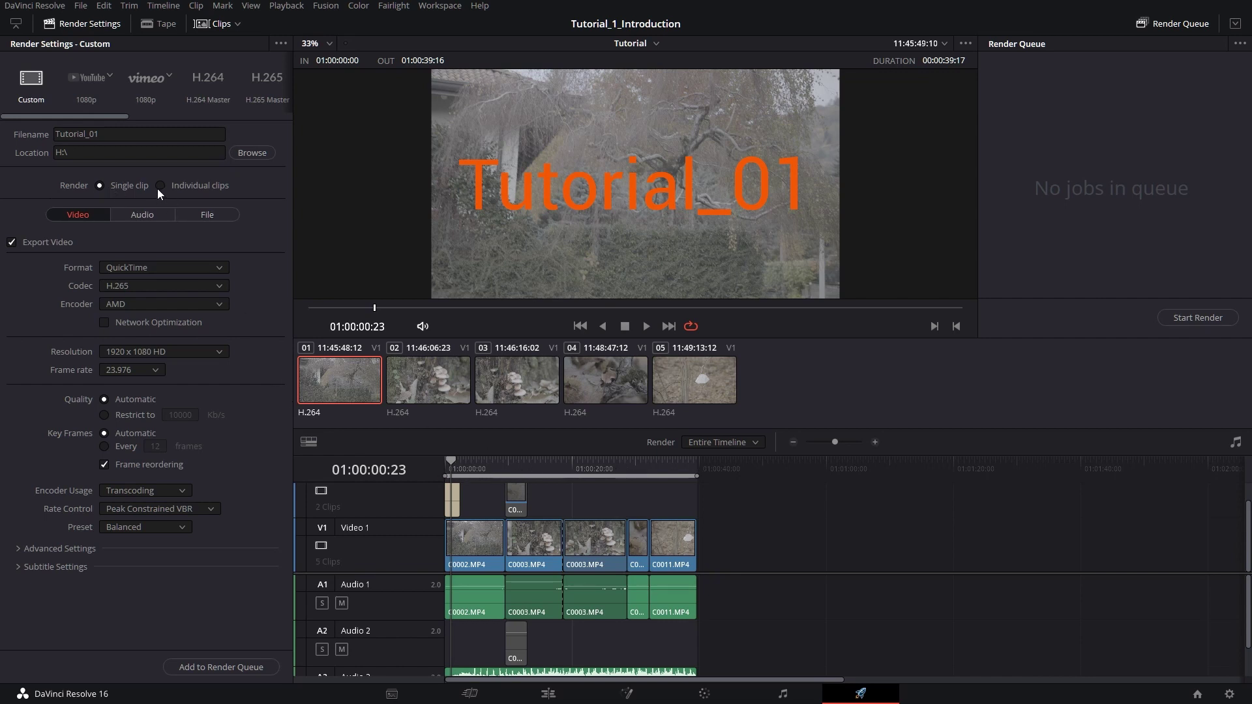
{"action": "key", "text": "Home"}
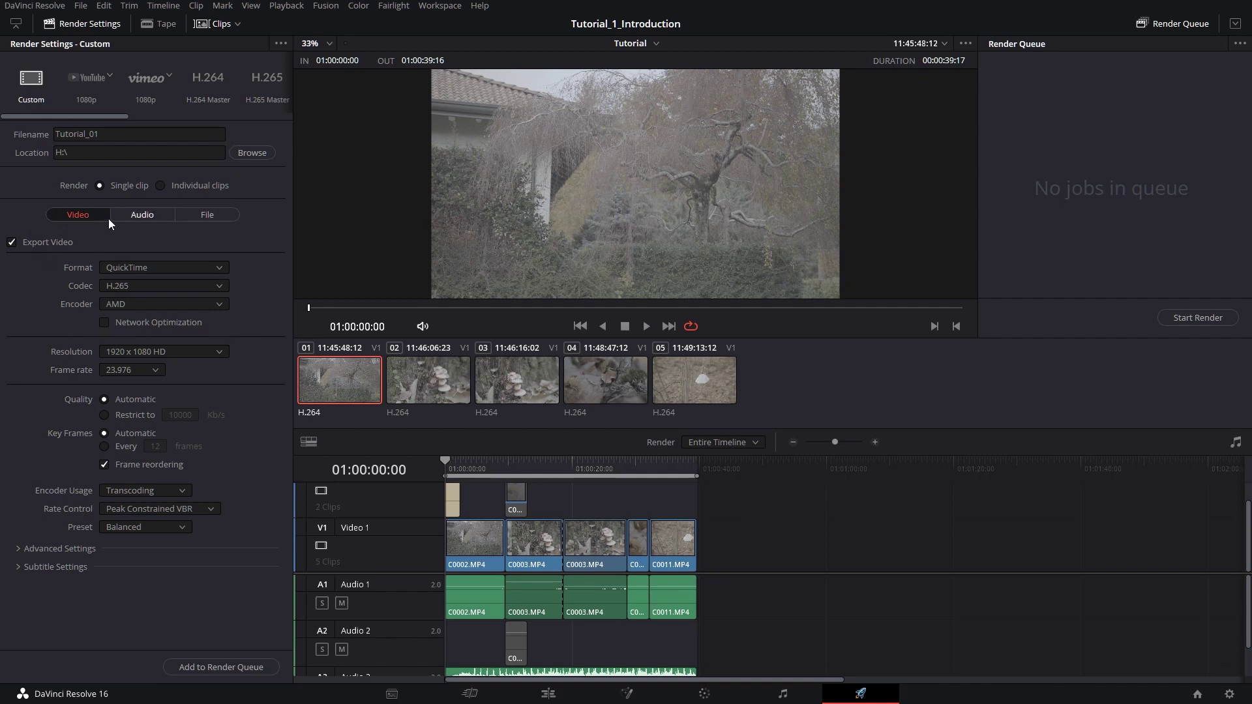
Keep Export Video on, choose MP4 as the format, and select Restrict to bitrate
{"action": "left_click", "coordinate": [12, 243]}
{"action": "left_click", "coordinate": [12, 242]}
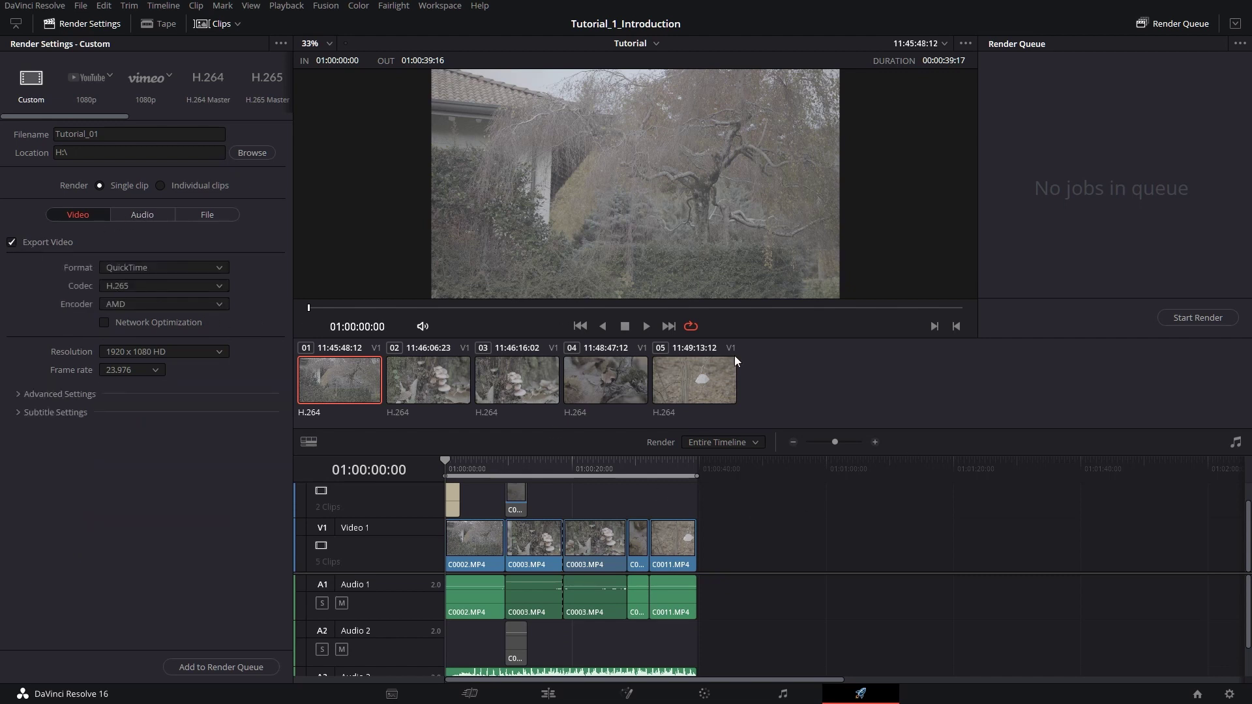
{"action": "left_click", "coordinate": [132, 267]}
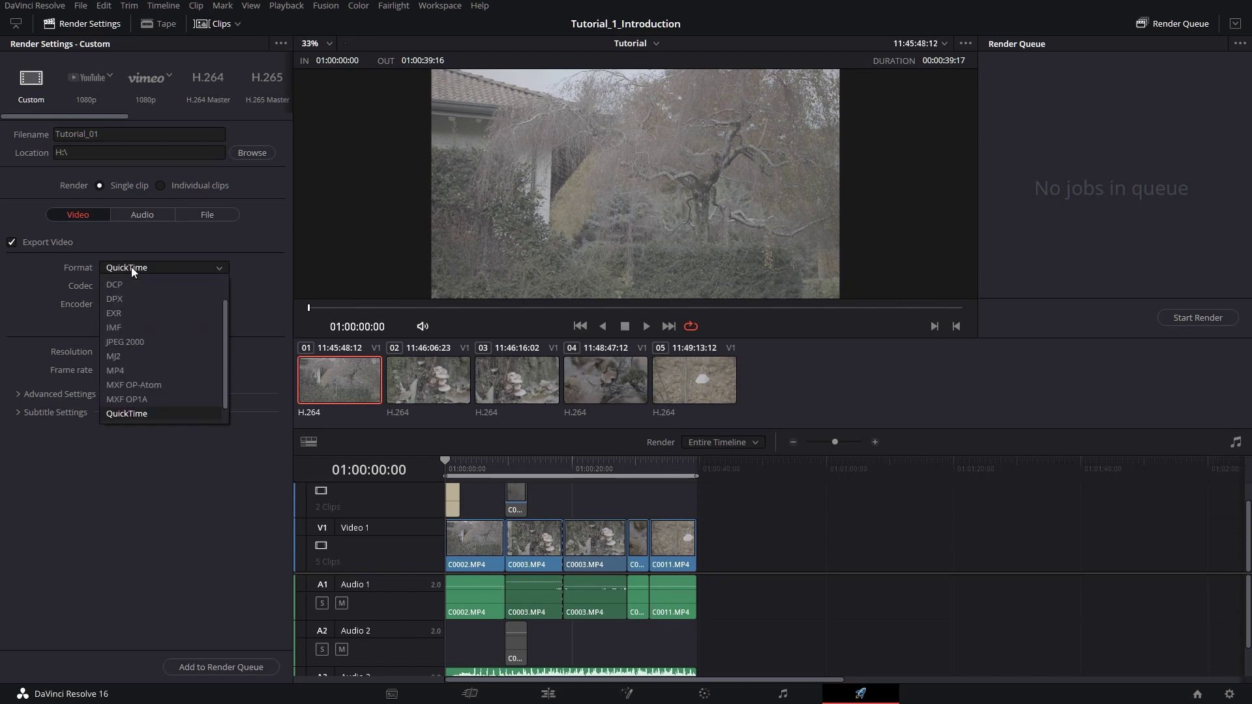
{"action": "left_click", "coordinate": [131, 267]}
{"action": "left_click", "coordinate": [139, 267]}
{"action": "left_click", "coordinate": [126, 370]}
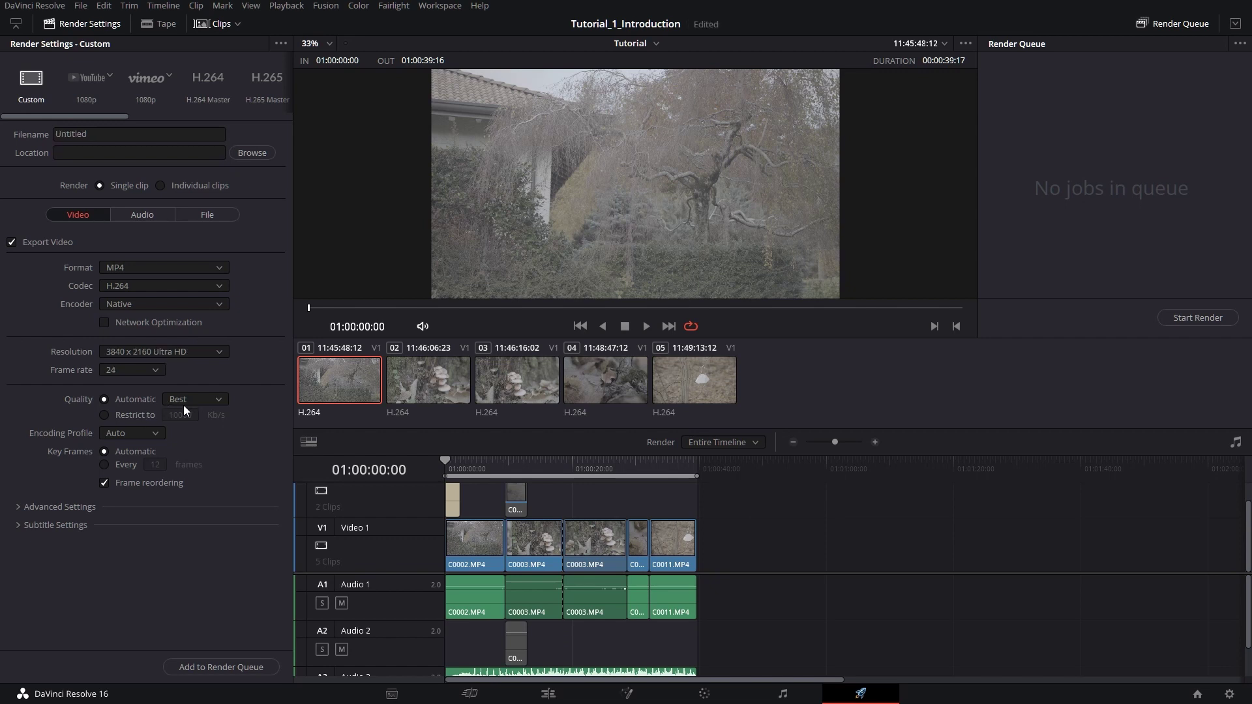
{"action": "left_click", "coordinate": [103, 415]}
Limit the bitrate to 80000 Kb/s and add the 4K render as Job 1
{"action": "left_click", "coordinate": [189, 416]}
{"action": "type", "text": "20000"}
{"action": "key", "text": "BackSpace"}
{"action": "key", "text": "BackSpace"}
{"action": "key", "text": "BackSpace"}
{"action": "key", "text": "BackSpace"}
{"action": "key", "text": "BackSpace"}
{"action": "type", "text": "80000"}
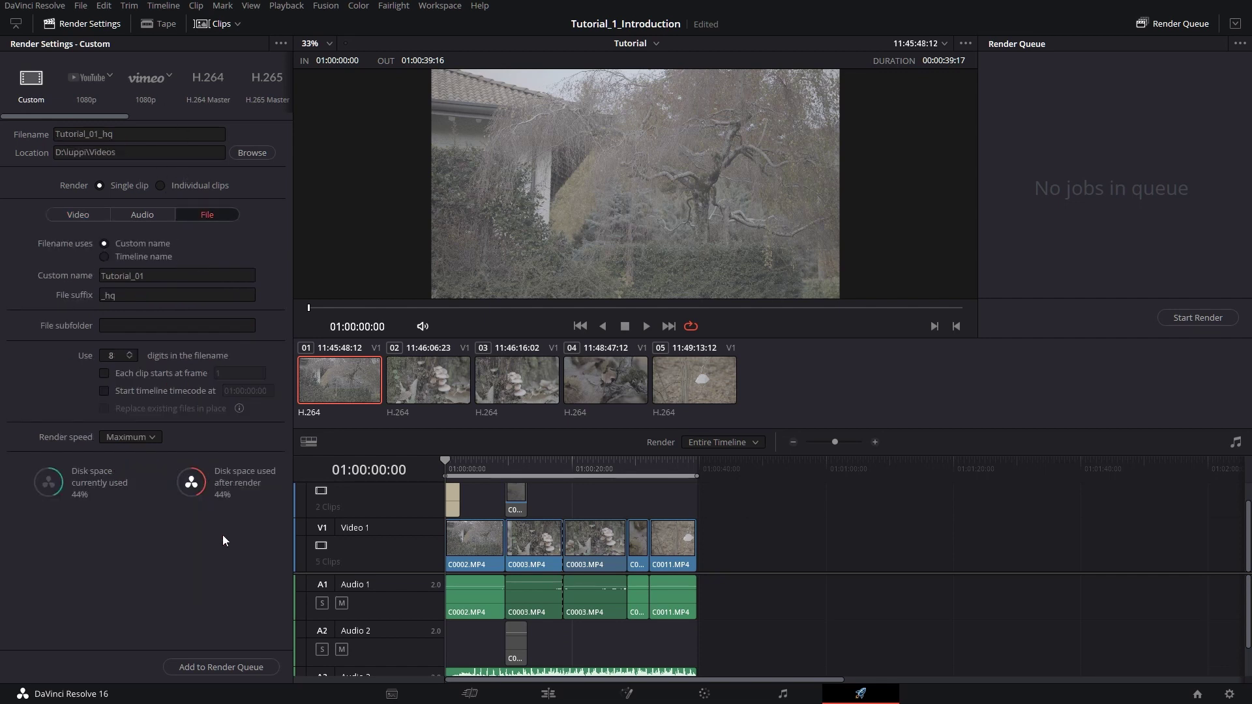
{"action": "left_click", "coordinate": [234, 666]}
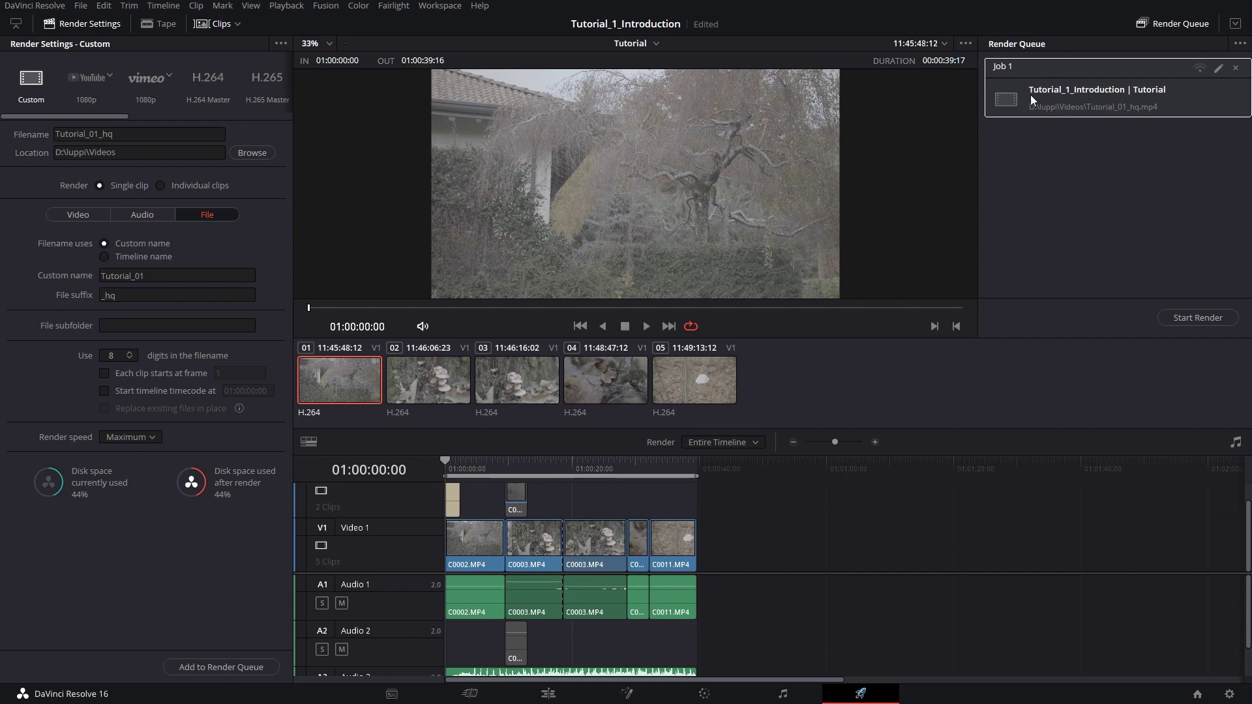
{"action": "left_click", "coordinate": [88, 213]}
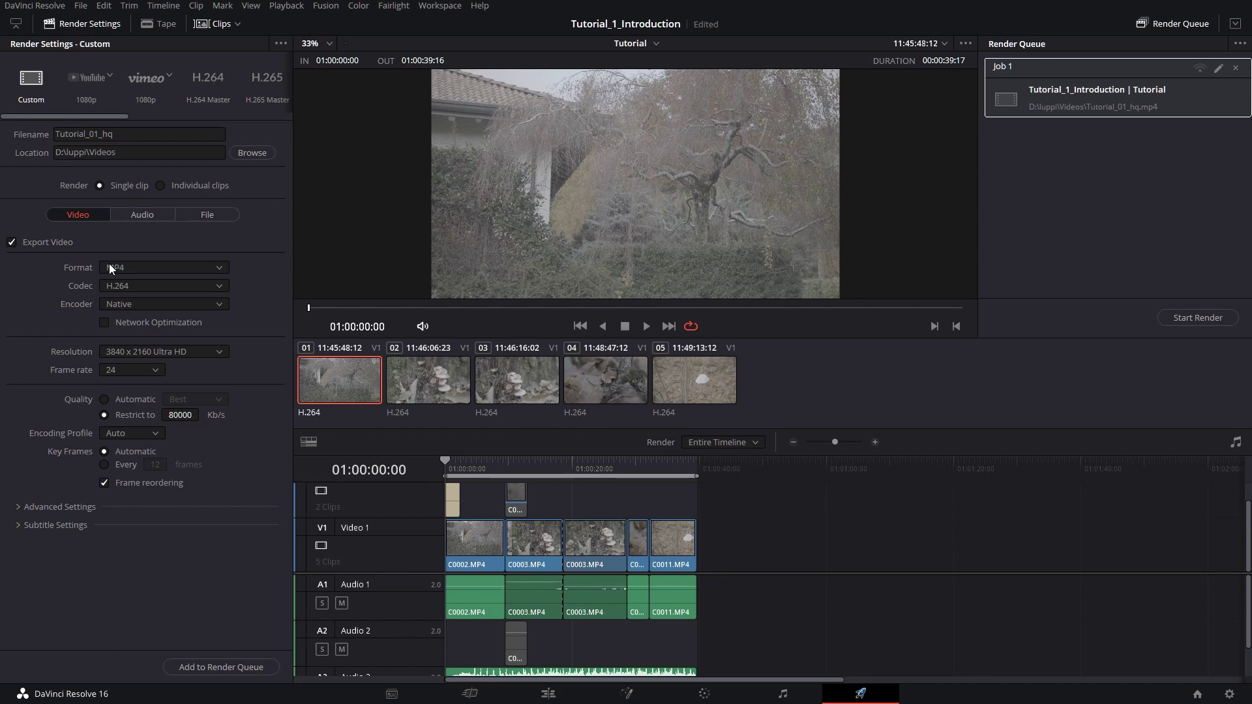
Queue a second job at 1920 x 1080 HD restricted to 20000 Kb/s
{"action": "left_click", "coordinate": [161, 353]}
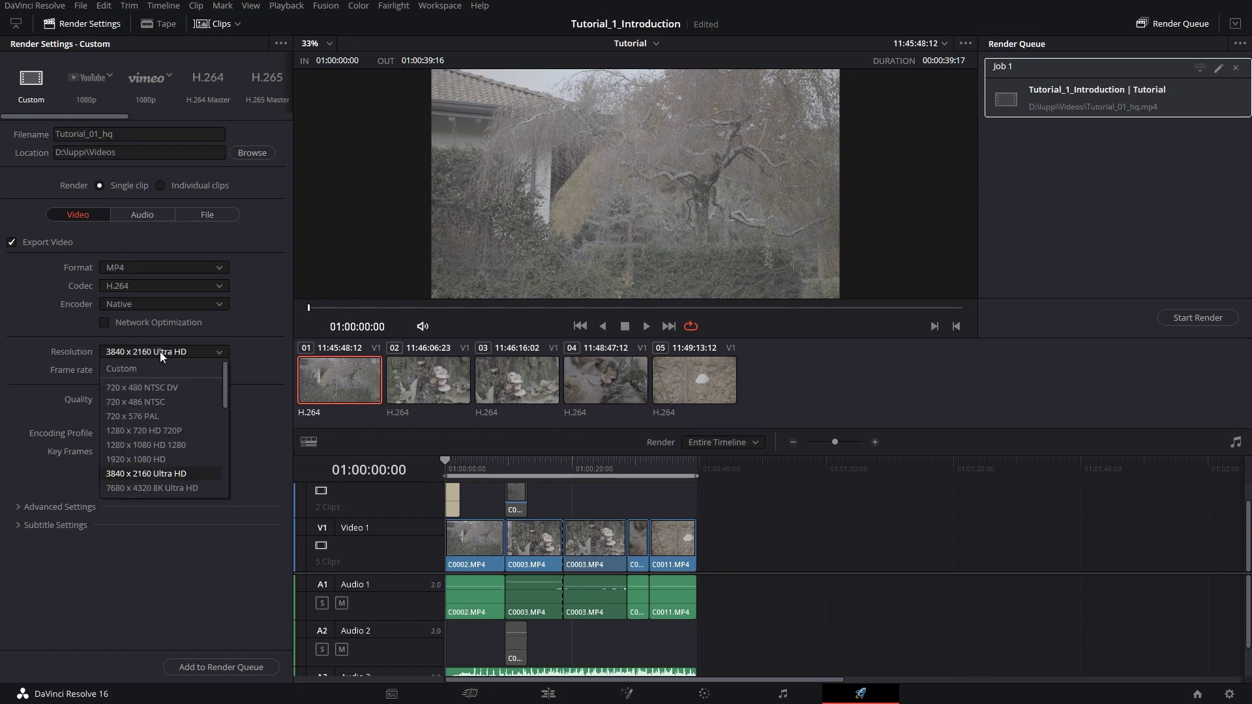
{"action": "left_click", "coordinate": [151, 460]}
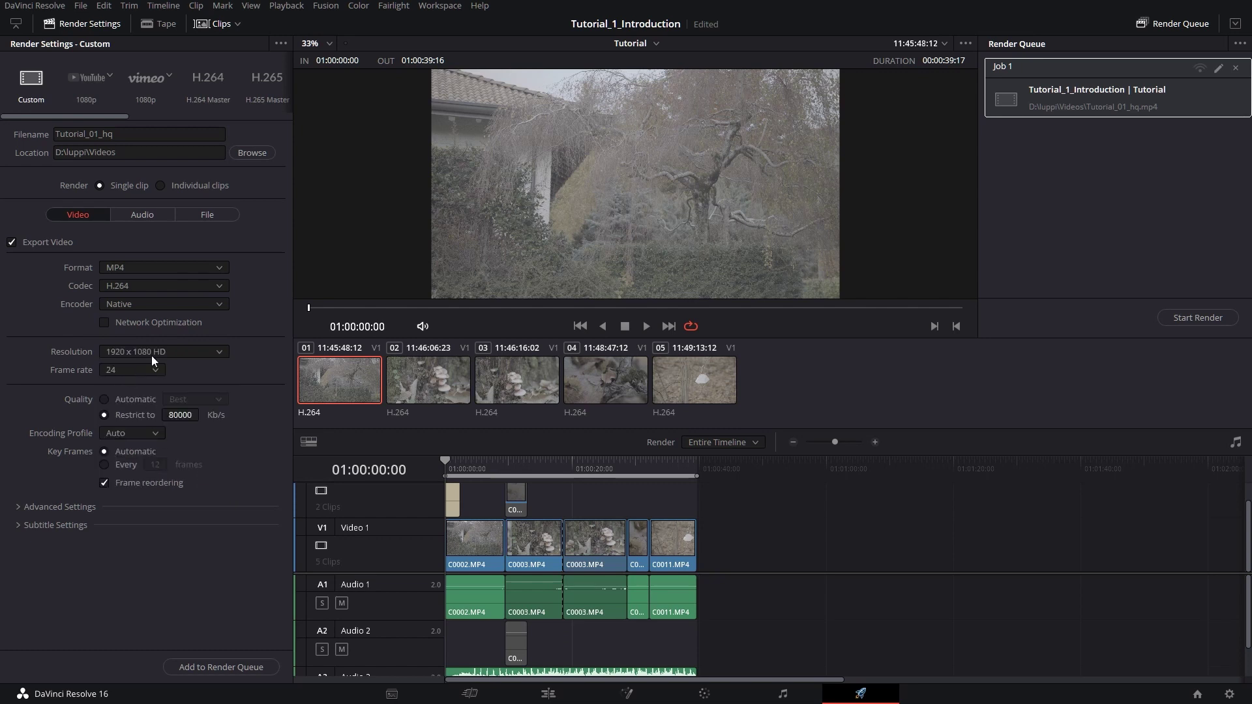
{"action": "left_click", "coordinate": [176, 414]}
{"action": "key", "text": "BackSpace"}
{"action": "key", "text": "BackSpace"}
{"action": "key", "text": "BackSpace"}
{"action": "key", "text": "BackSpace"}
{"action": "key", "text": "BackSpace"}
{"action": "type", "text": "20000"}
{"action": "left_click", "coordinate": [230, 667]}
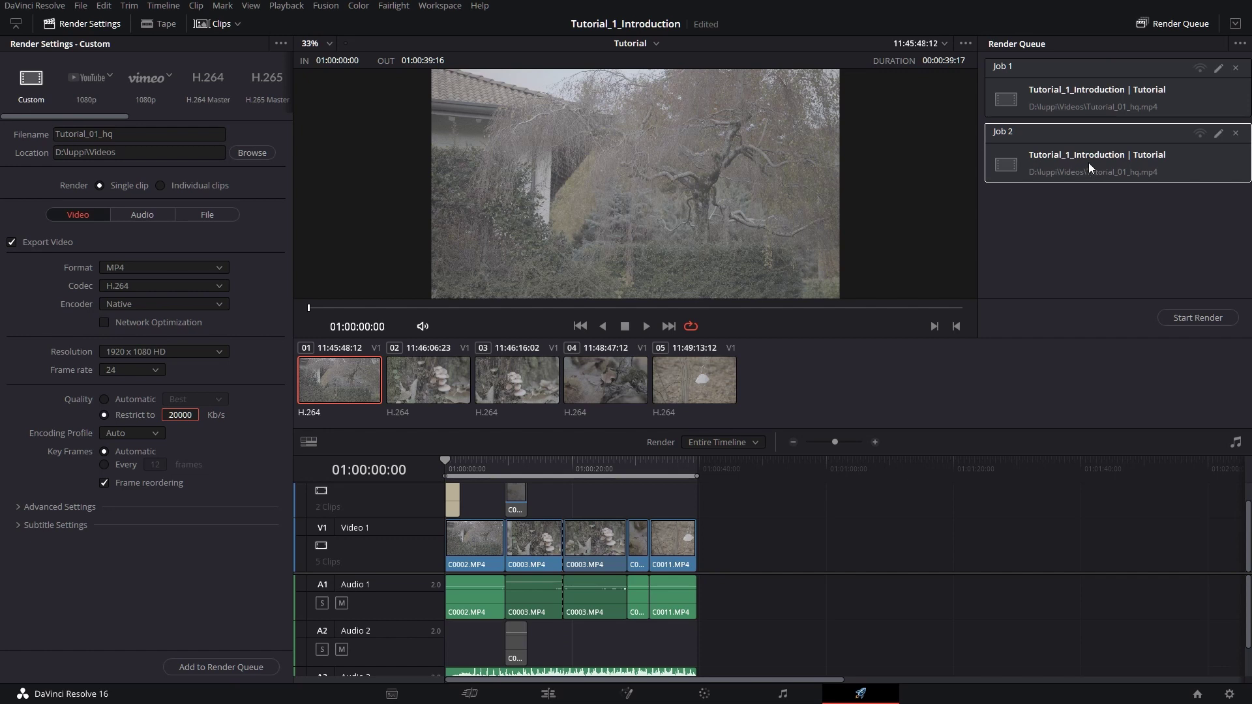
Select both render jobs in the queue
{"action": "left_click", "coordinate": [1095, 99]}
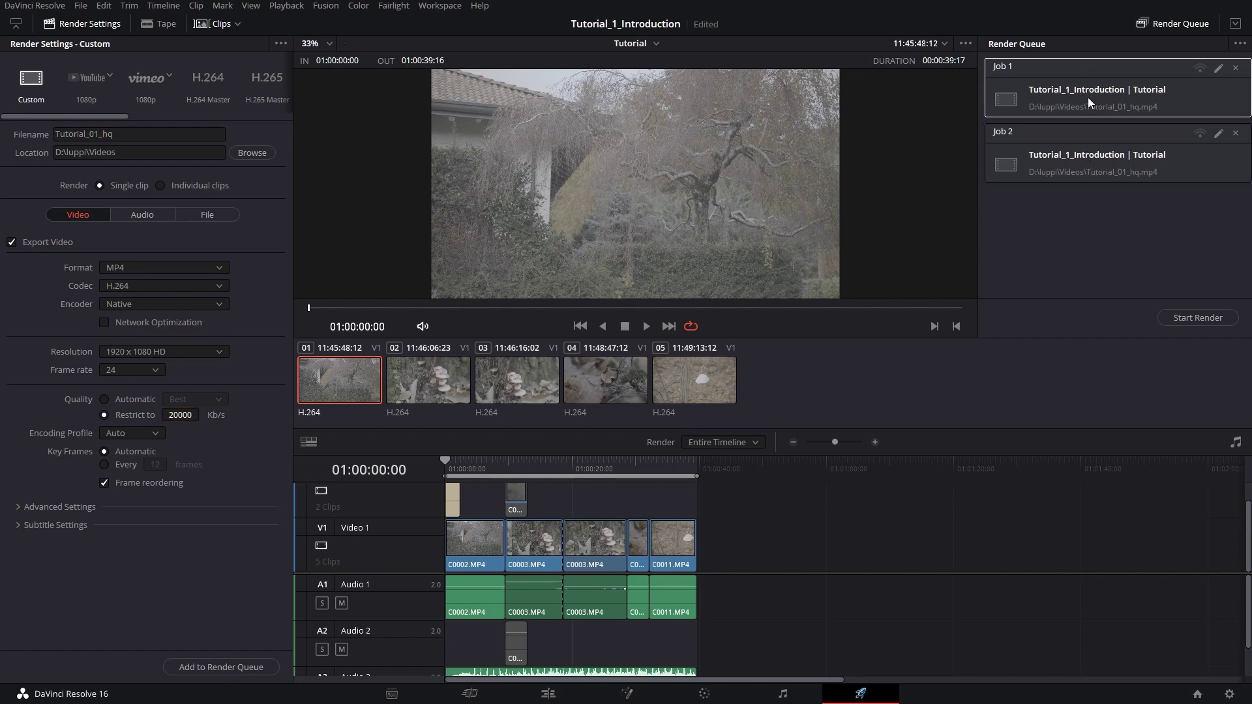
{"action": "left_click", "coordinate": [1112, 151], "text": "shift"}
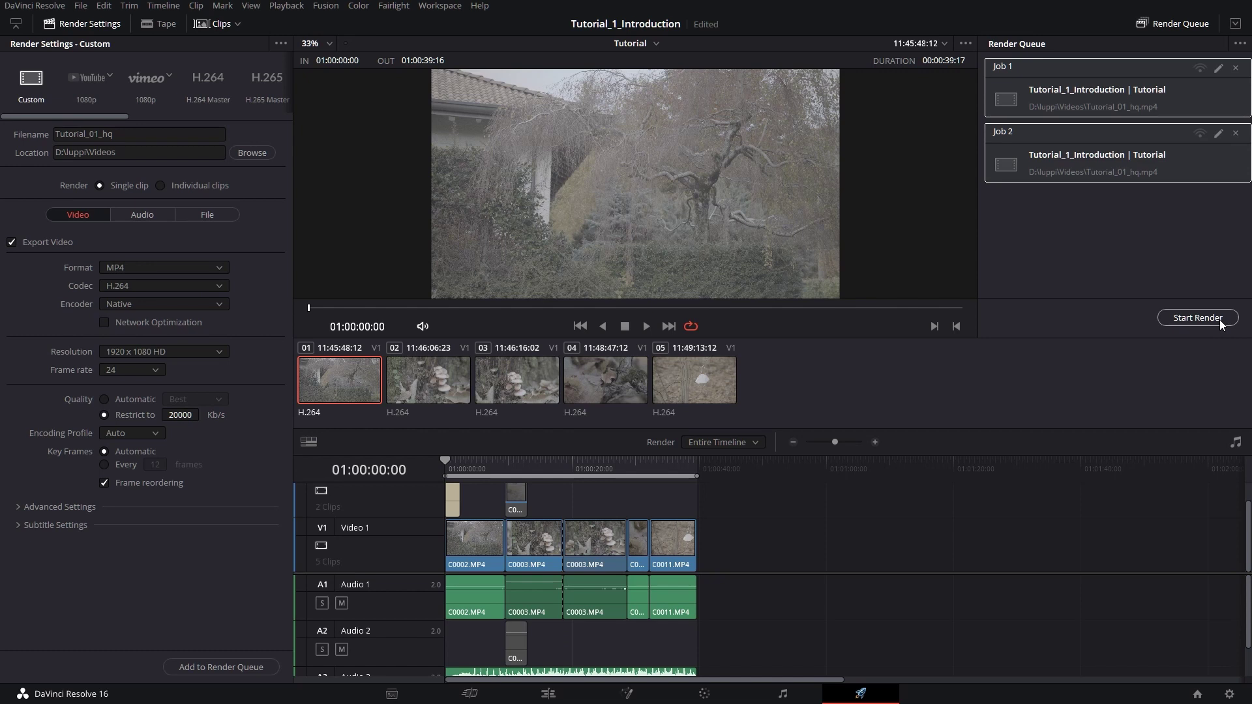
{"action": "left_click", "coordinate": [207, 214]}
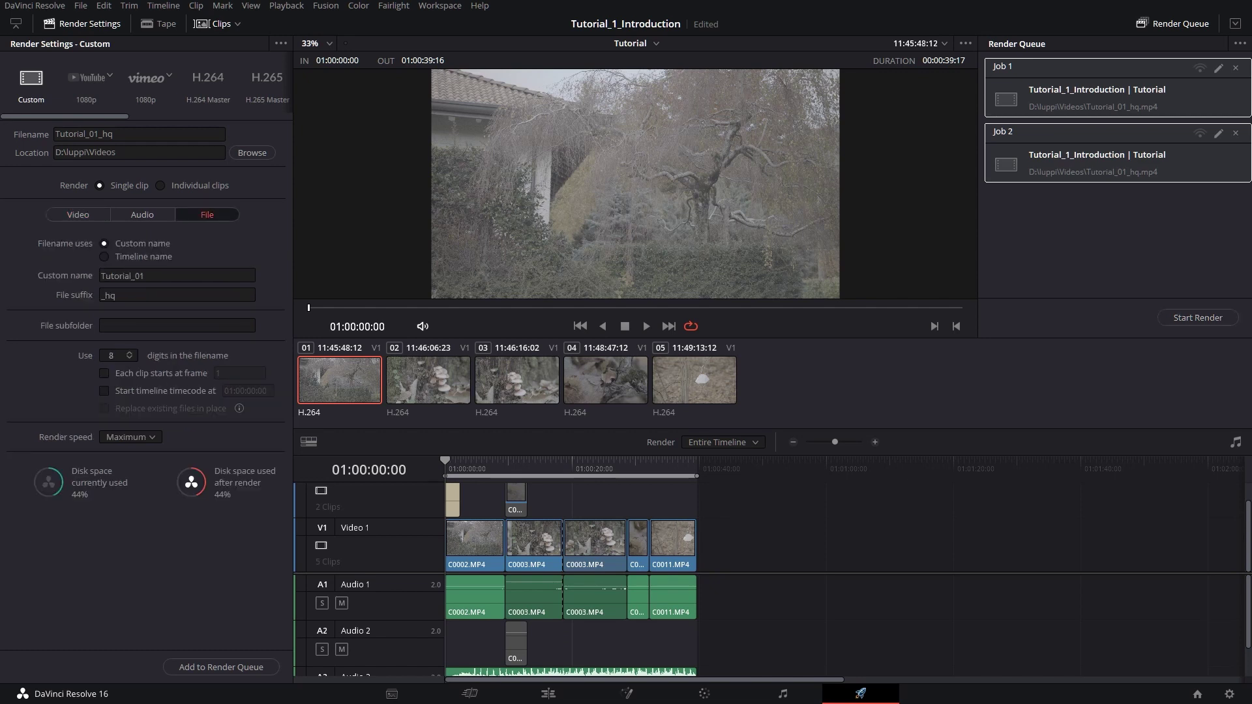